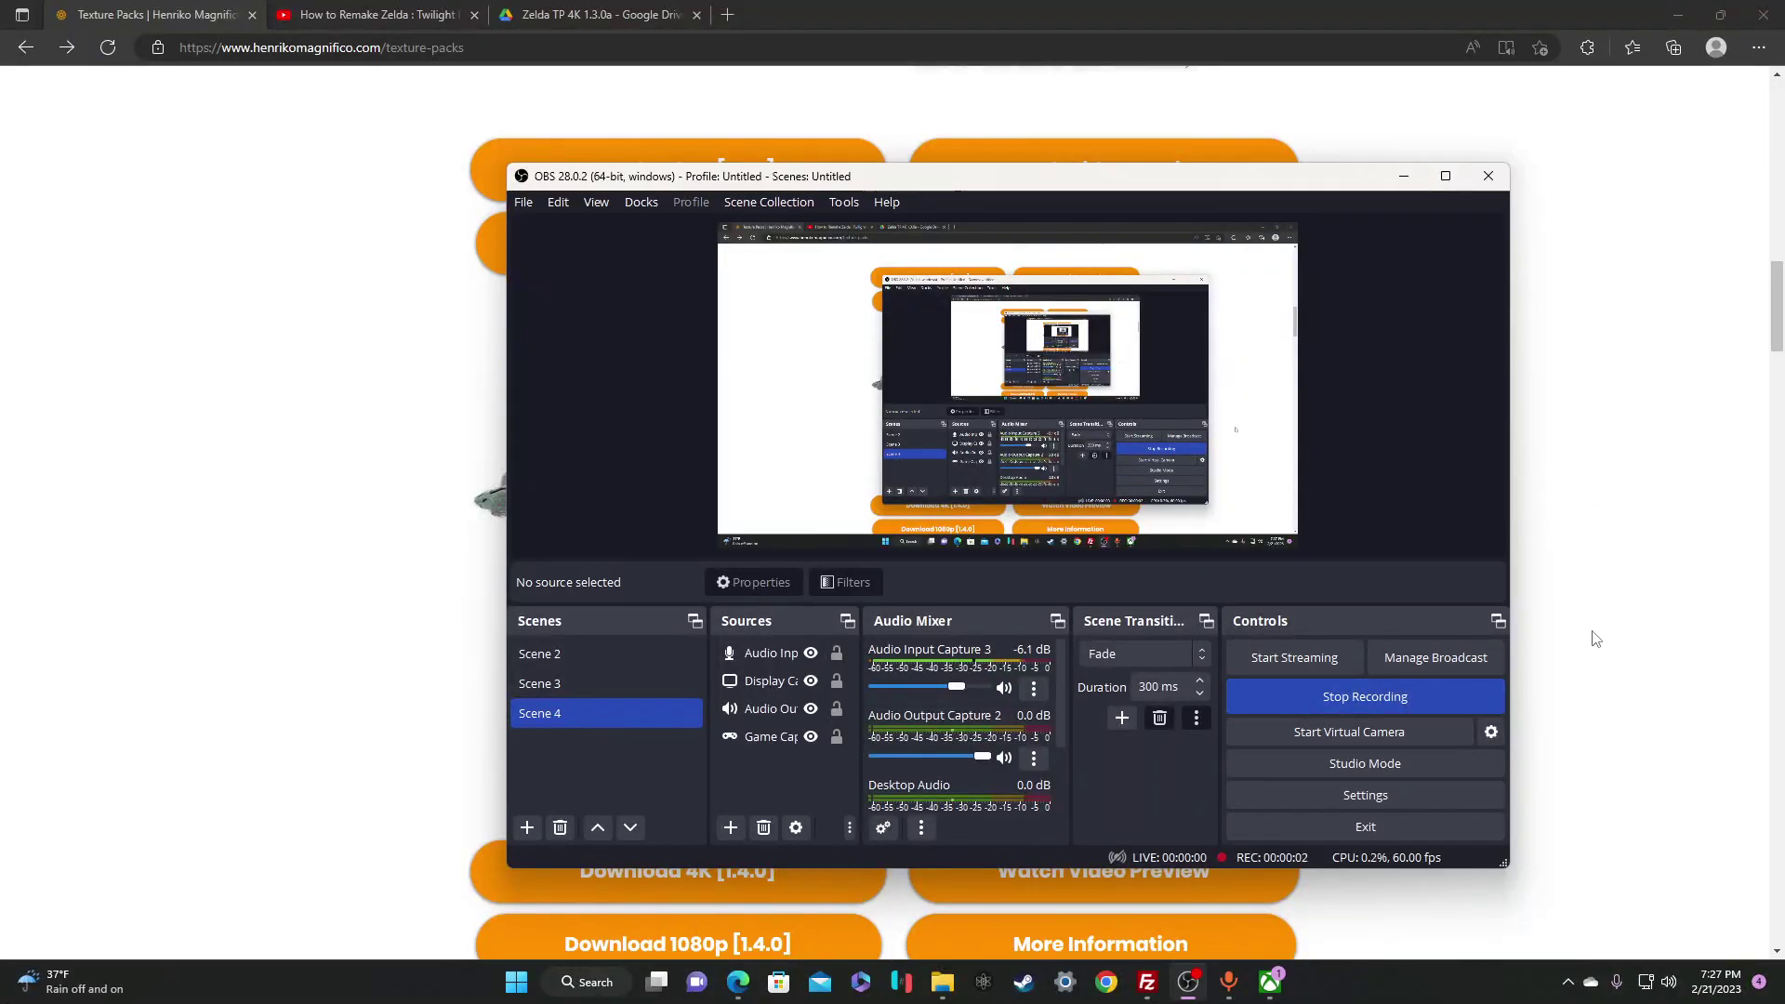
Bring up the Henriko Magnifico Texture Packs page and scroll to the Zelda: Twilight Princess 4K pack
click(1657, 658)
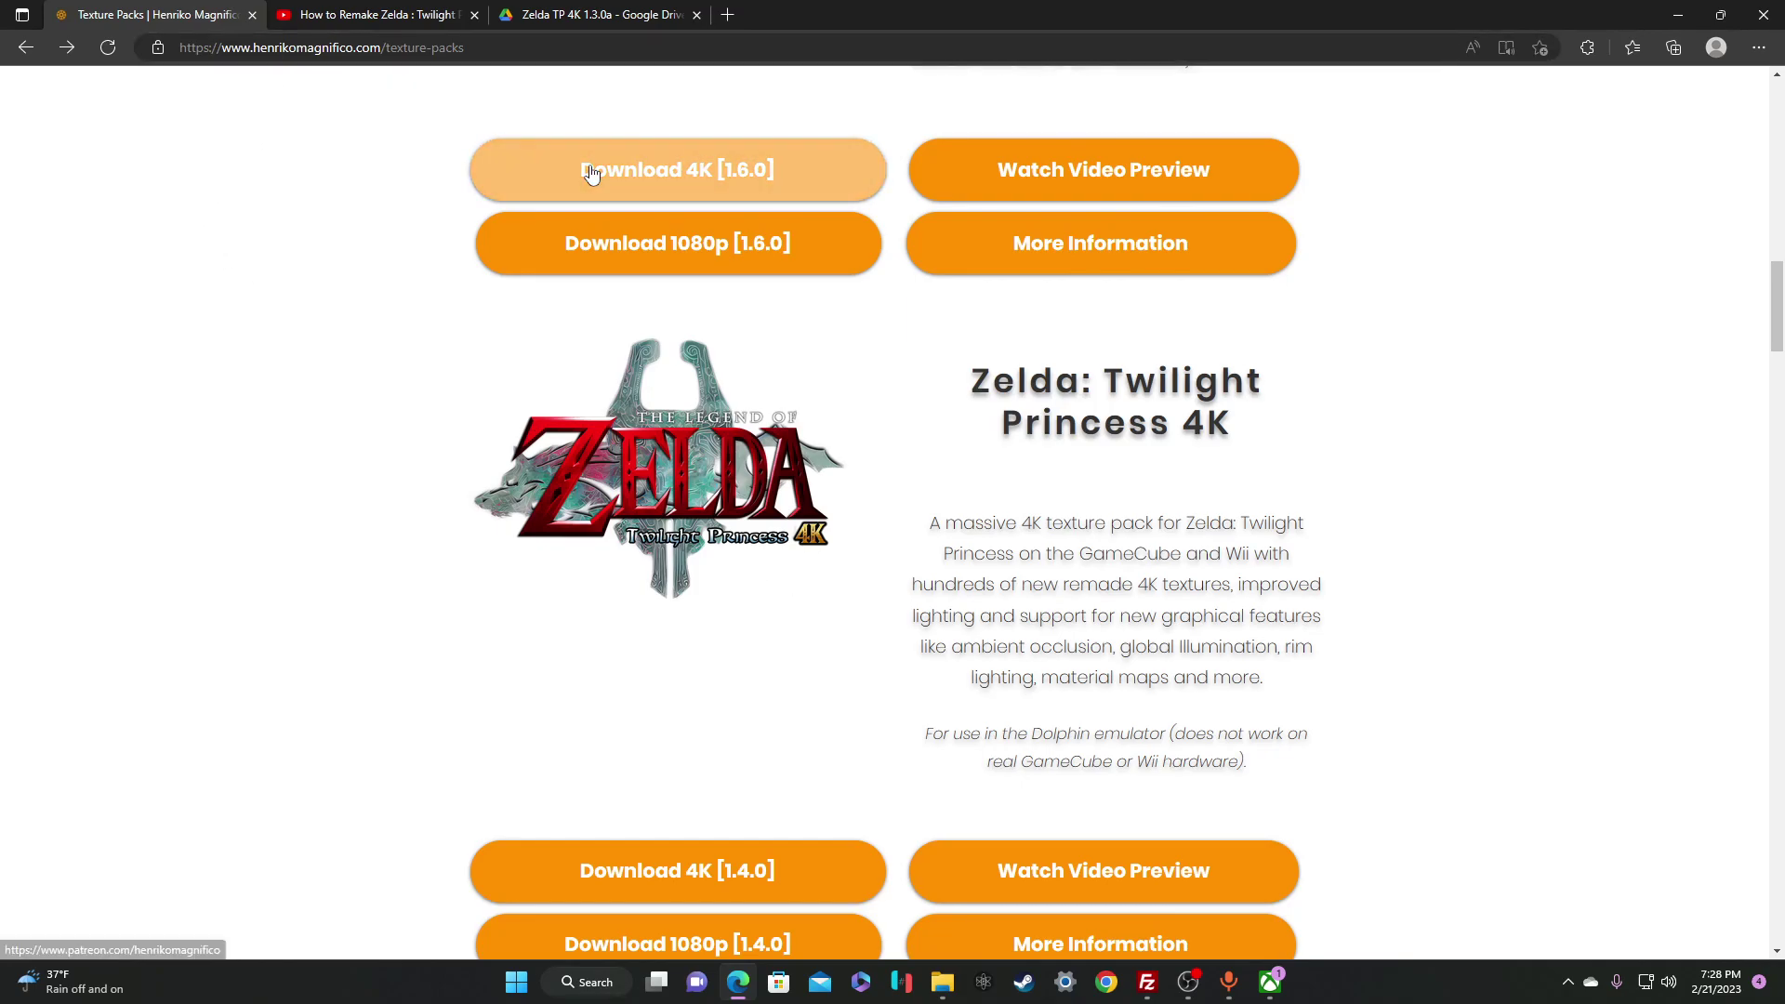
scroll(892, 339, up, 12)
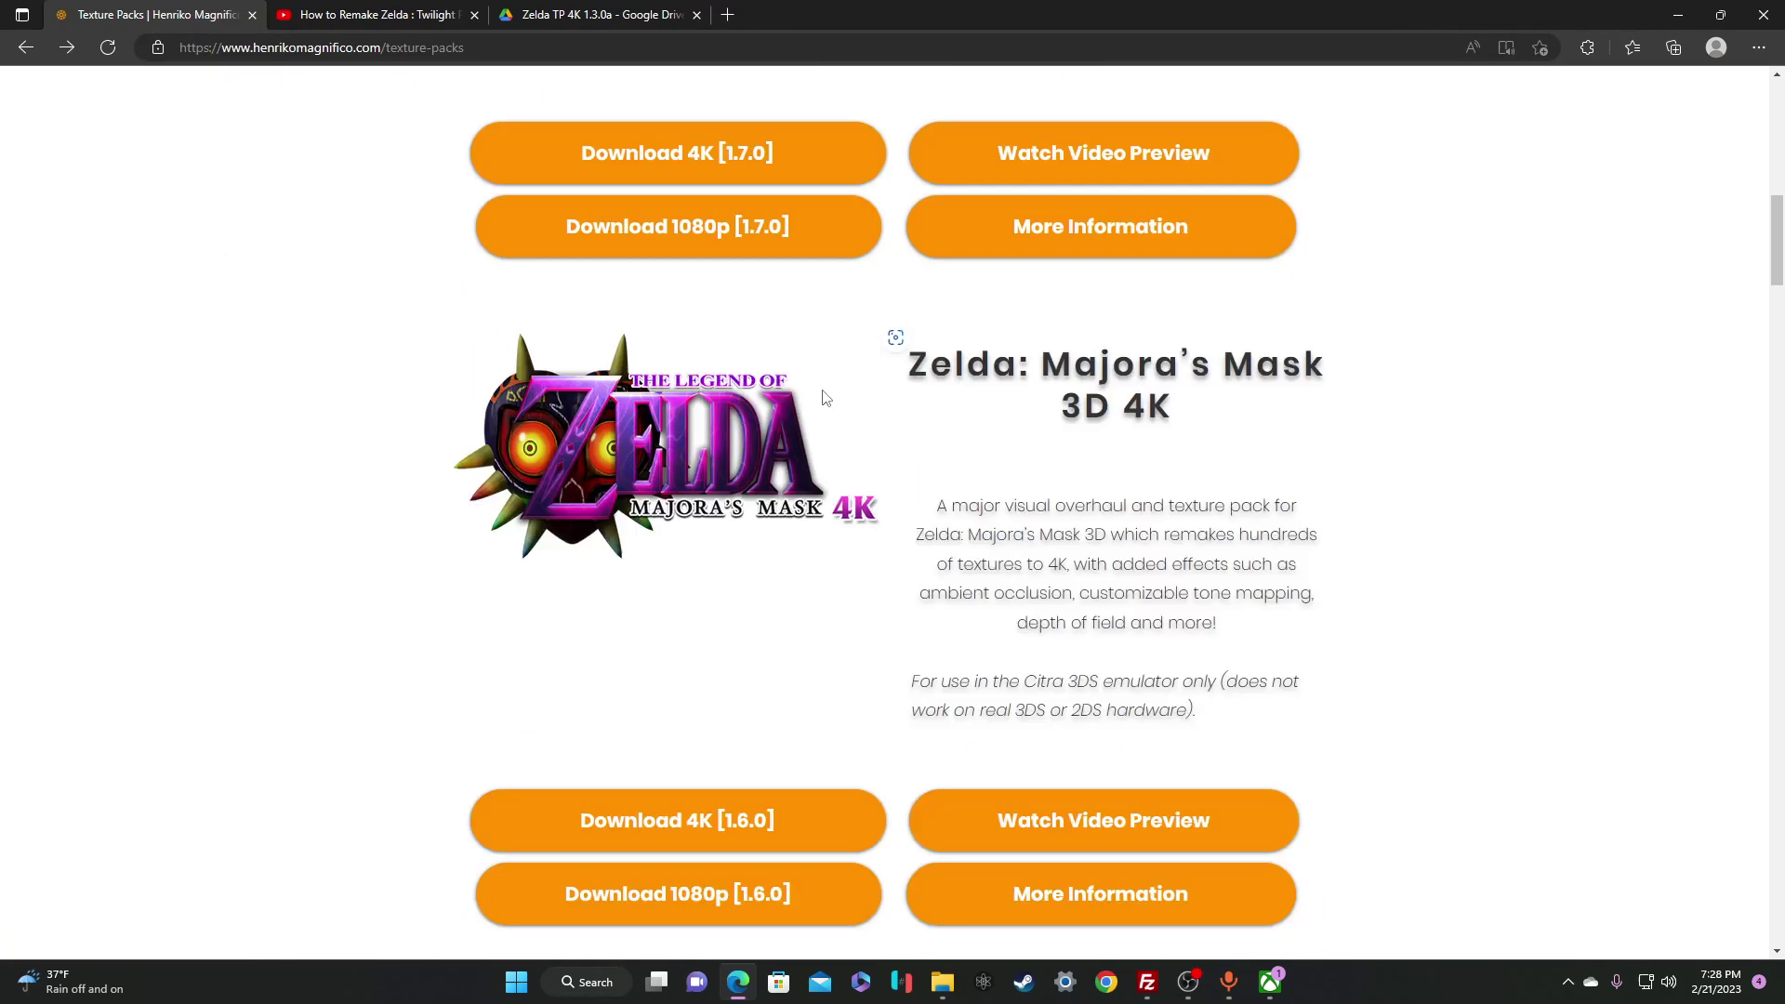
scroll(836, 399, down, 20)
scroll(839, 404, down, 10)
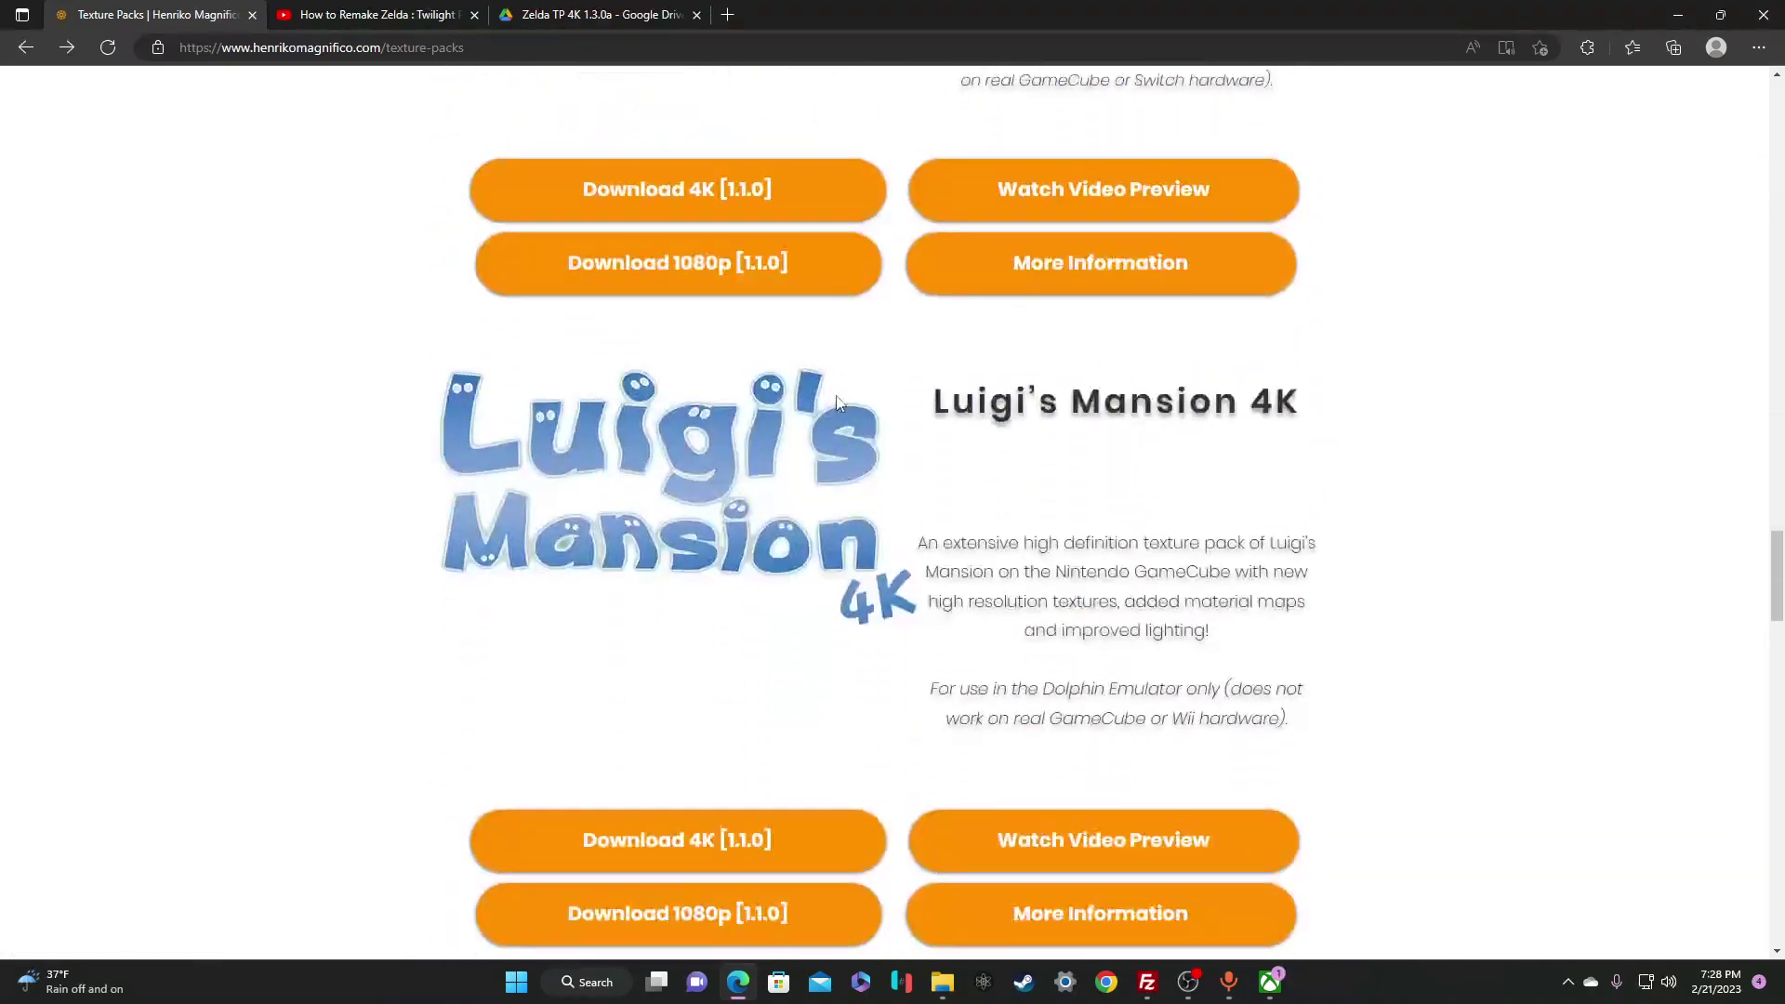
scroll(850, 393, up, 16)
scroll(850, 393, up, 5)
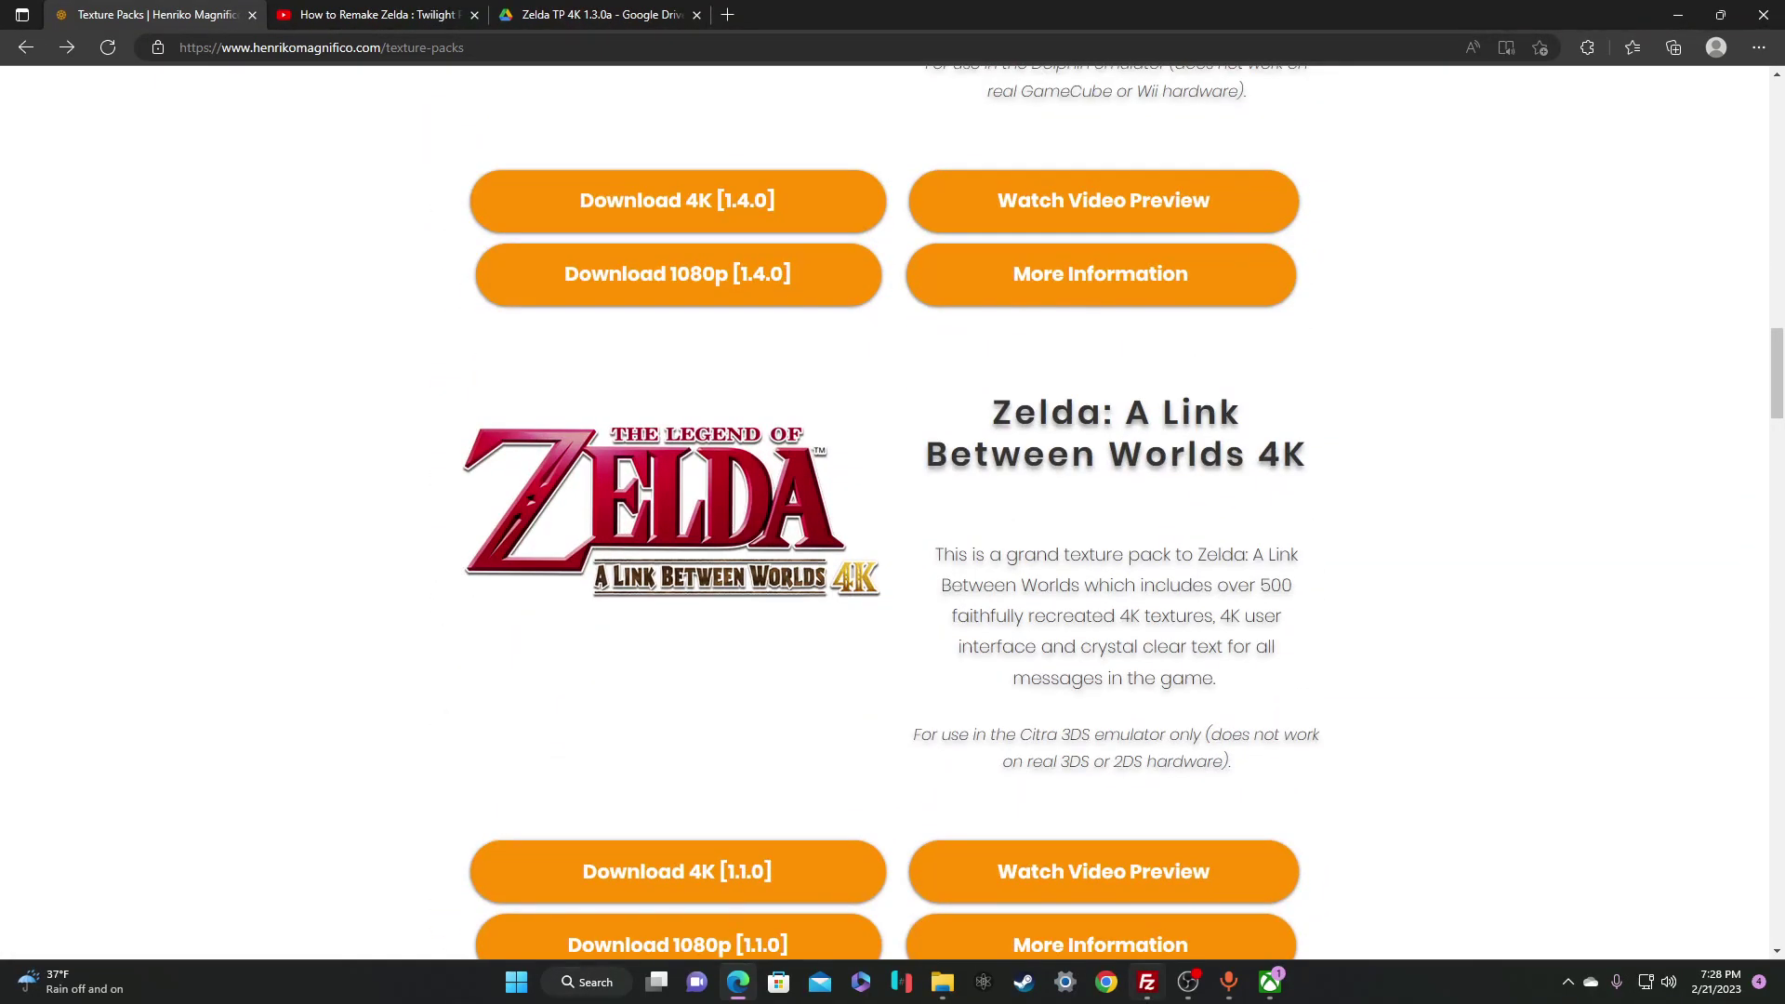
scroll(850, 392, up, 7)
Open Downloads and drill into the Zelda Twilight Princess 4K 1.3.0a pack down to its User folder
click(1152, 987)
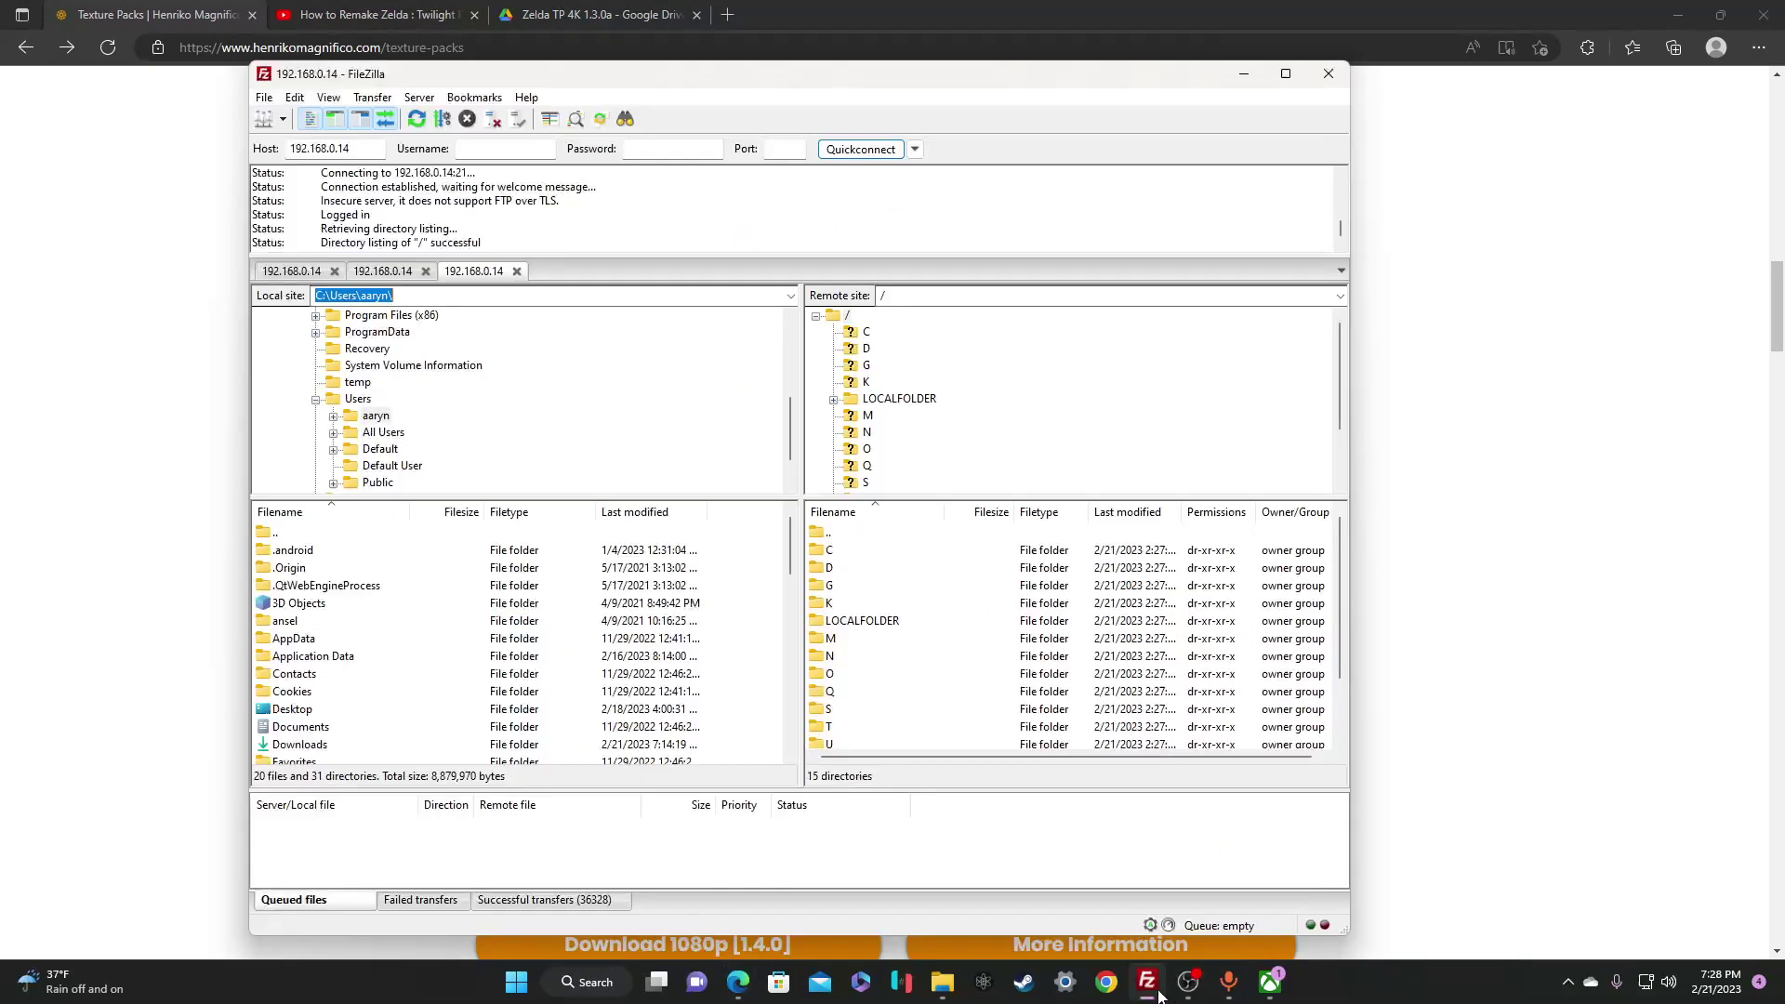
click(944, 983)
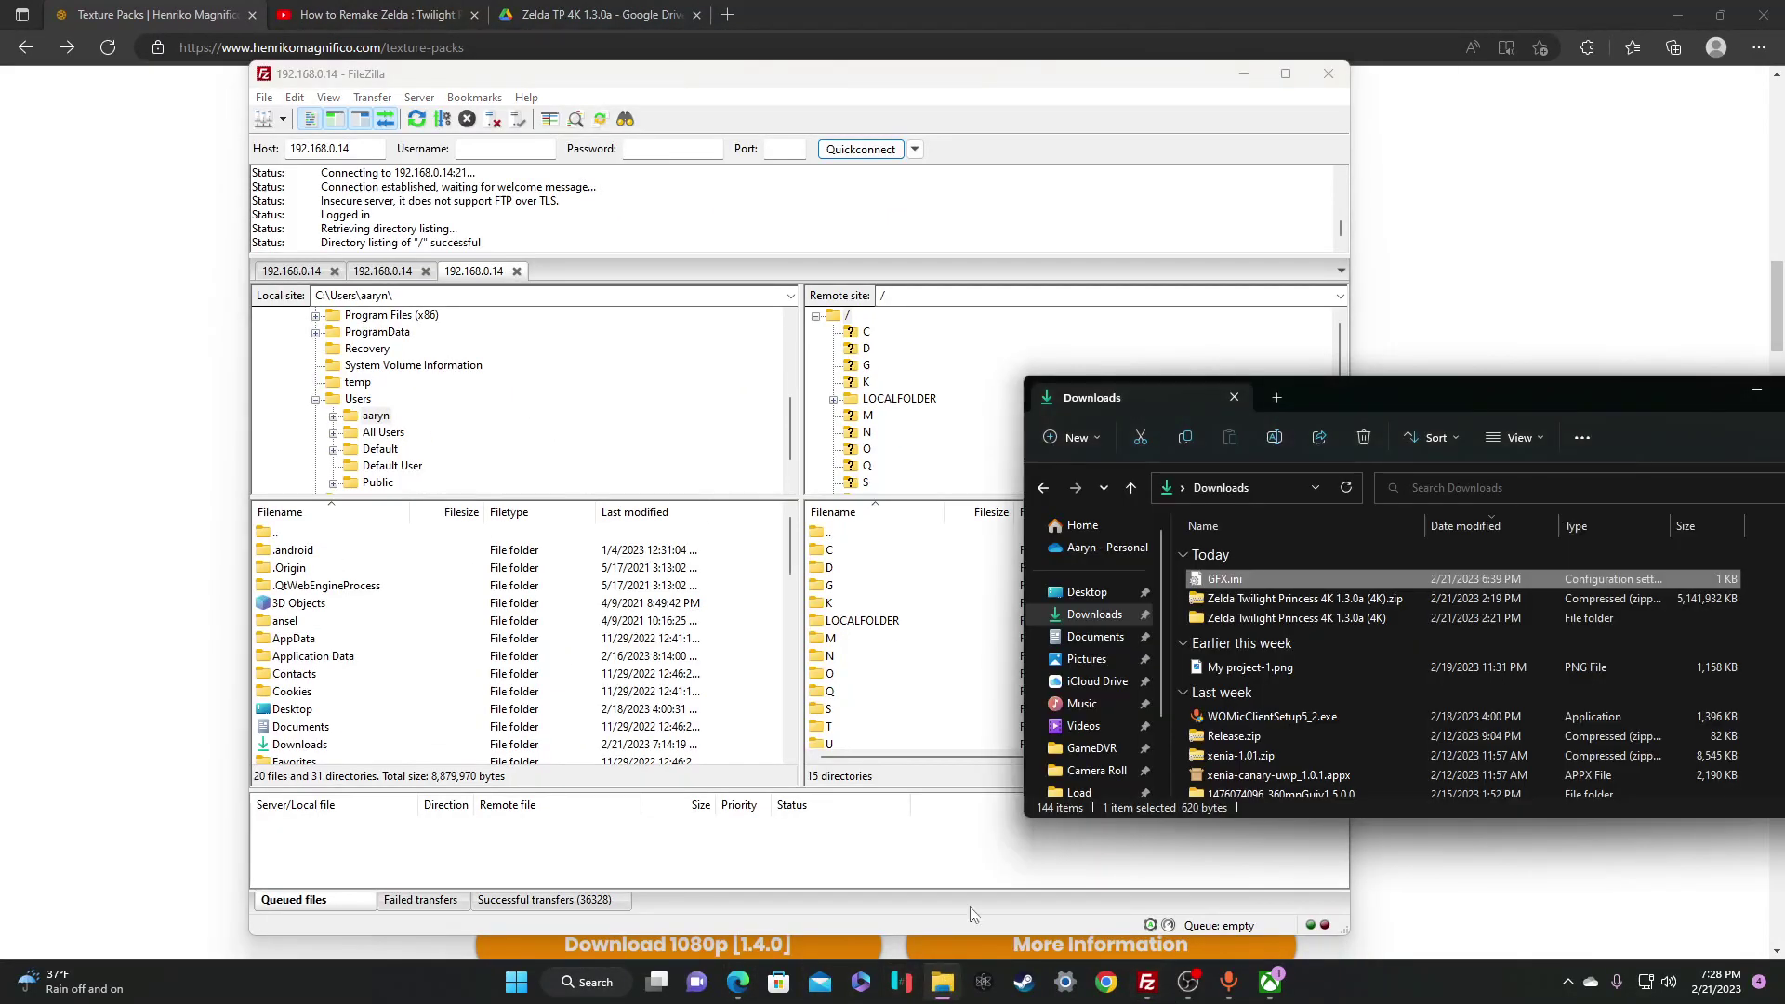
double_click(1295, 618)
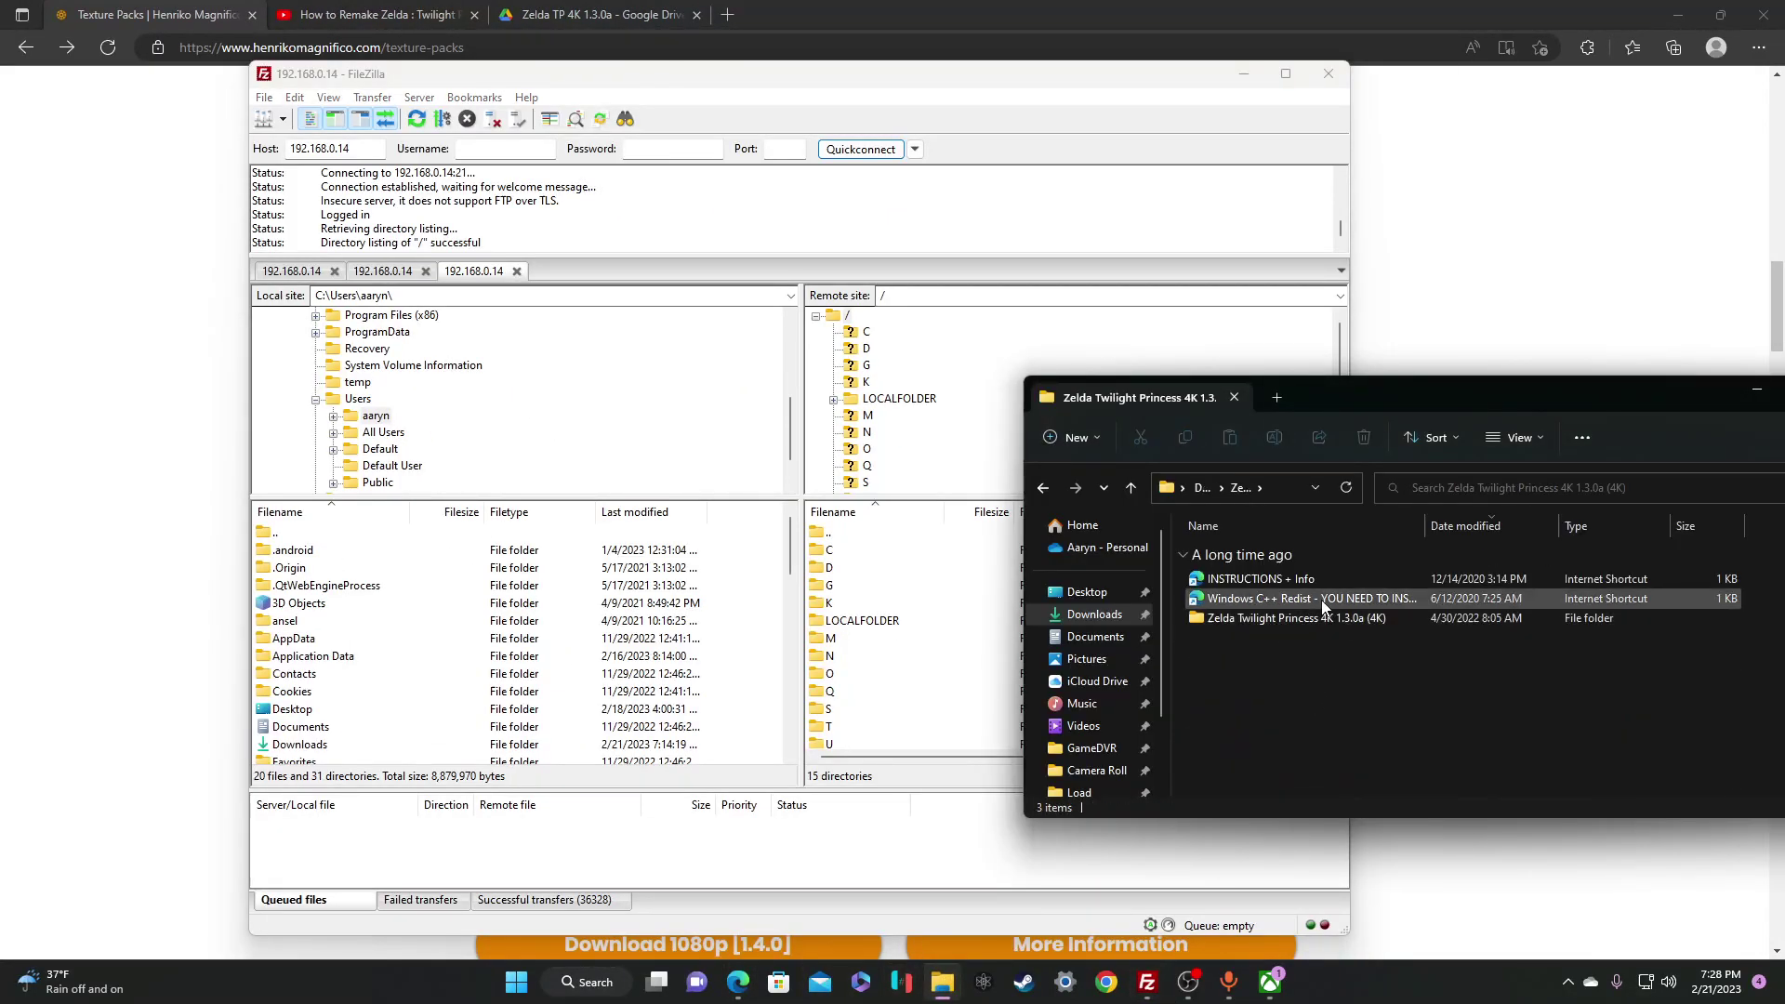
double_click(1326, 618)
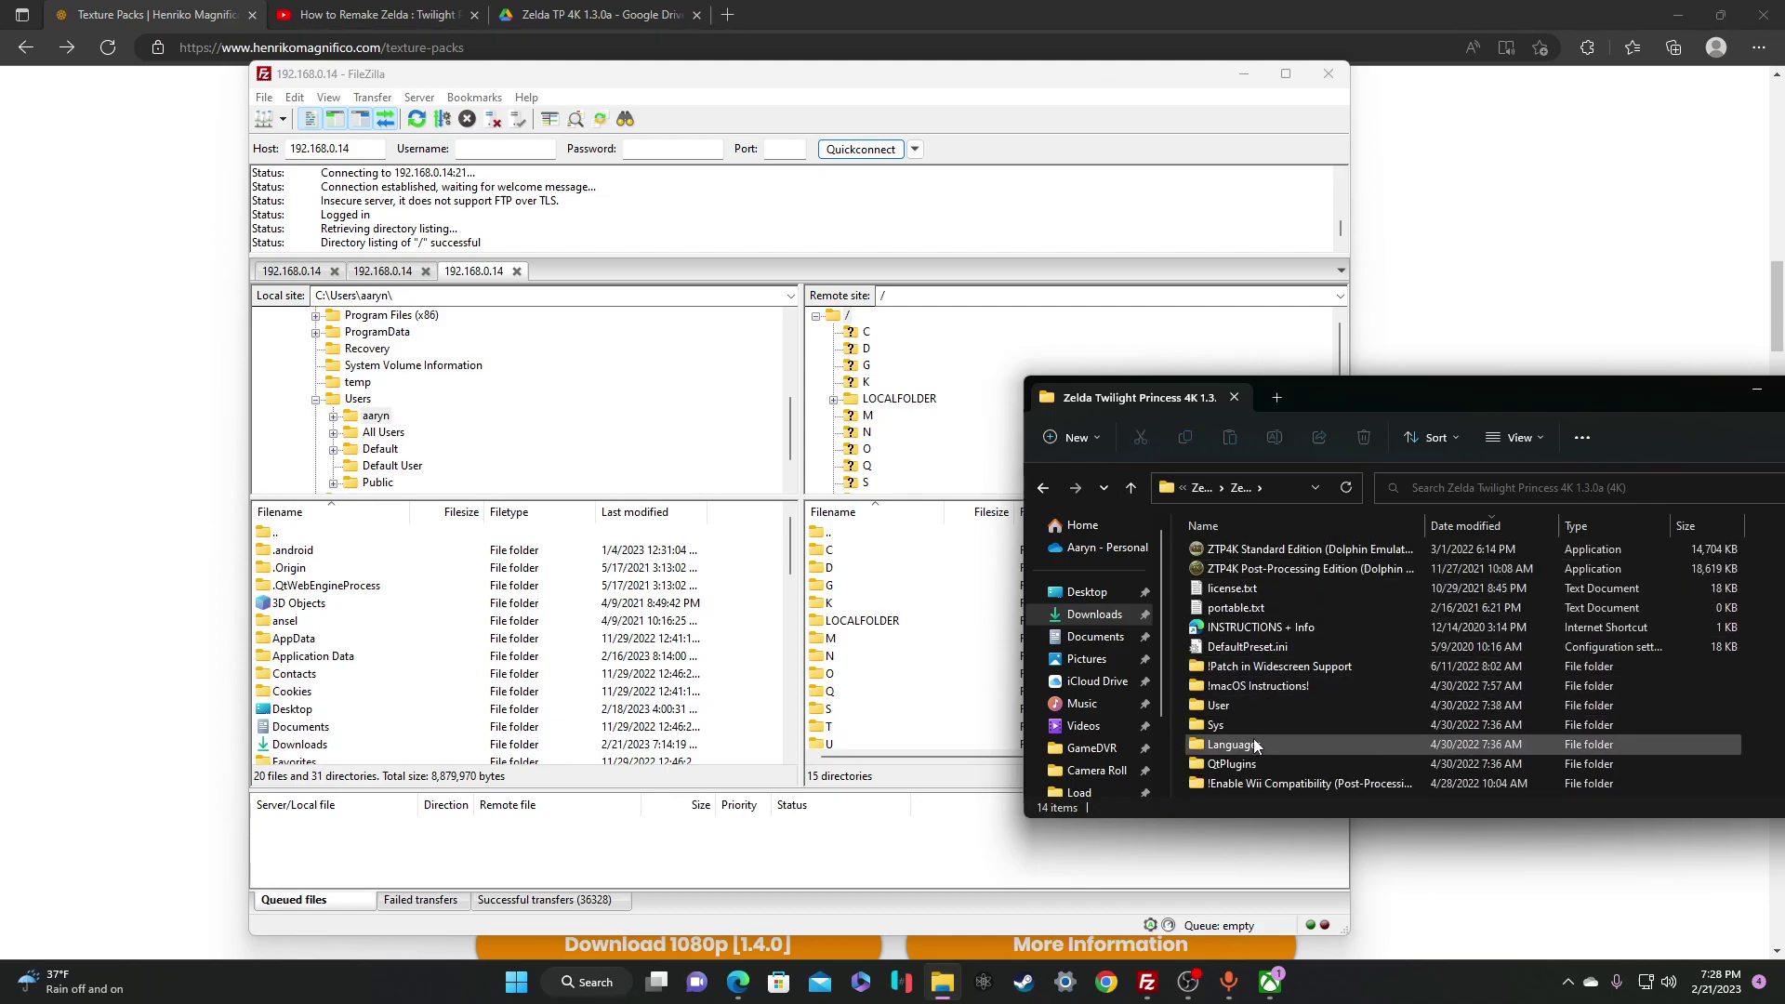
scroll(1237, 744, down, 1)
double_click(1254, 707)
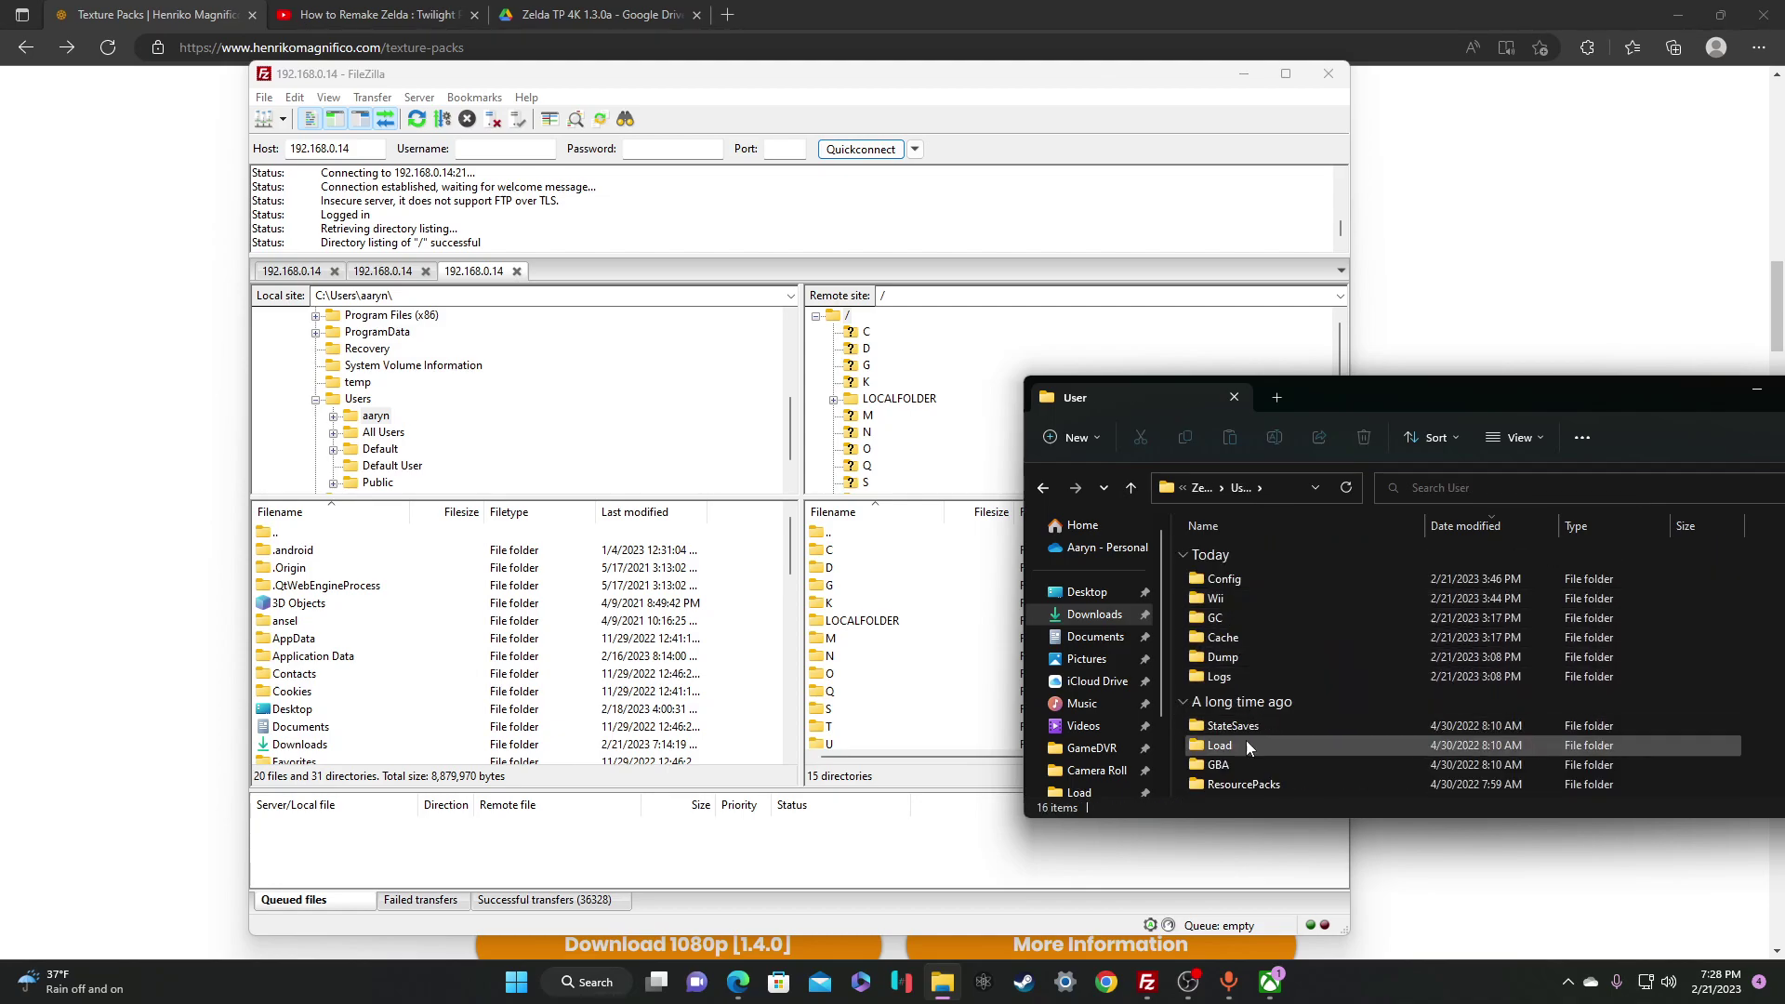
Browse Load > Textures > GZ2 to inspect the DDS files, then return to the Textures folder
double_click(1247, 744)
double_click(1260, 596)
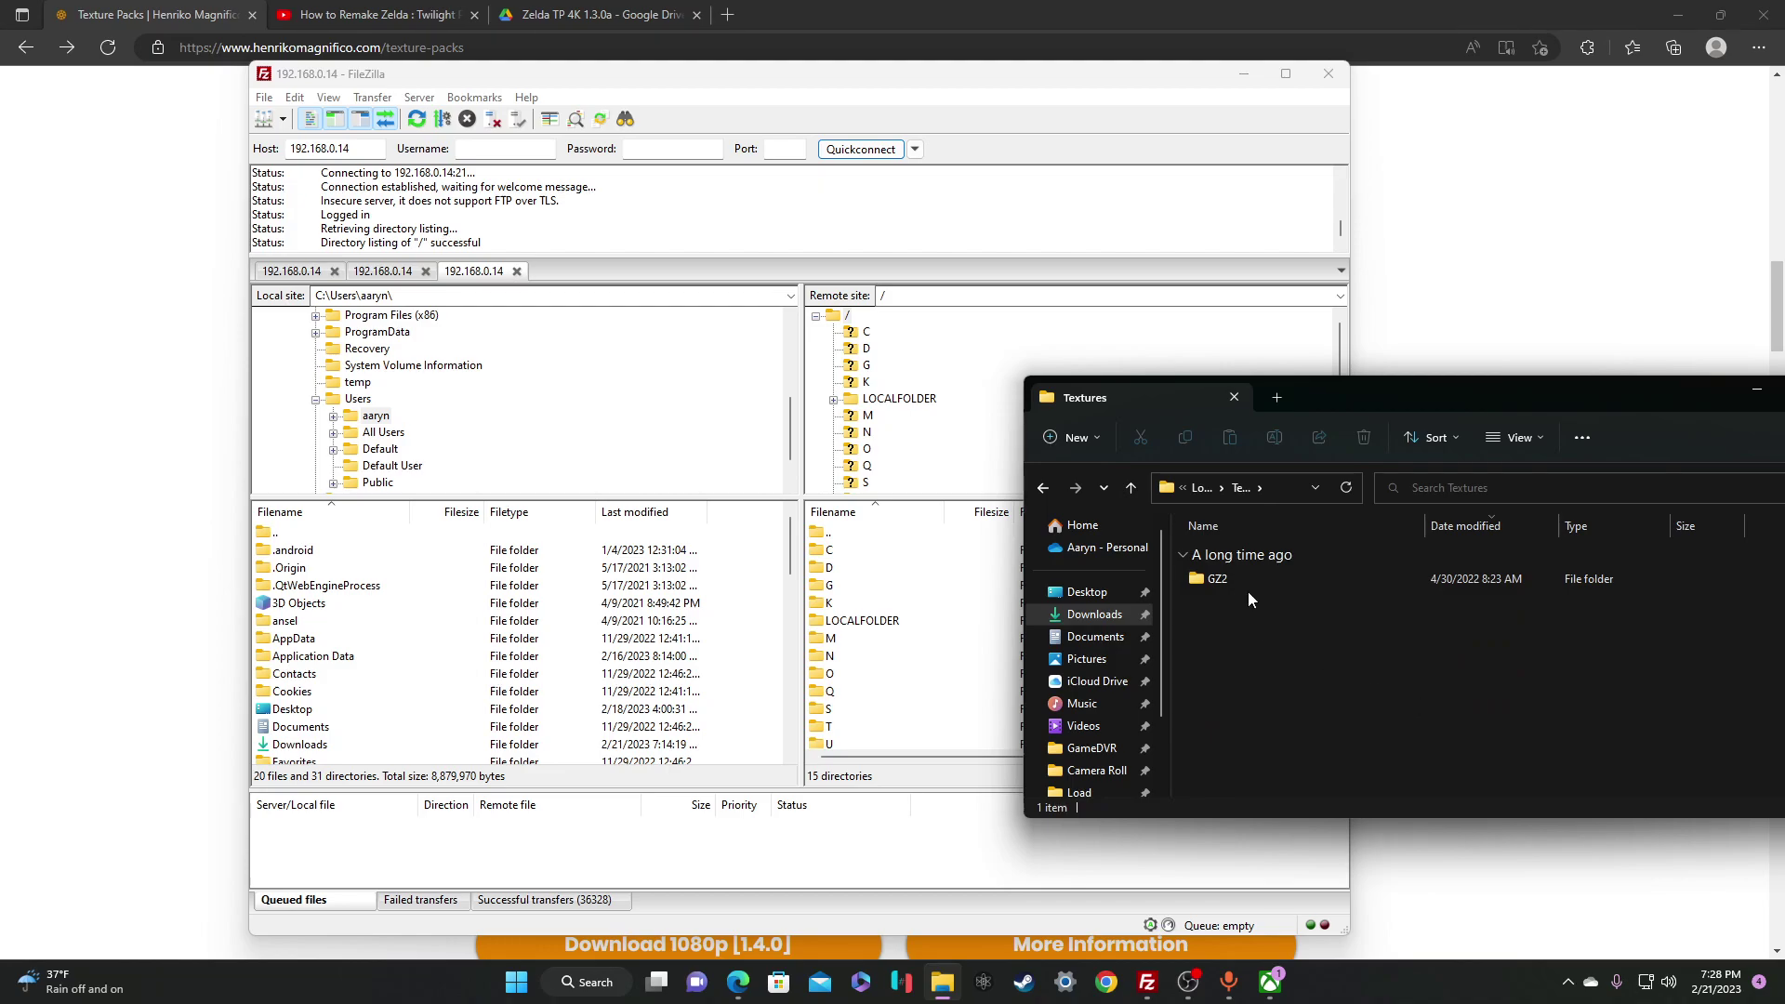
double_click(1220, 576)
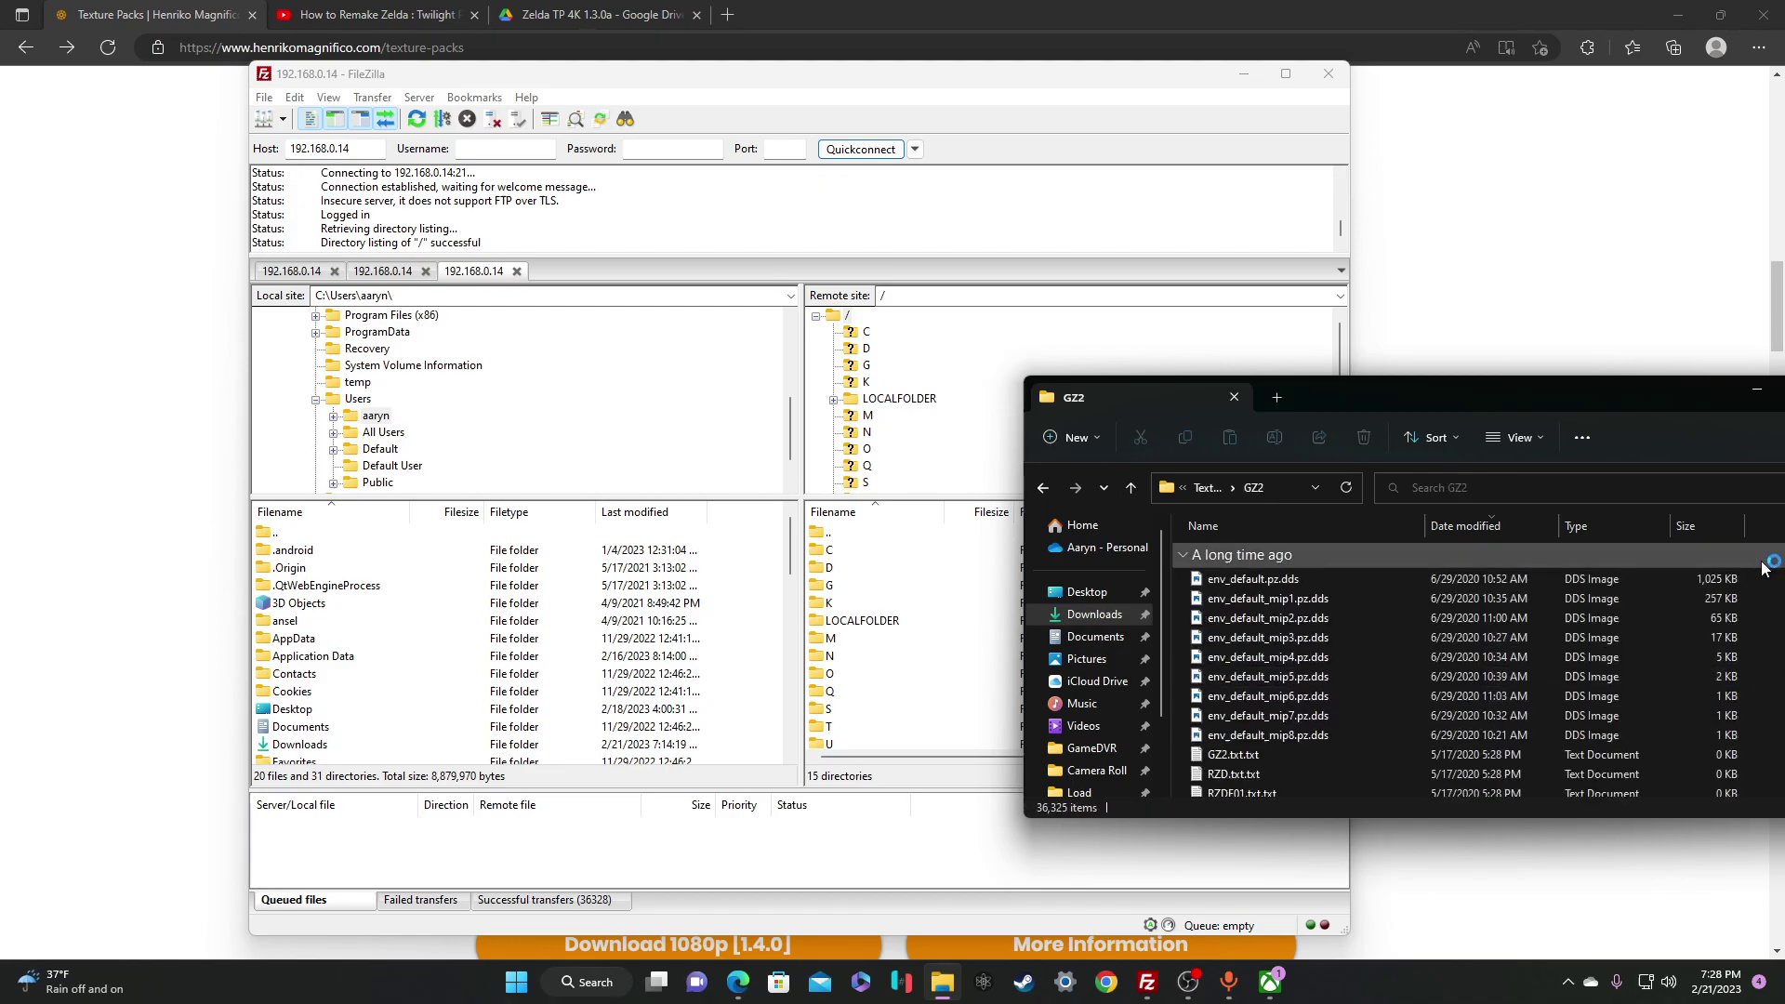
scroll(1533, 606, down, 3)
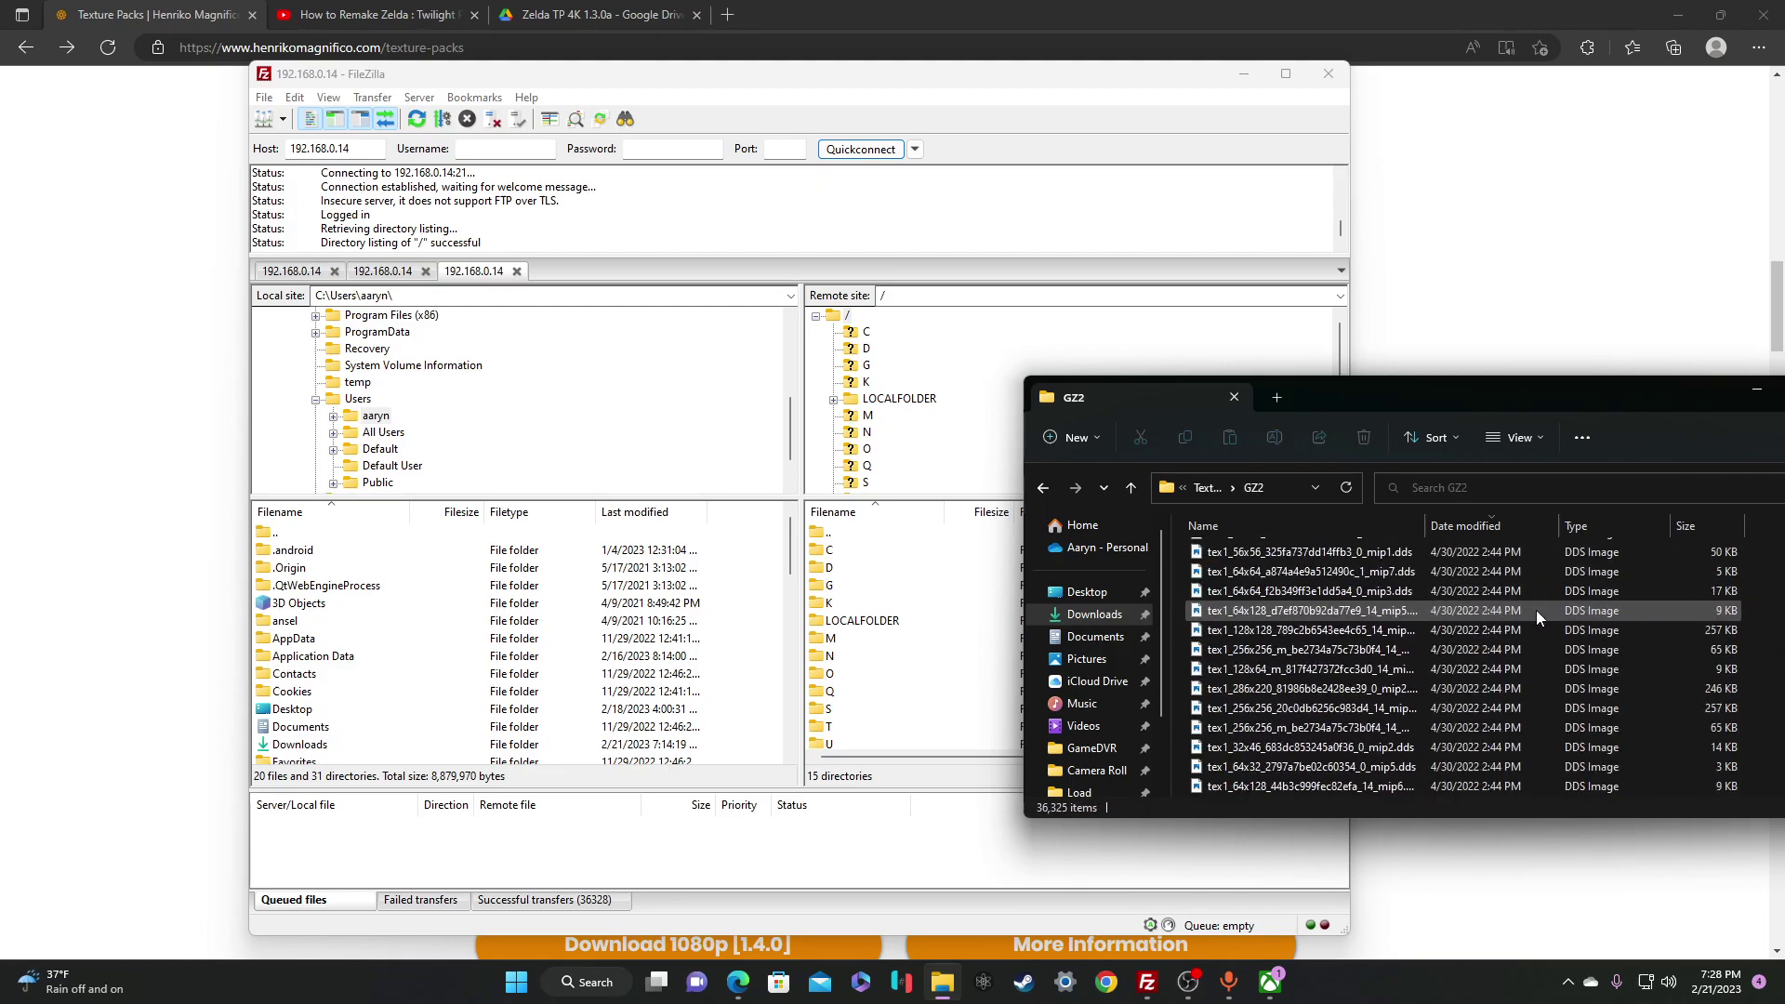
drag(1586, 387, 1312, 376)
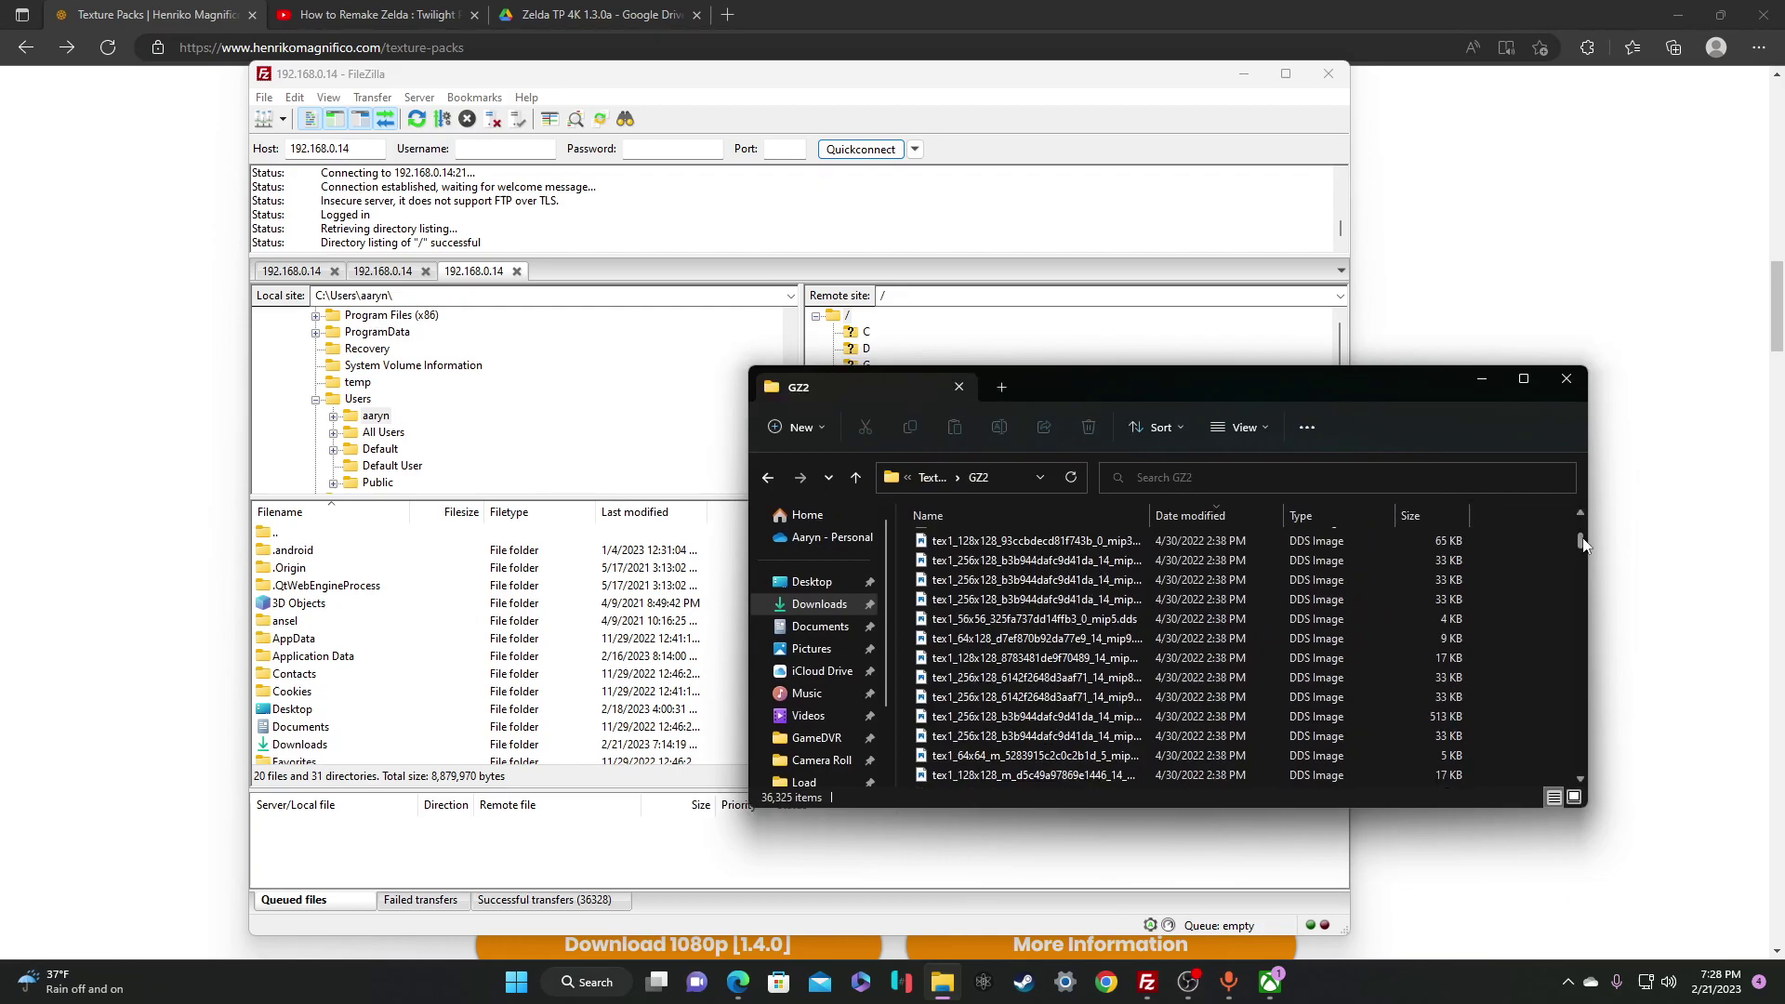
scroll(1581, 660, down, 5)
click(767, 477)
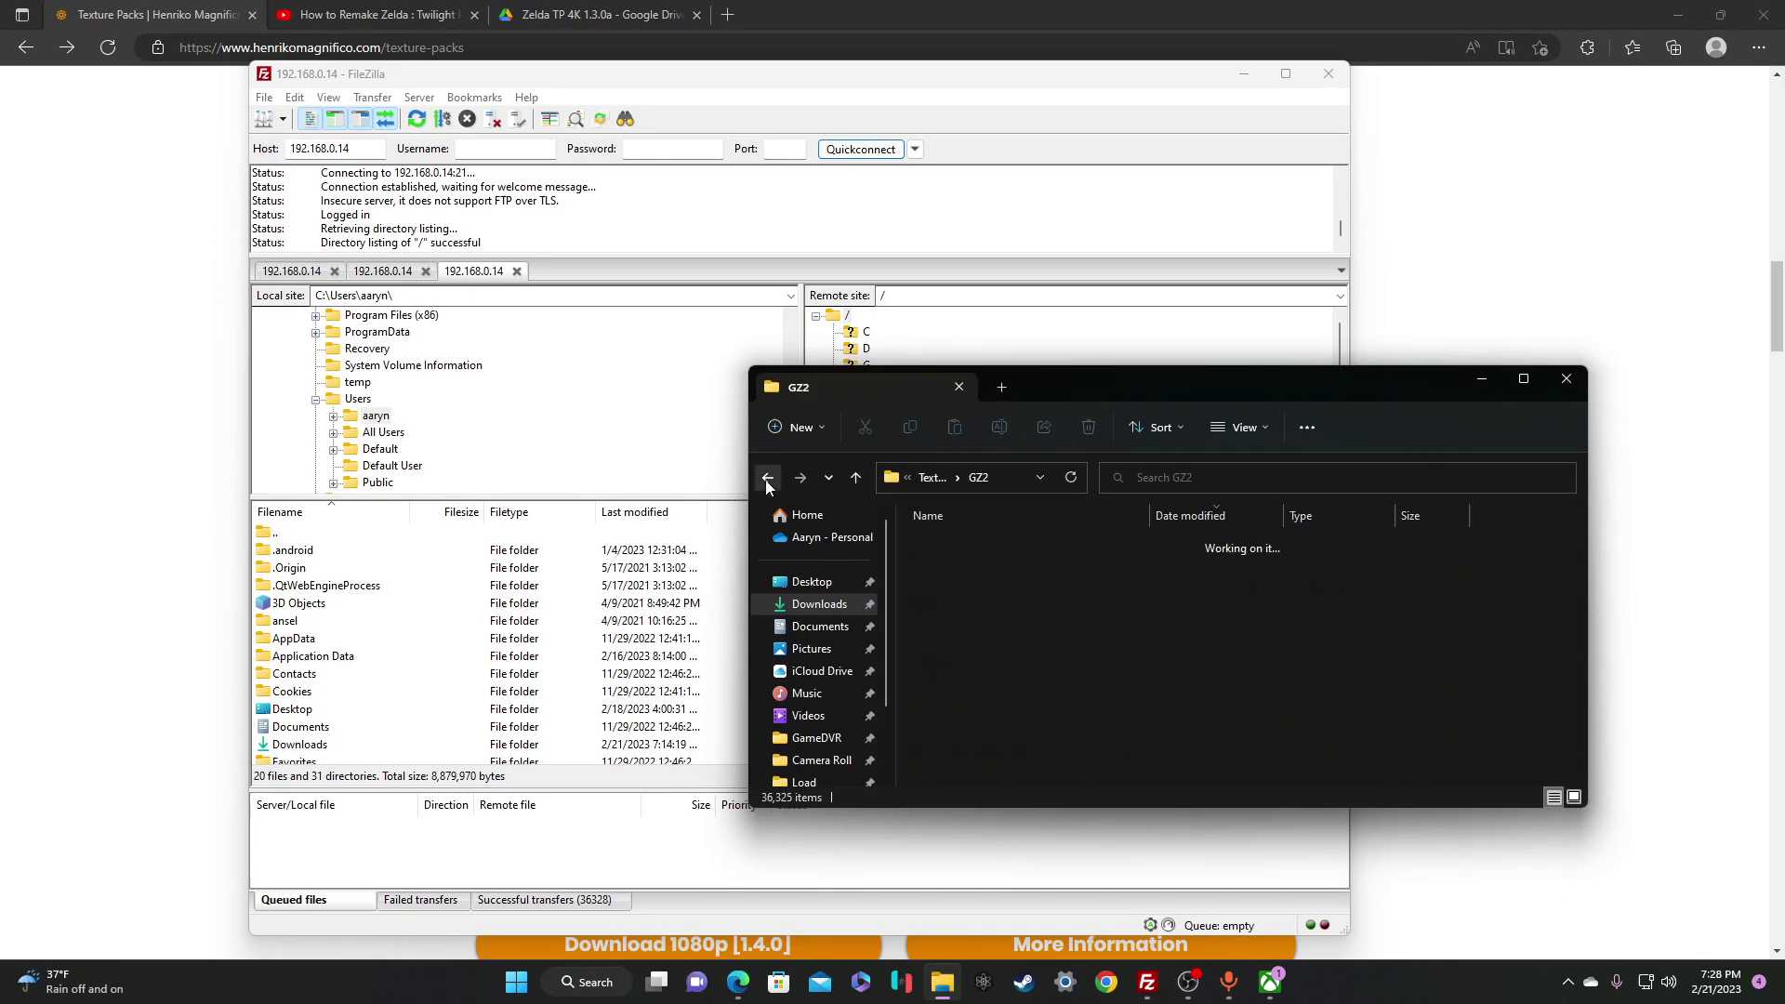
drag(1088, 386, 1508, 354)
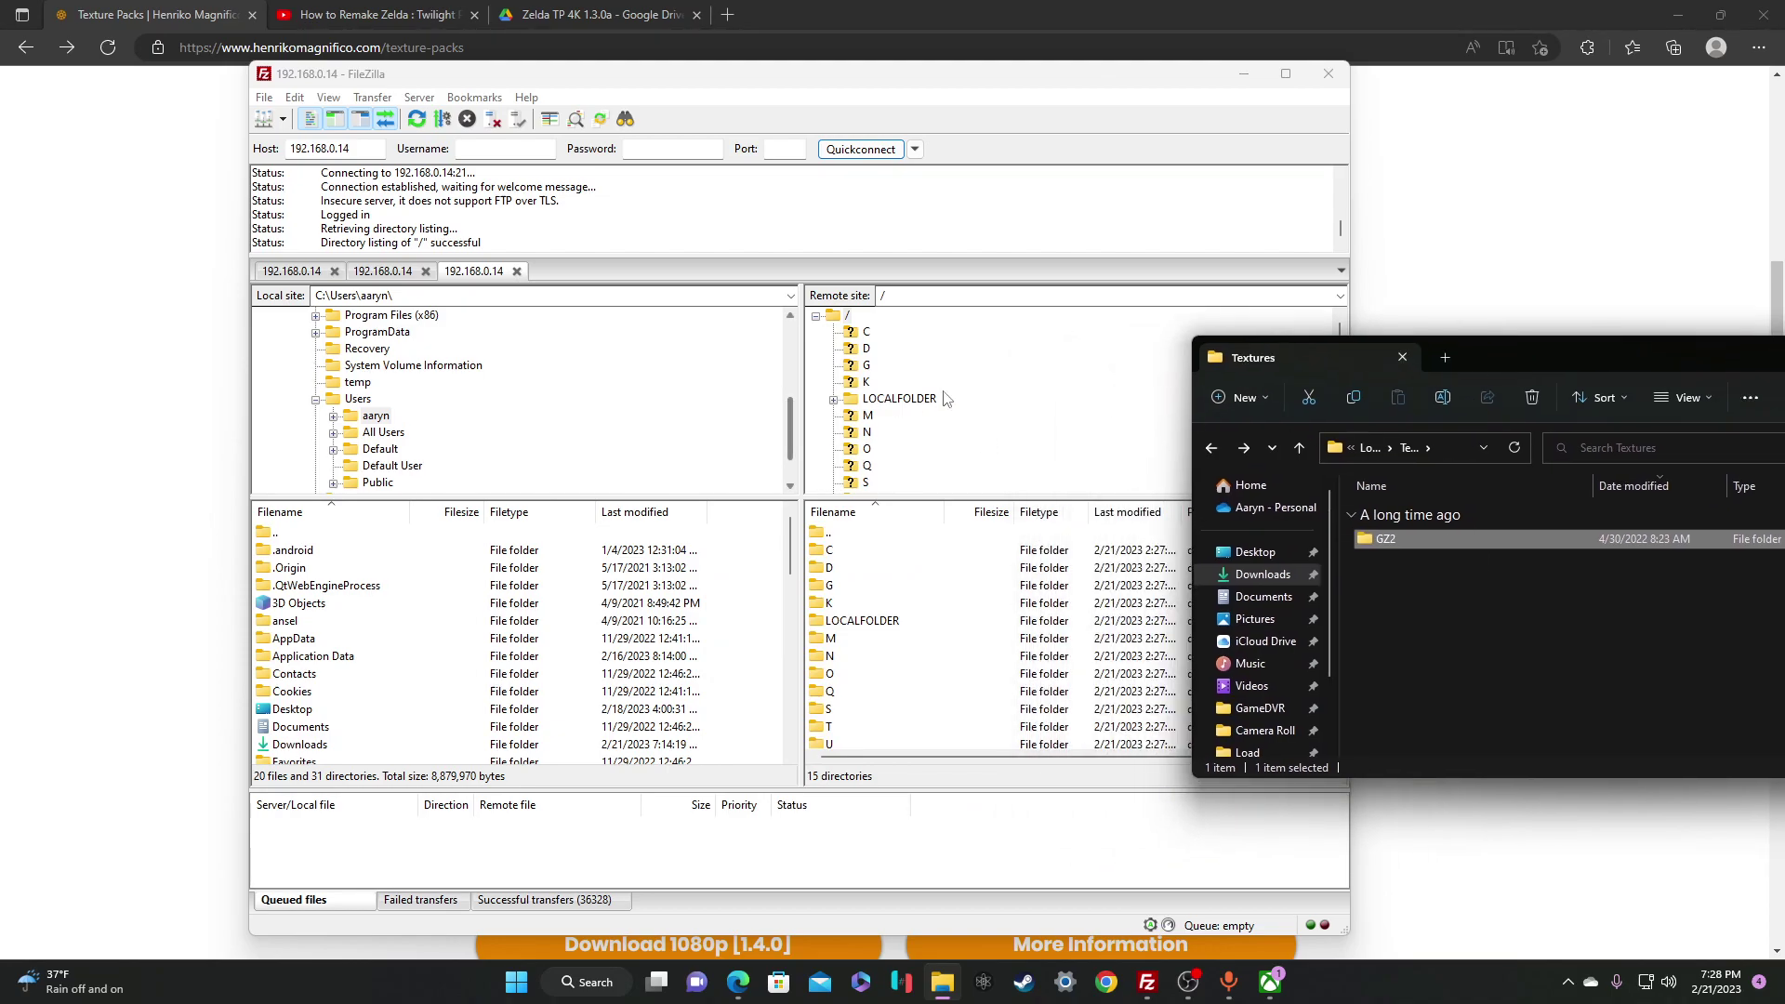
On the remote side, open LOCALFOLDER > 60979VappyPubb… package > LocalState
click(893, 402)
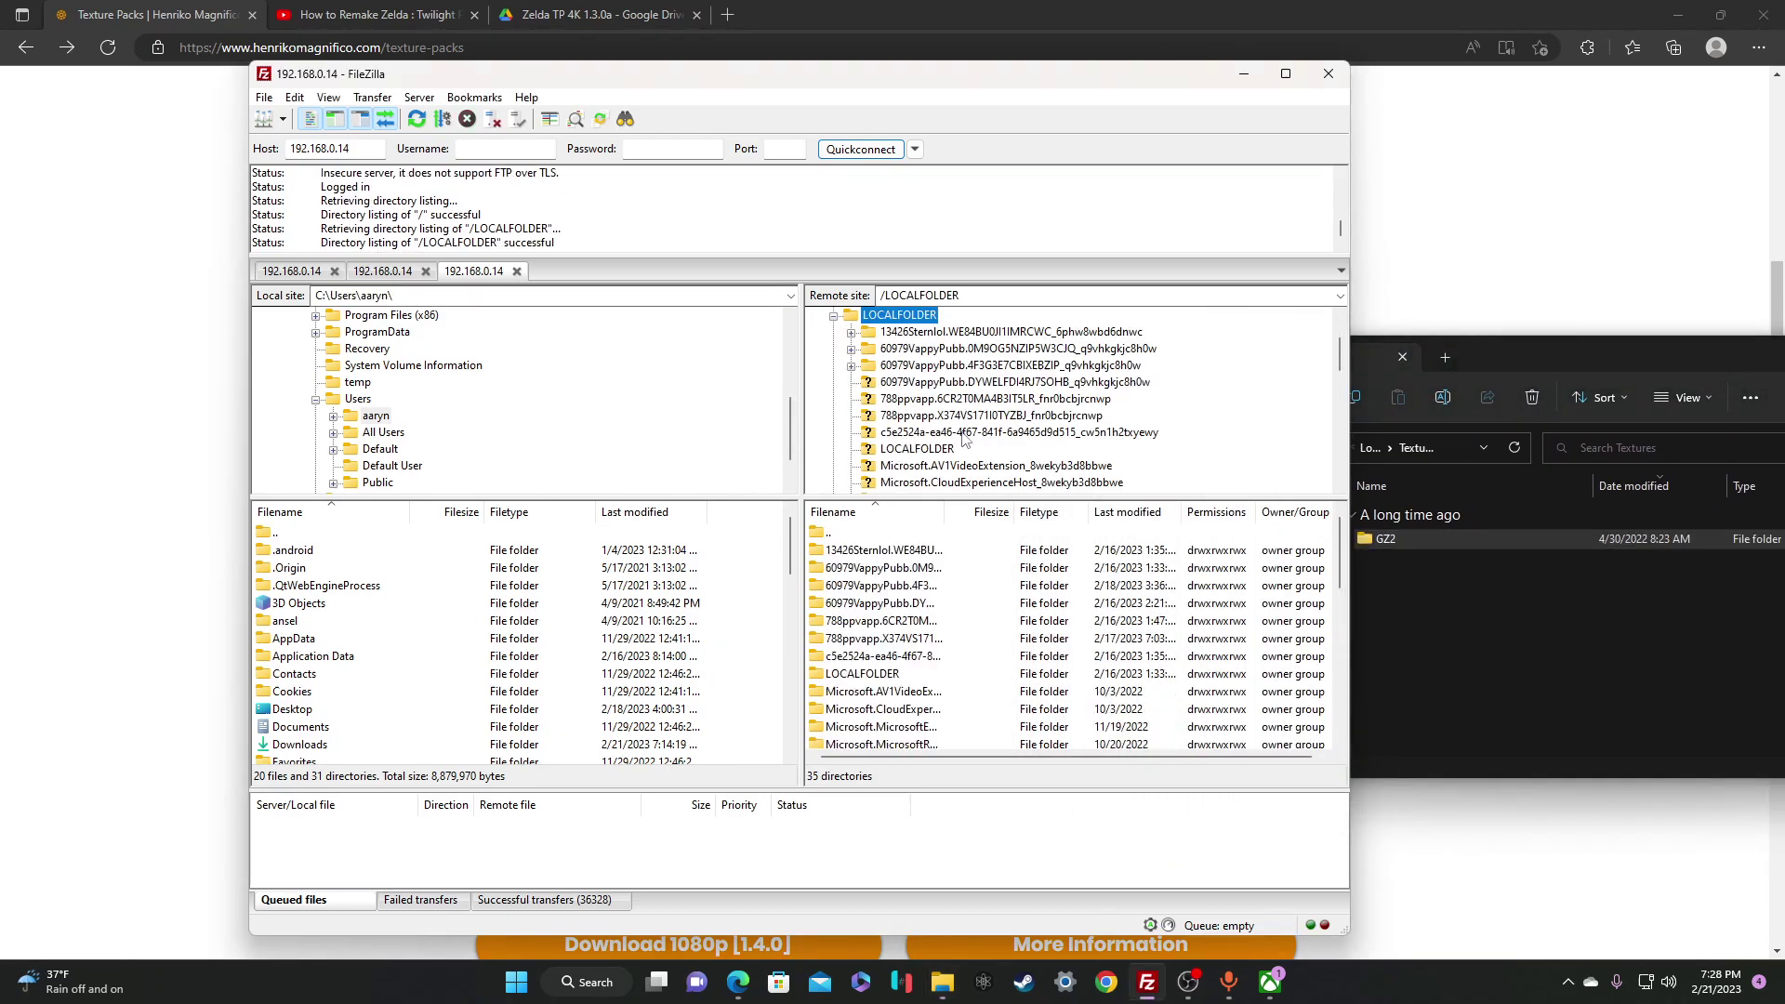
double_click(874, 591)
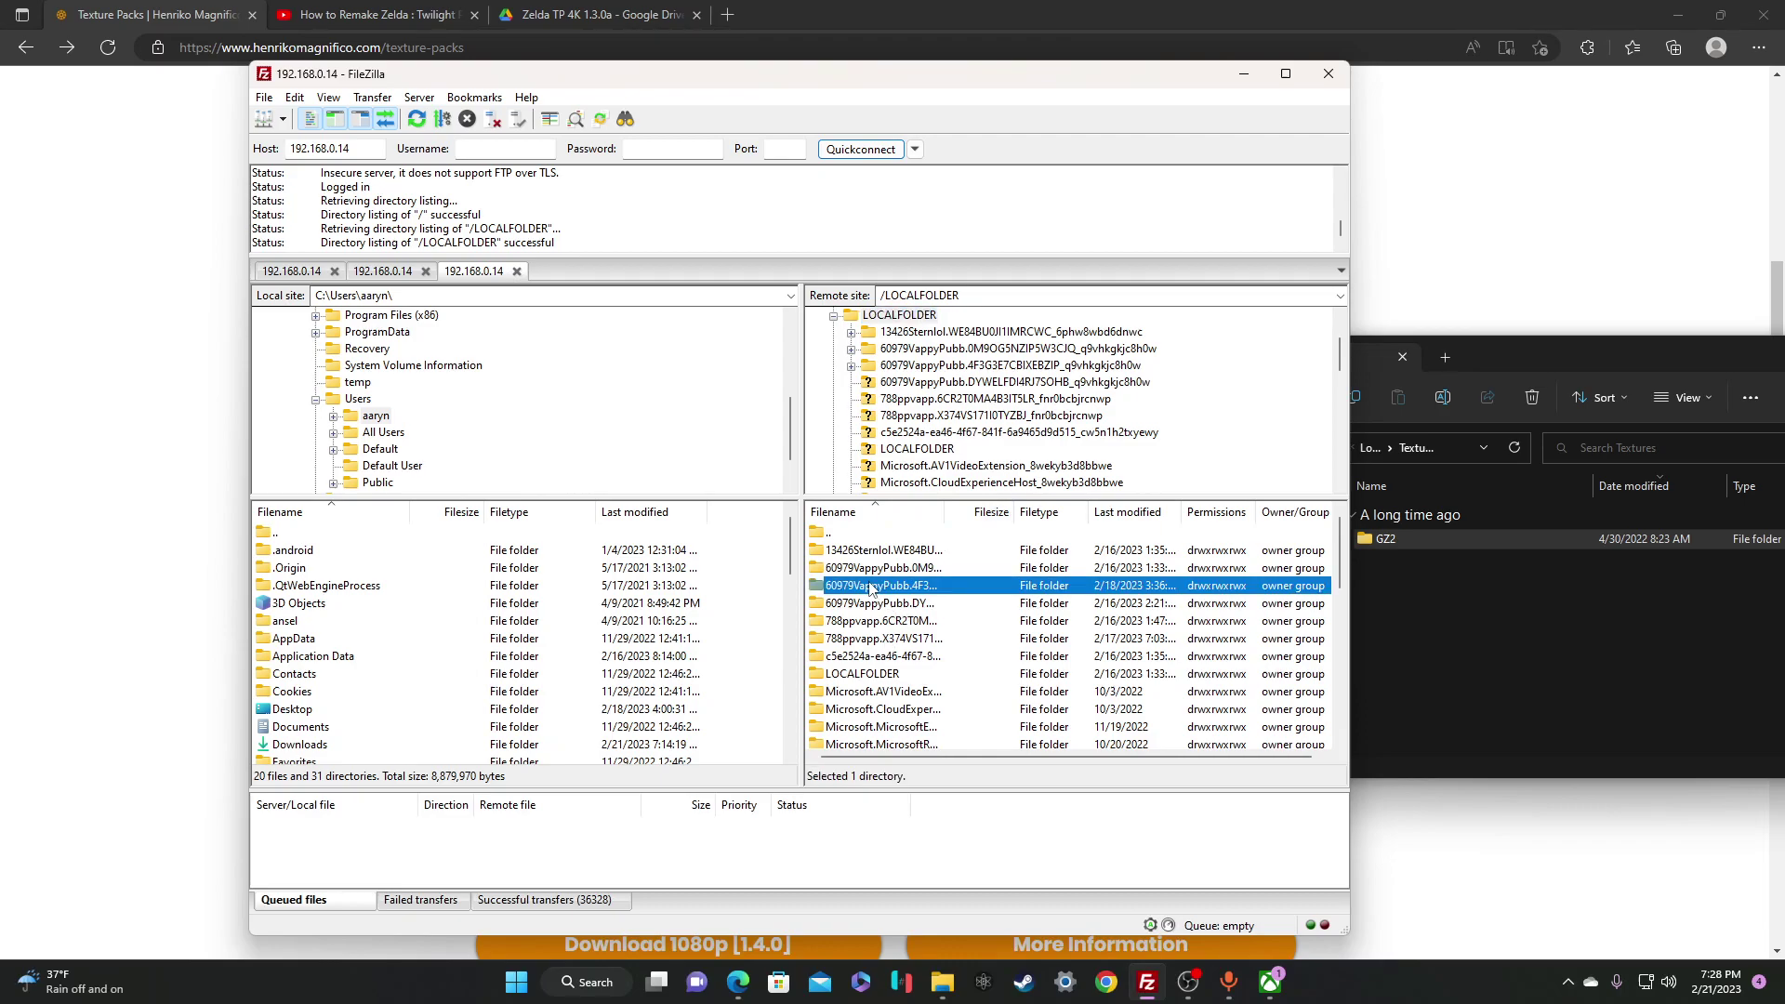
click(875, 592)
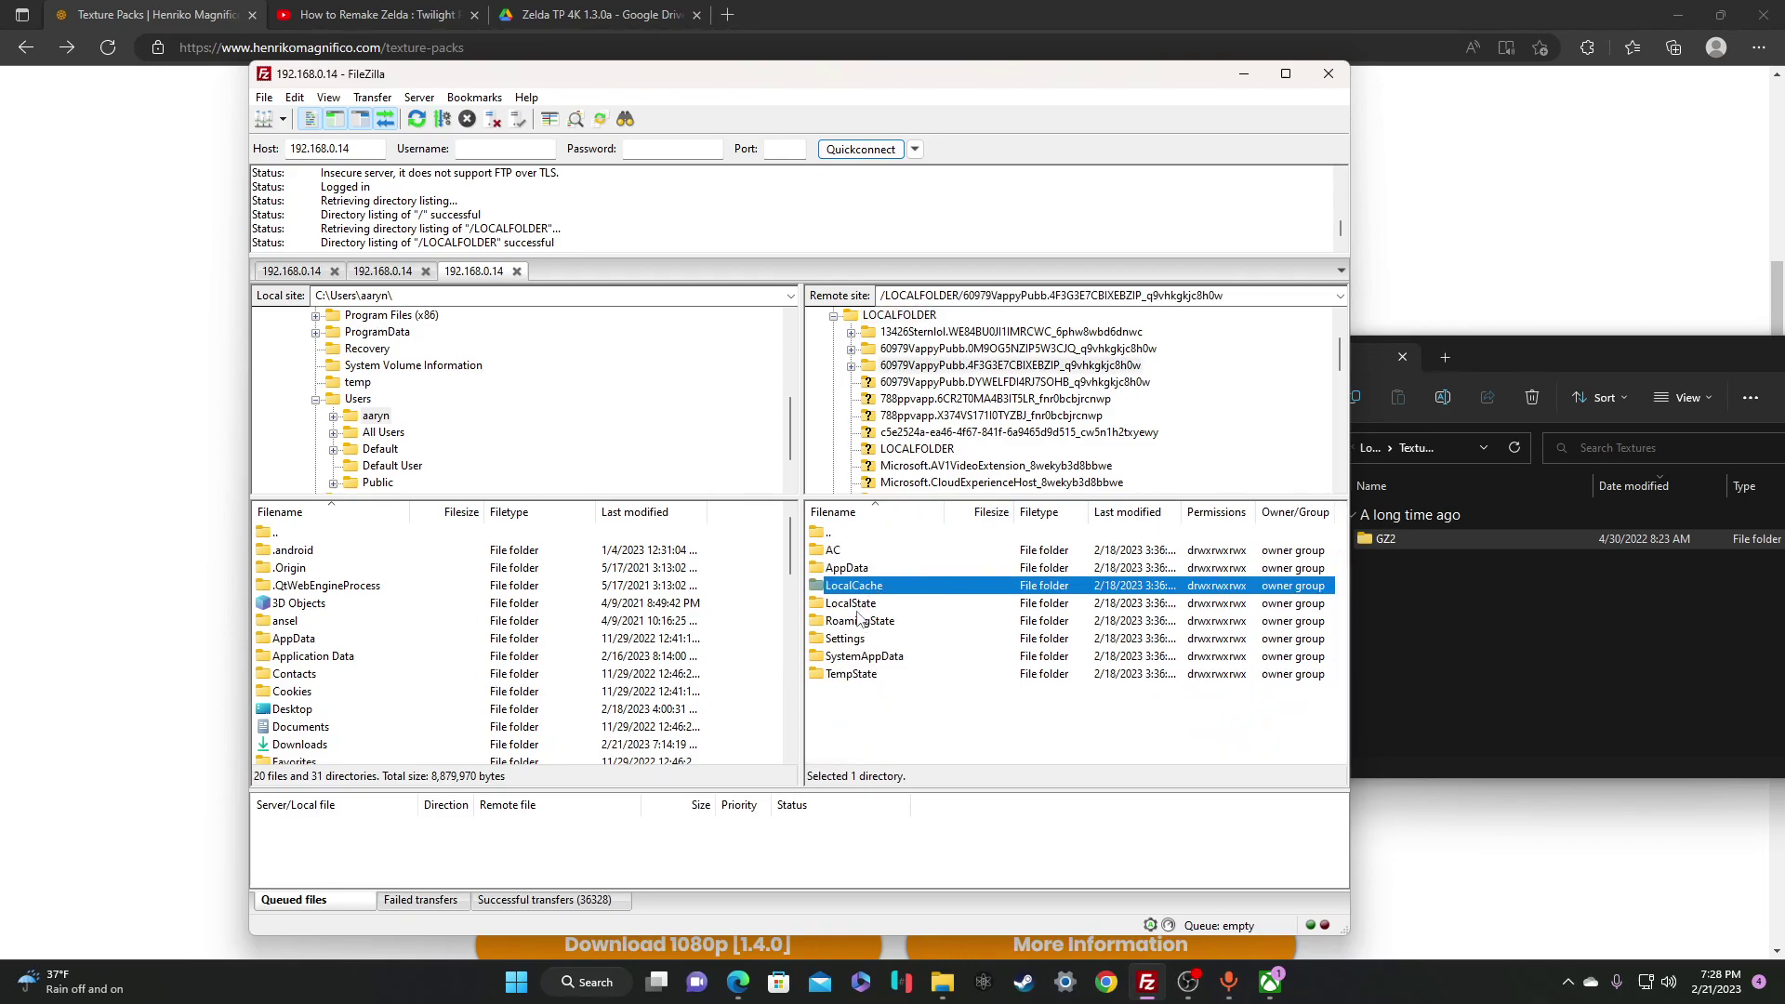
double_click(854, 605)
scroll(866, 600, down, 2)
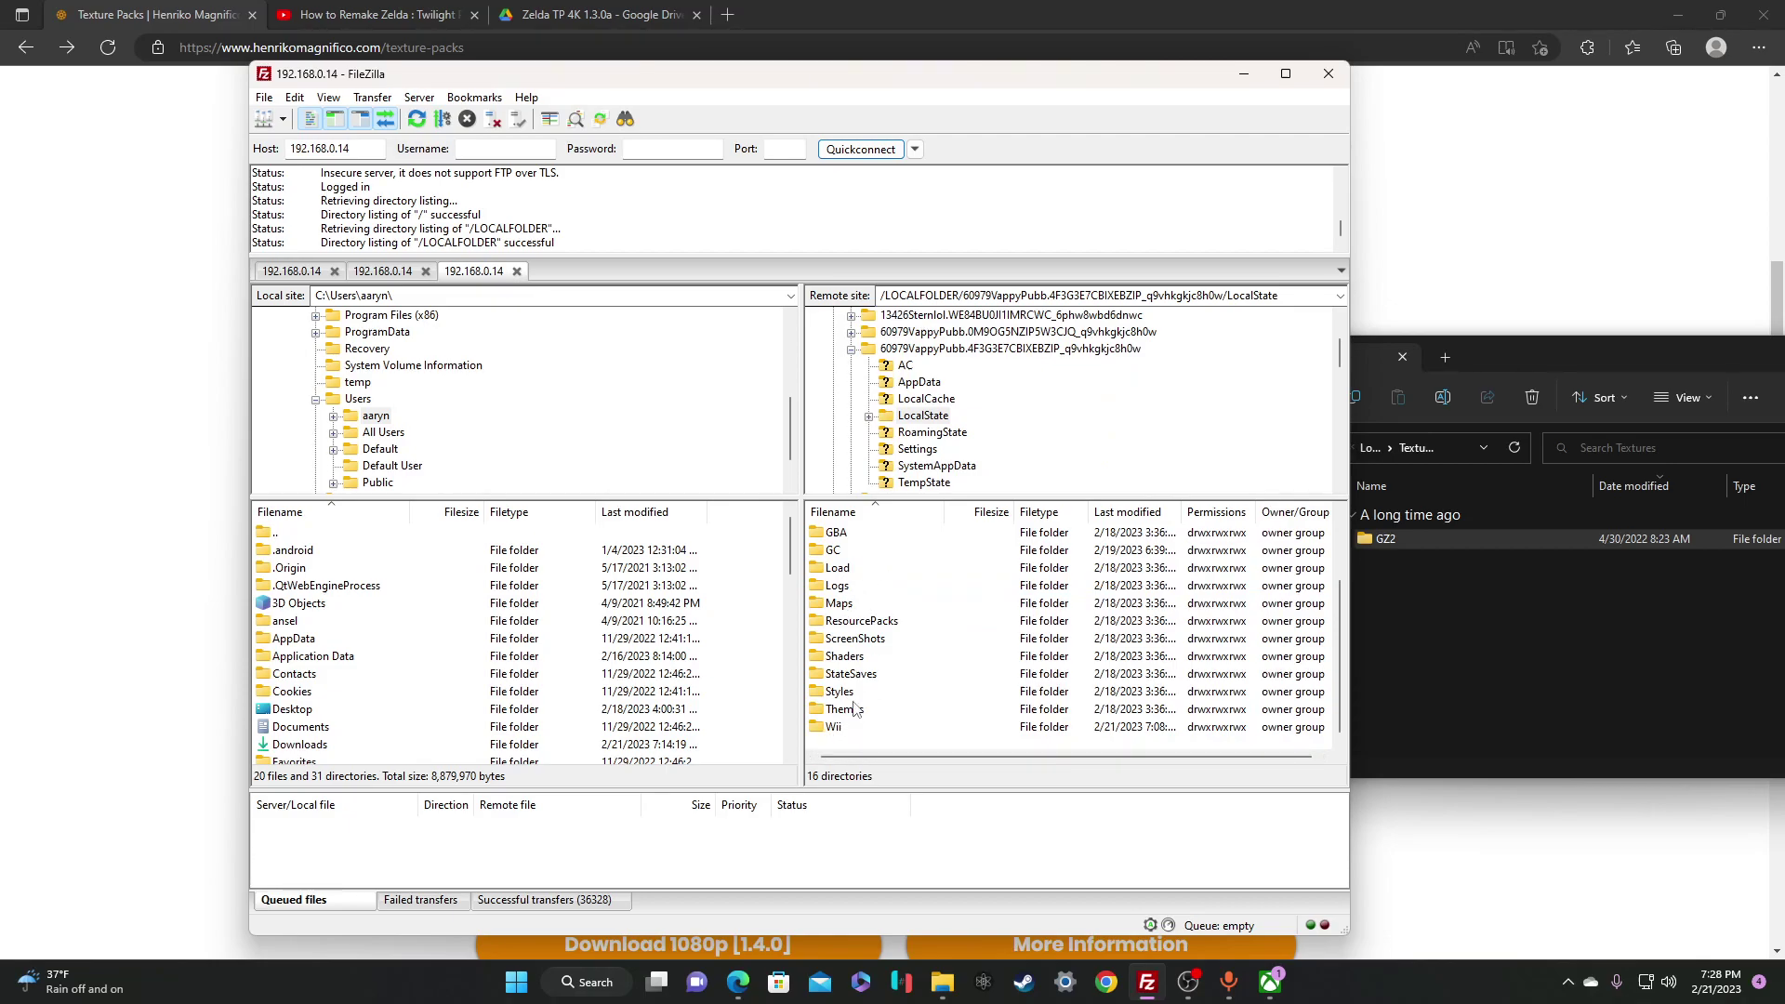
scroll(860, 562, up, 2)
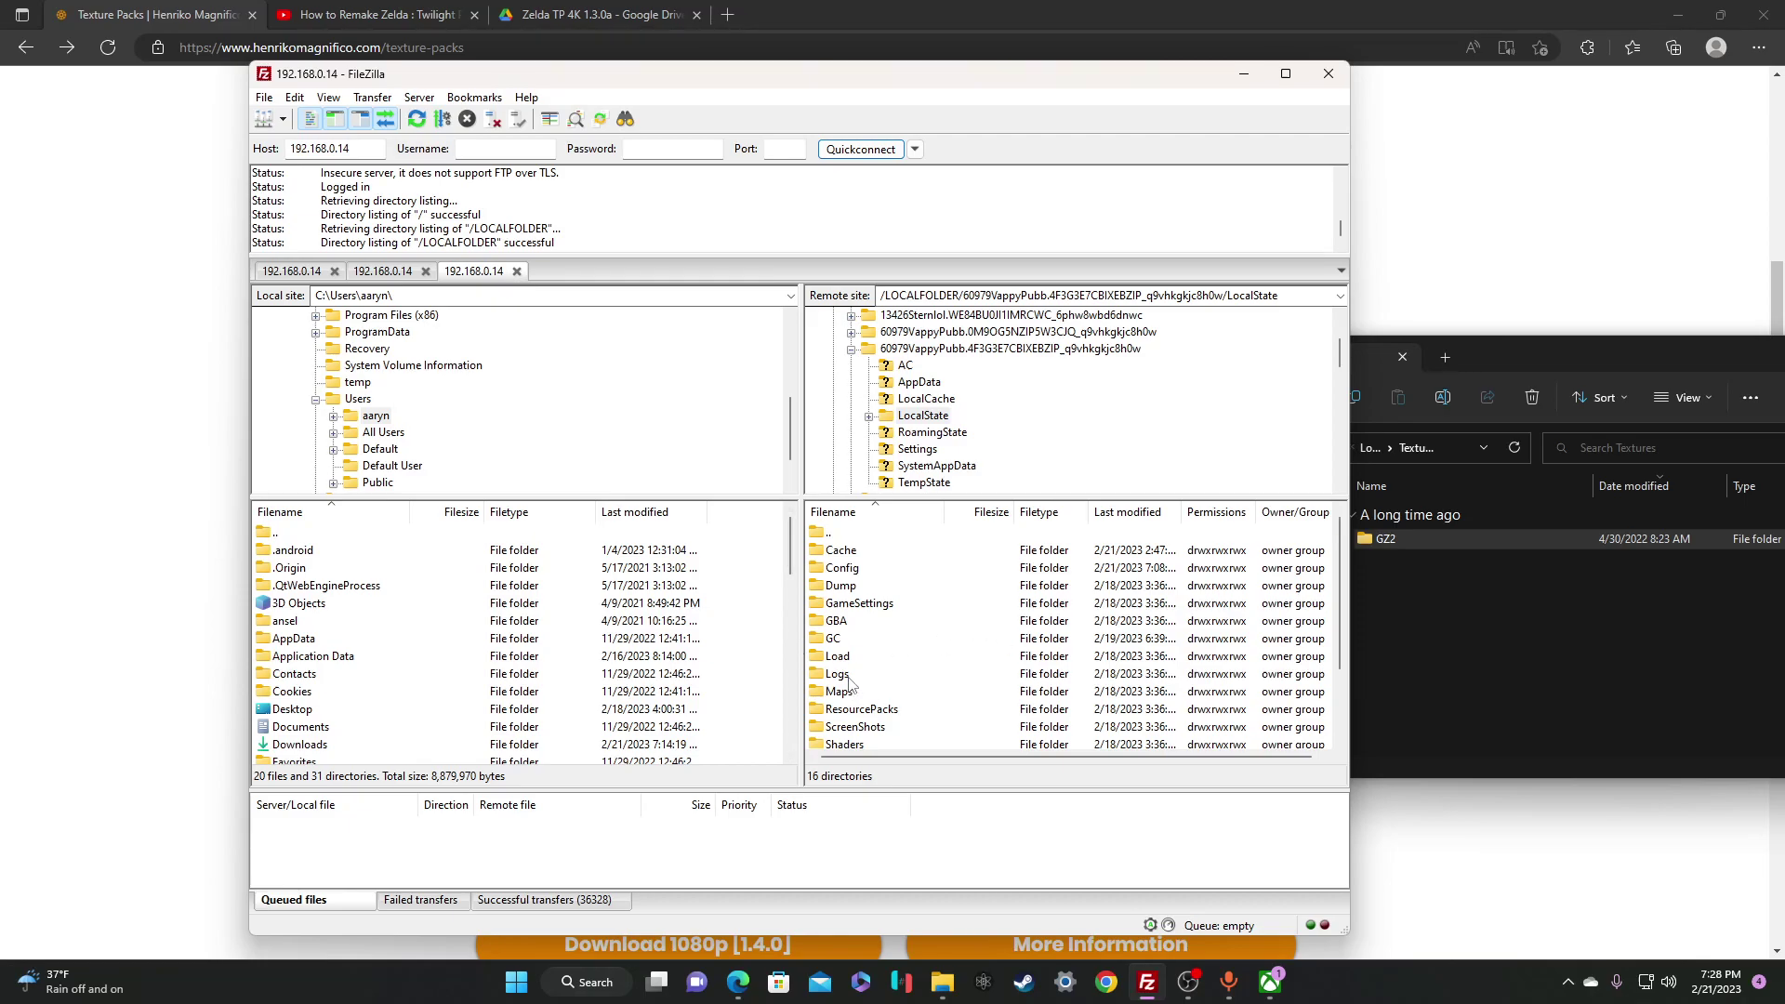
Show the local Load/Textures folder and open the remote LocalState Load/Textures folder beside it
click(1408, 555)
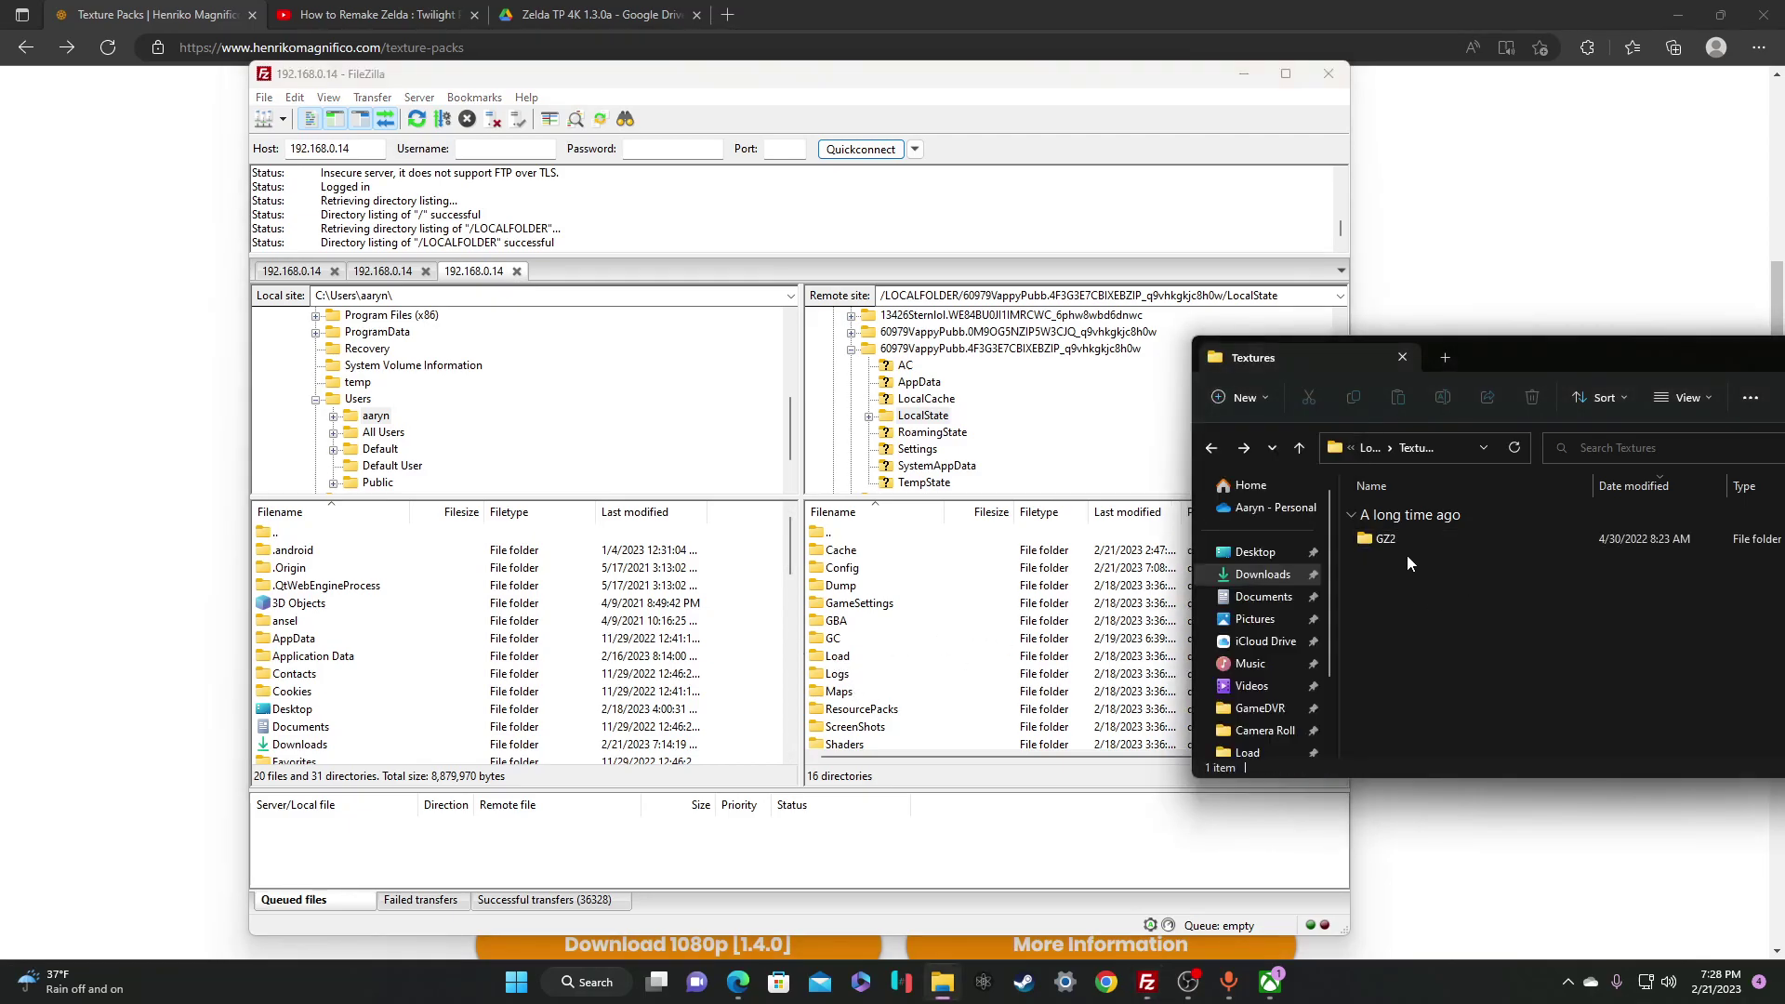
click(1211, 447)
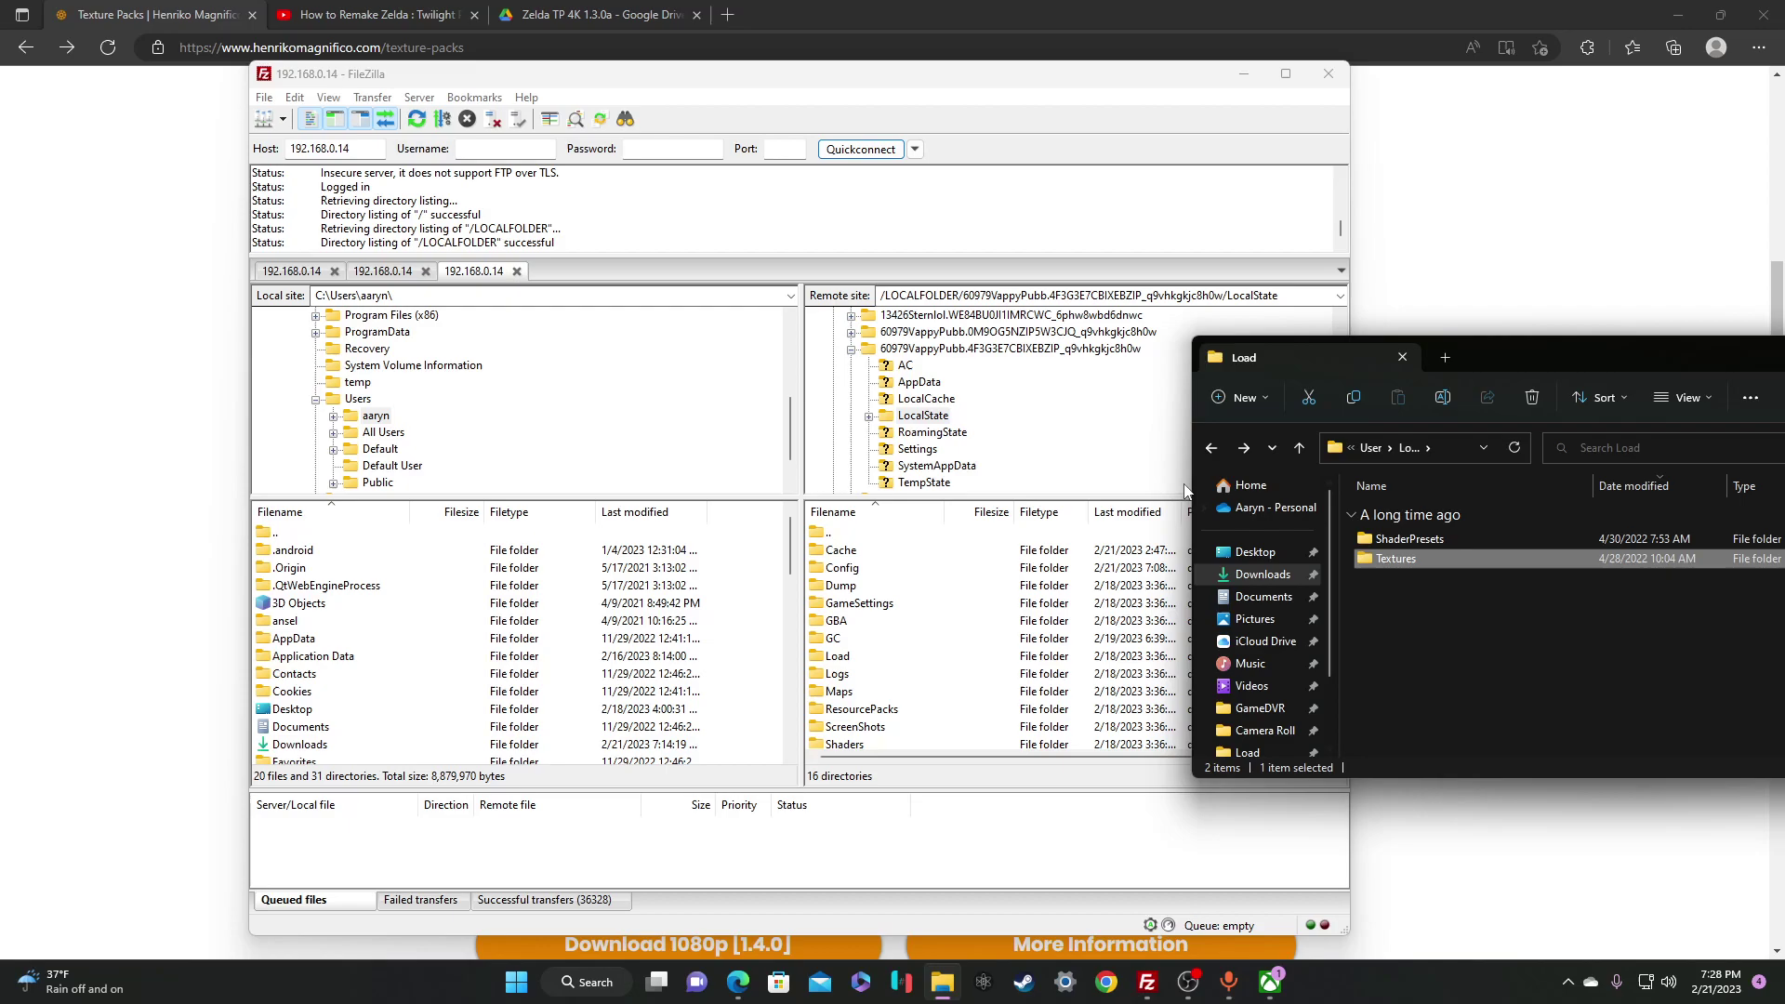
click(1211, 447)
double_click(1394, 708)
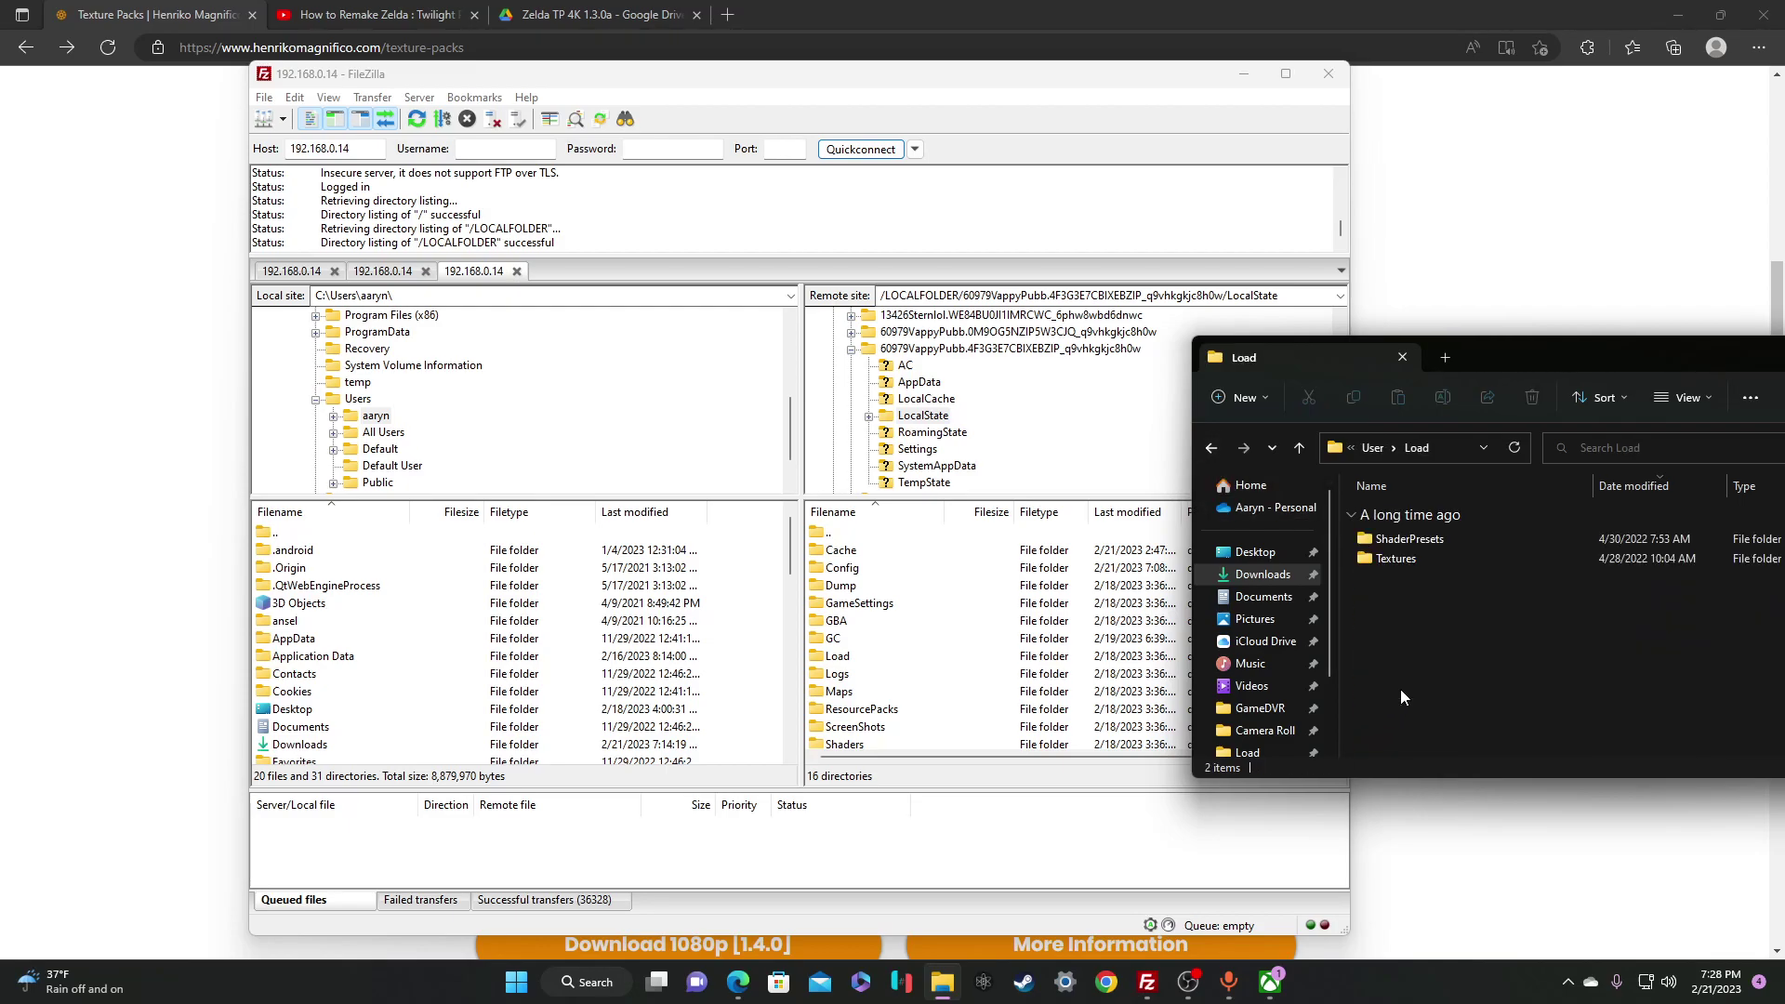
double_click(1424, 561)
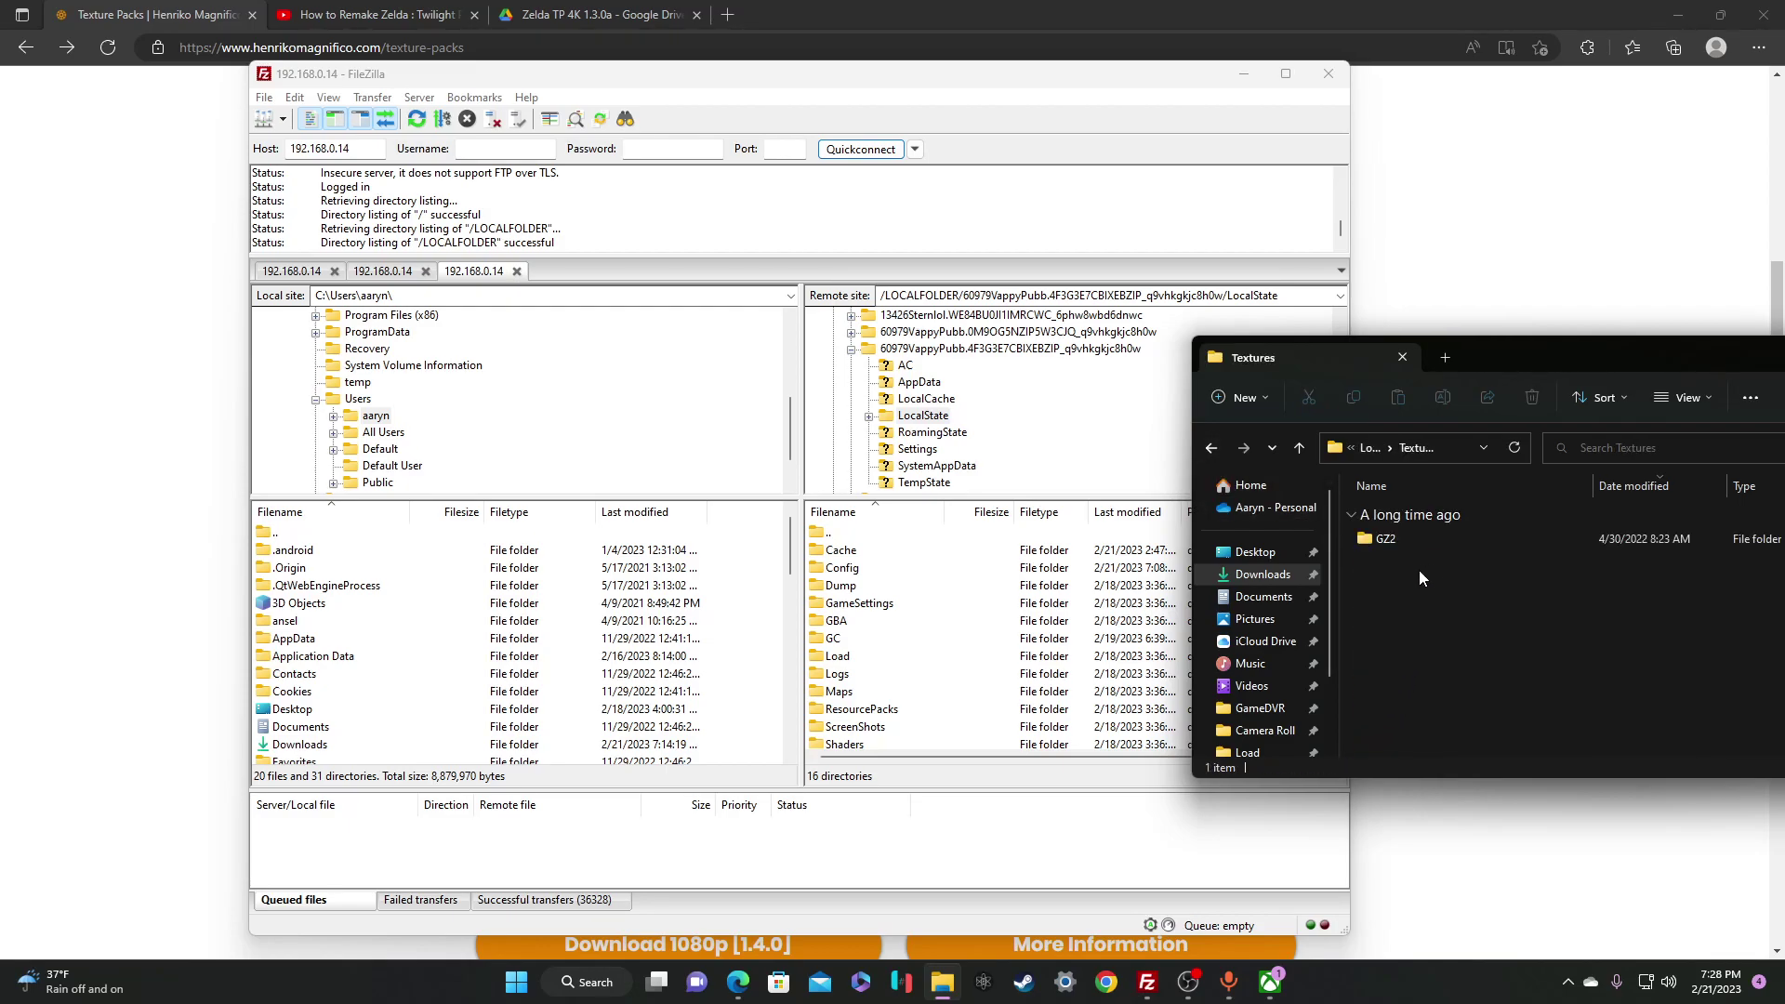
double_click(837, 655)
double_click(843, 586)
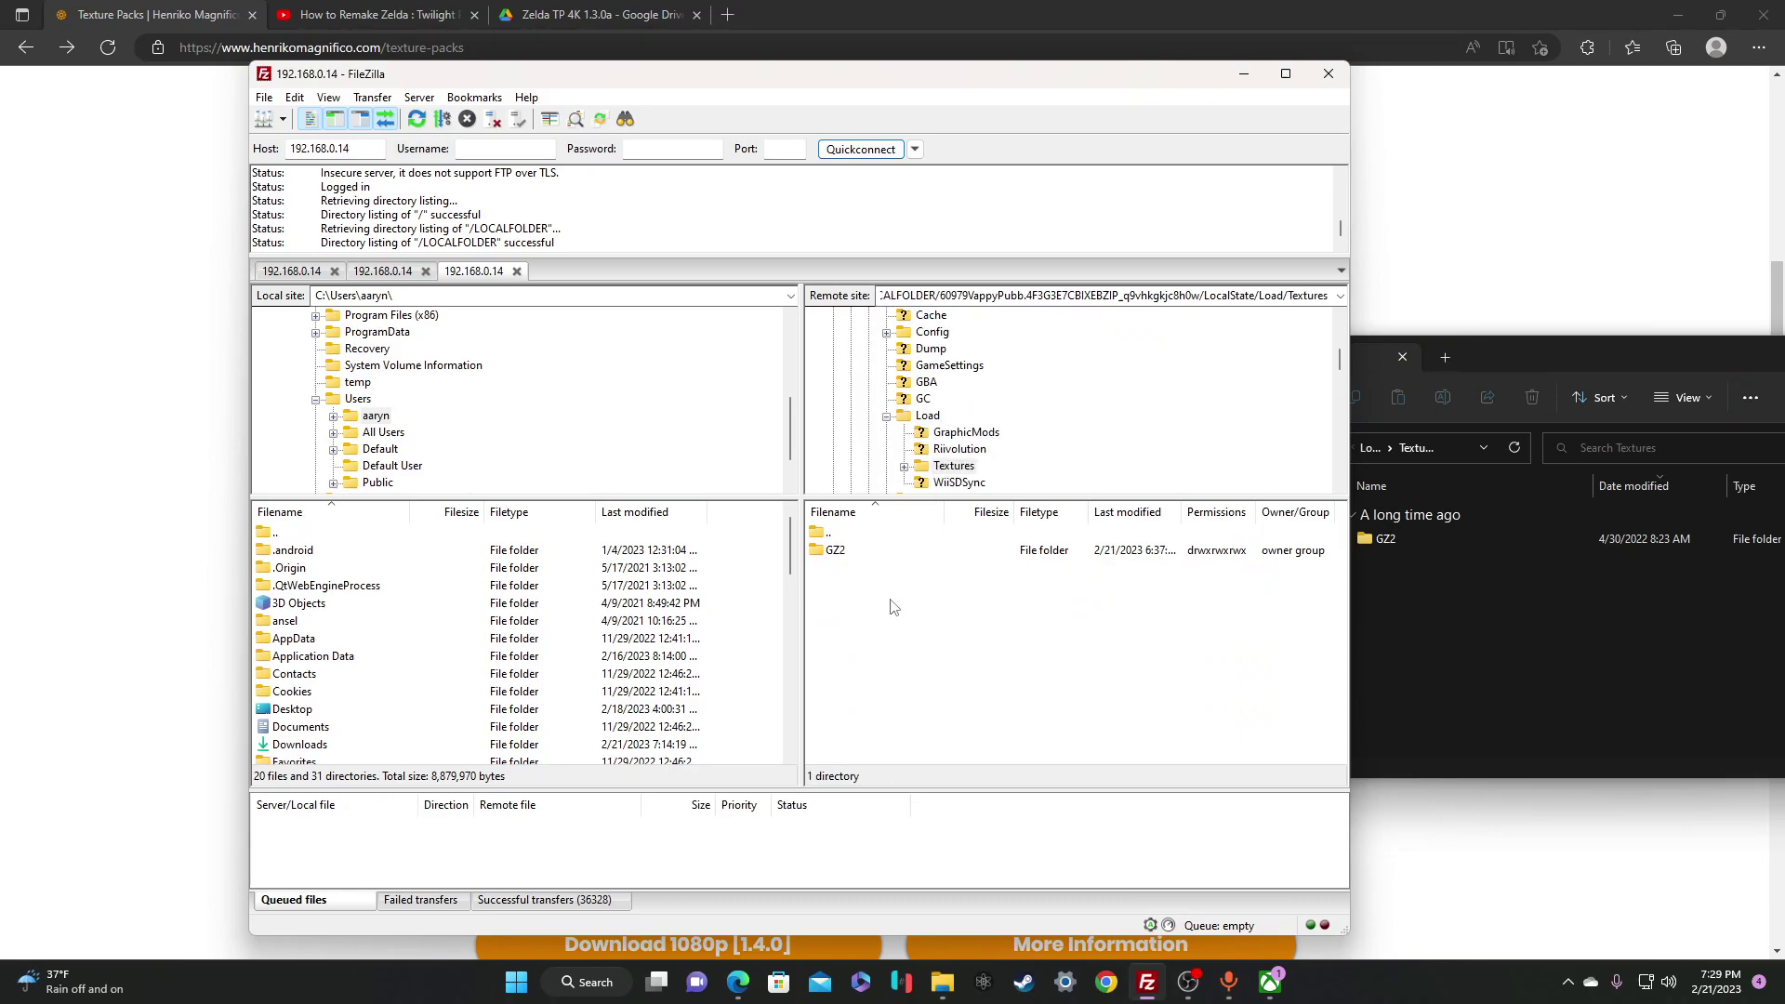
click(1402, 545)
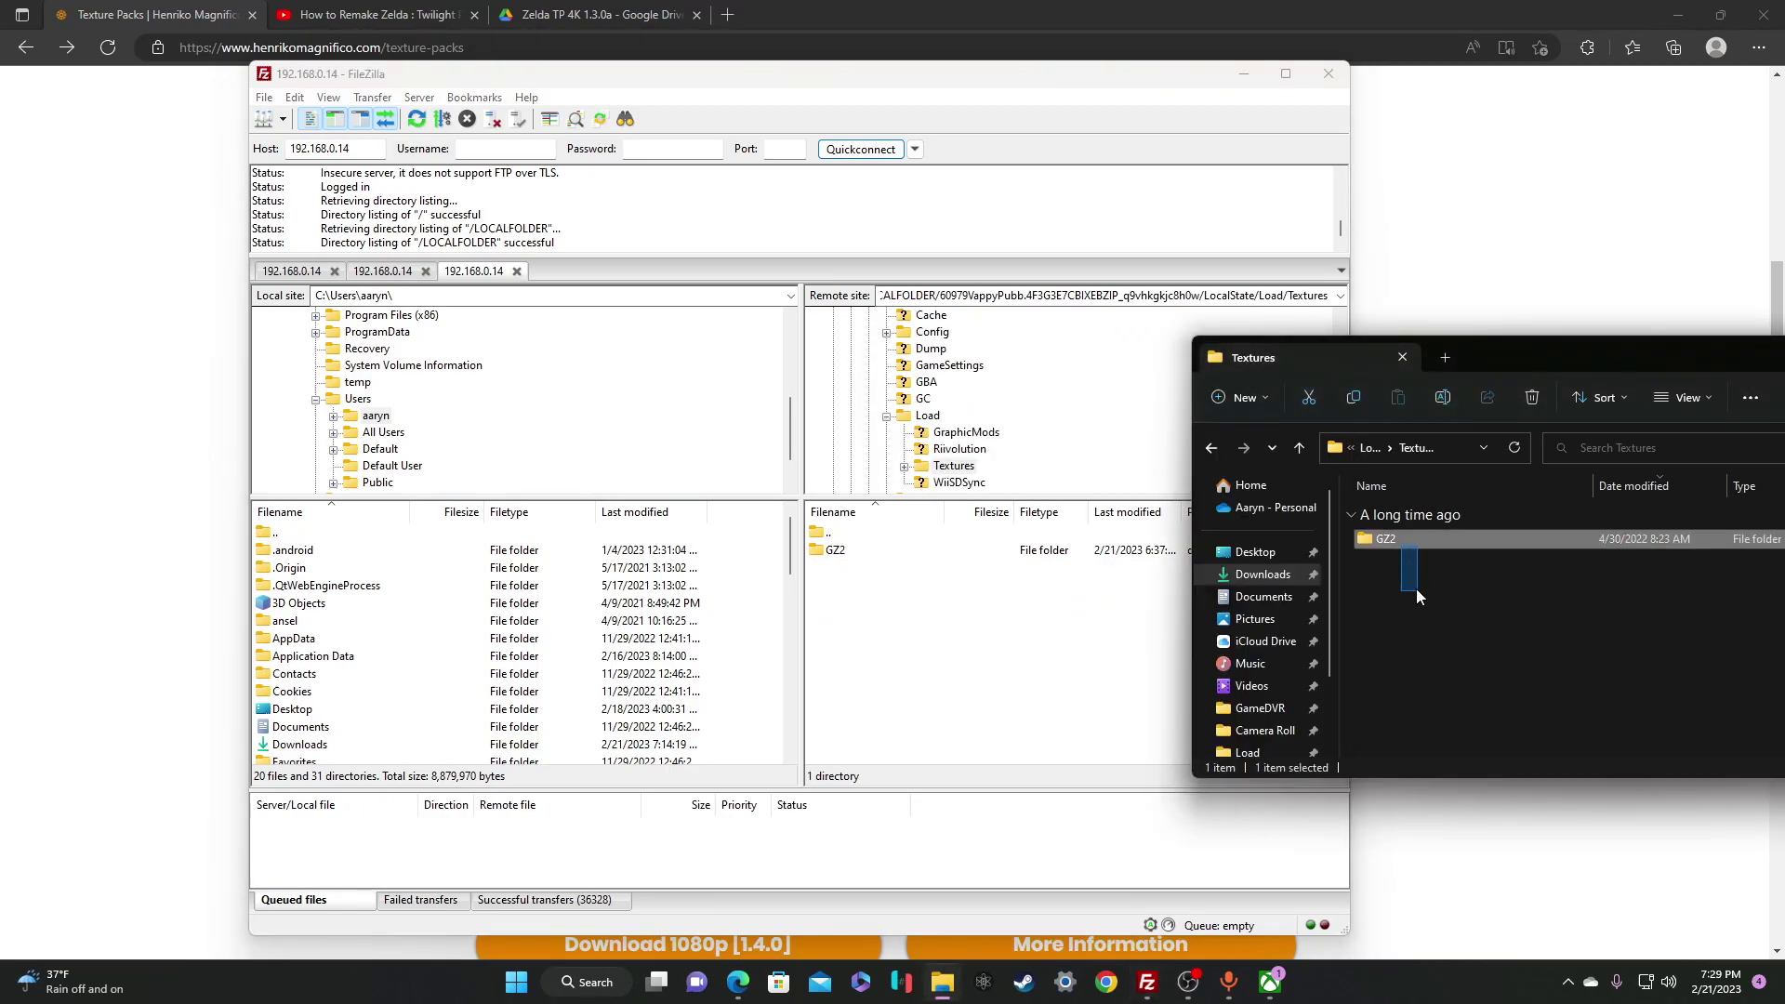
mouse_move(1400, 537)
mouse_down()
mouse_move(1071, 649)
mouse_move(829, 615)
mouse_up()
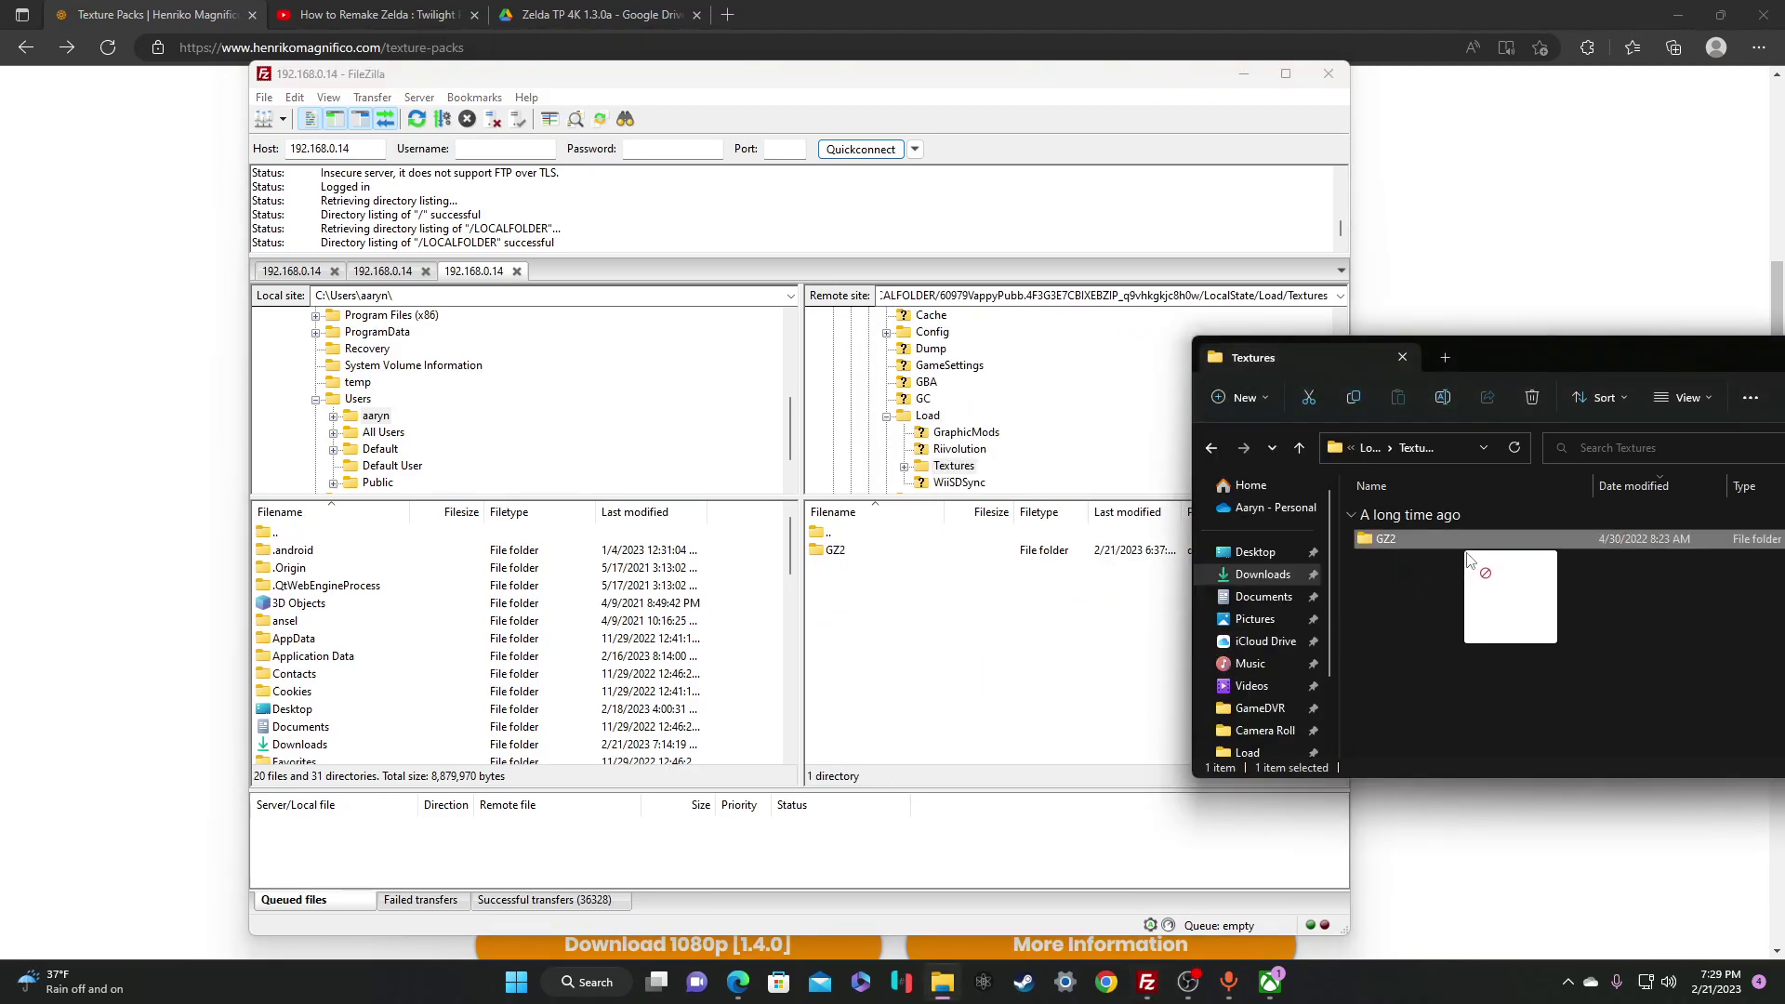
click(1034, 247)
click(1579, 353)
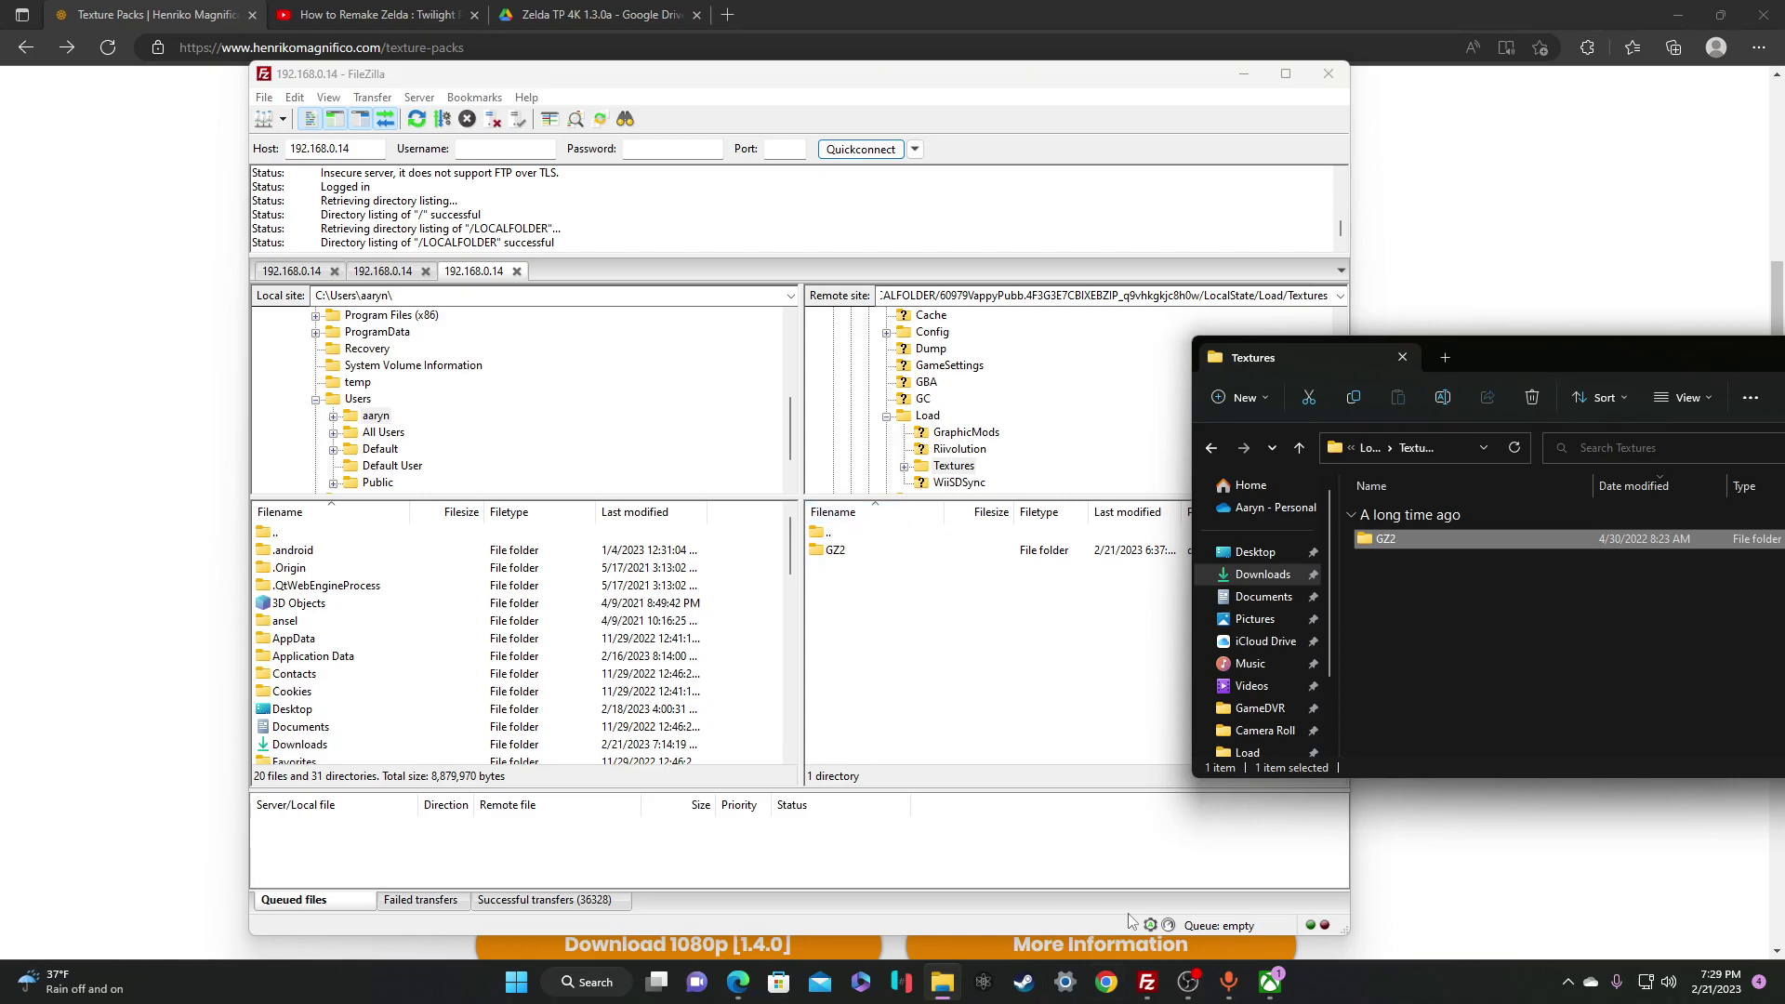
mouse_move(738, 984)
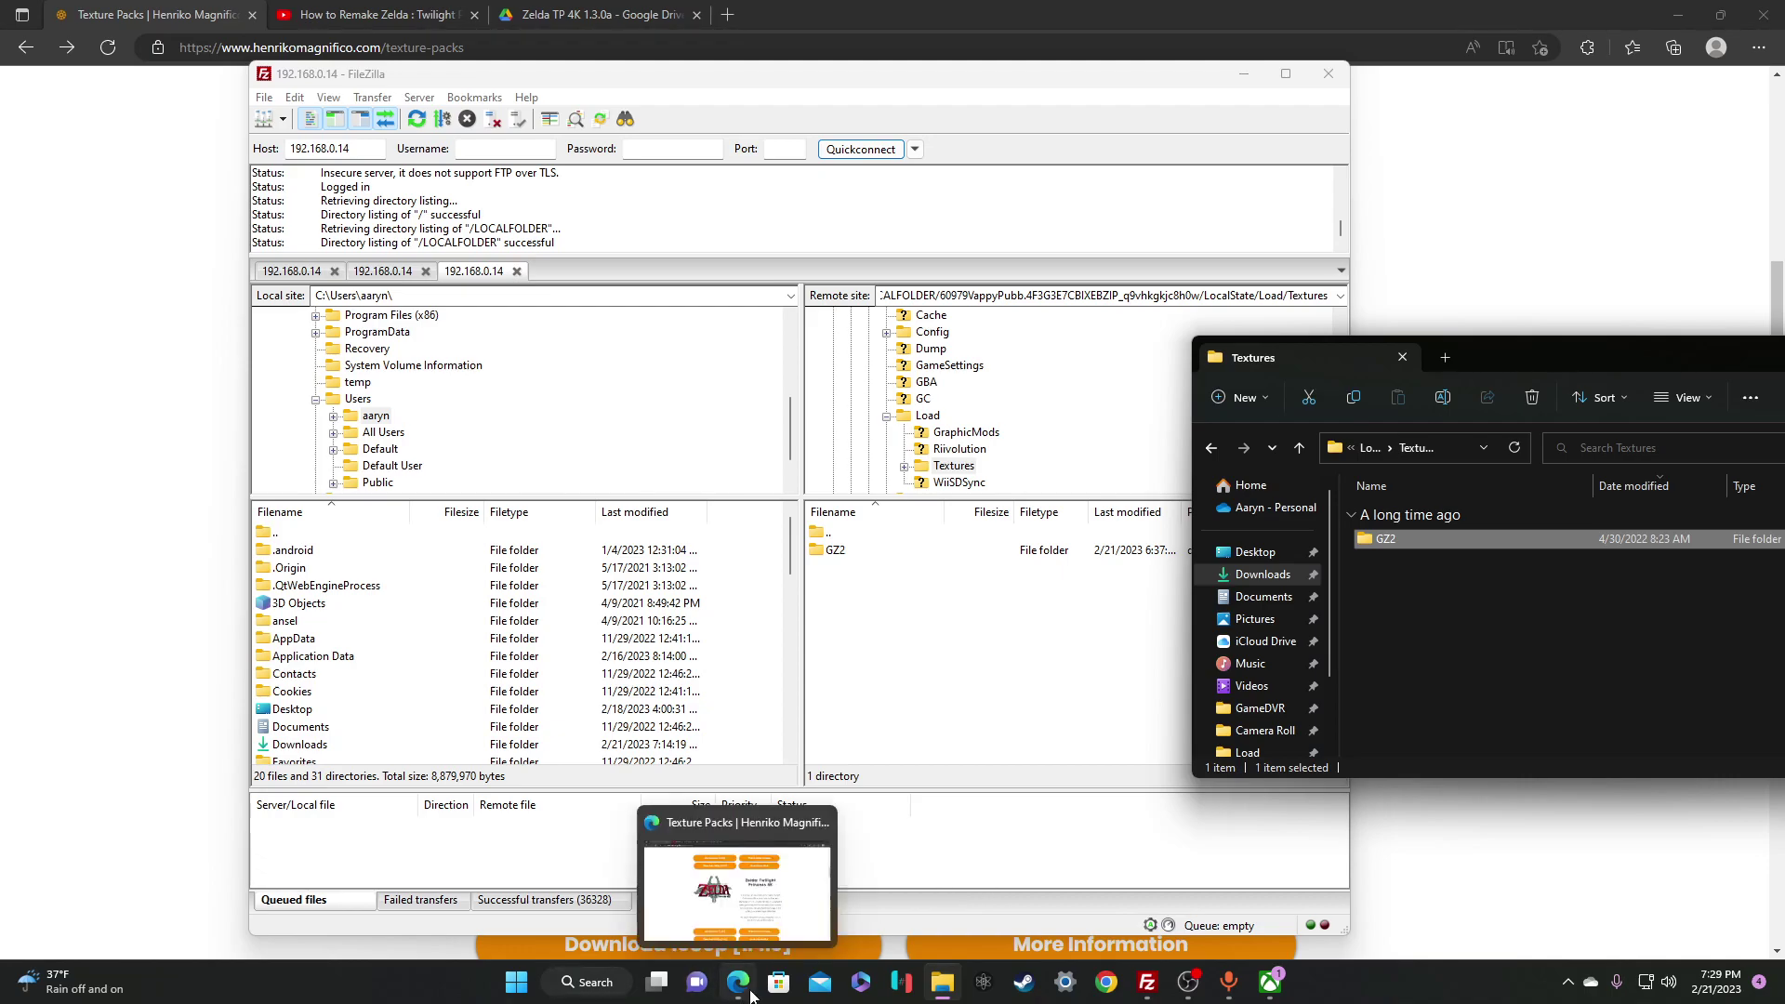
Open GFX.ini from the Downloads folder in Notepad and scroll through its graphics settings
click(950, 984)
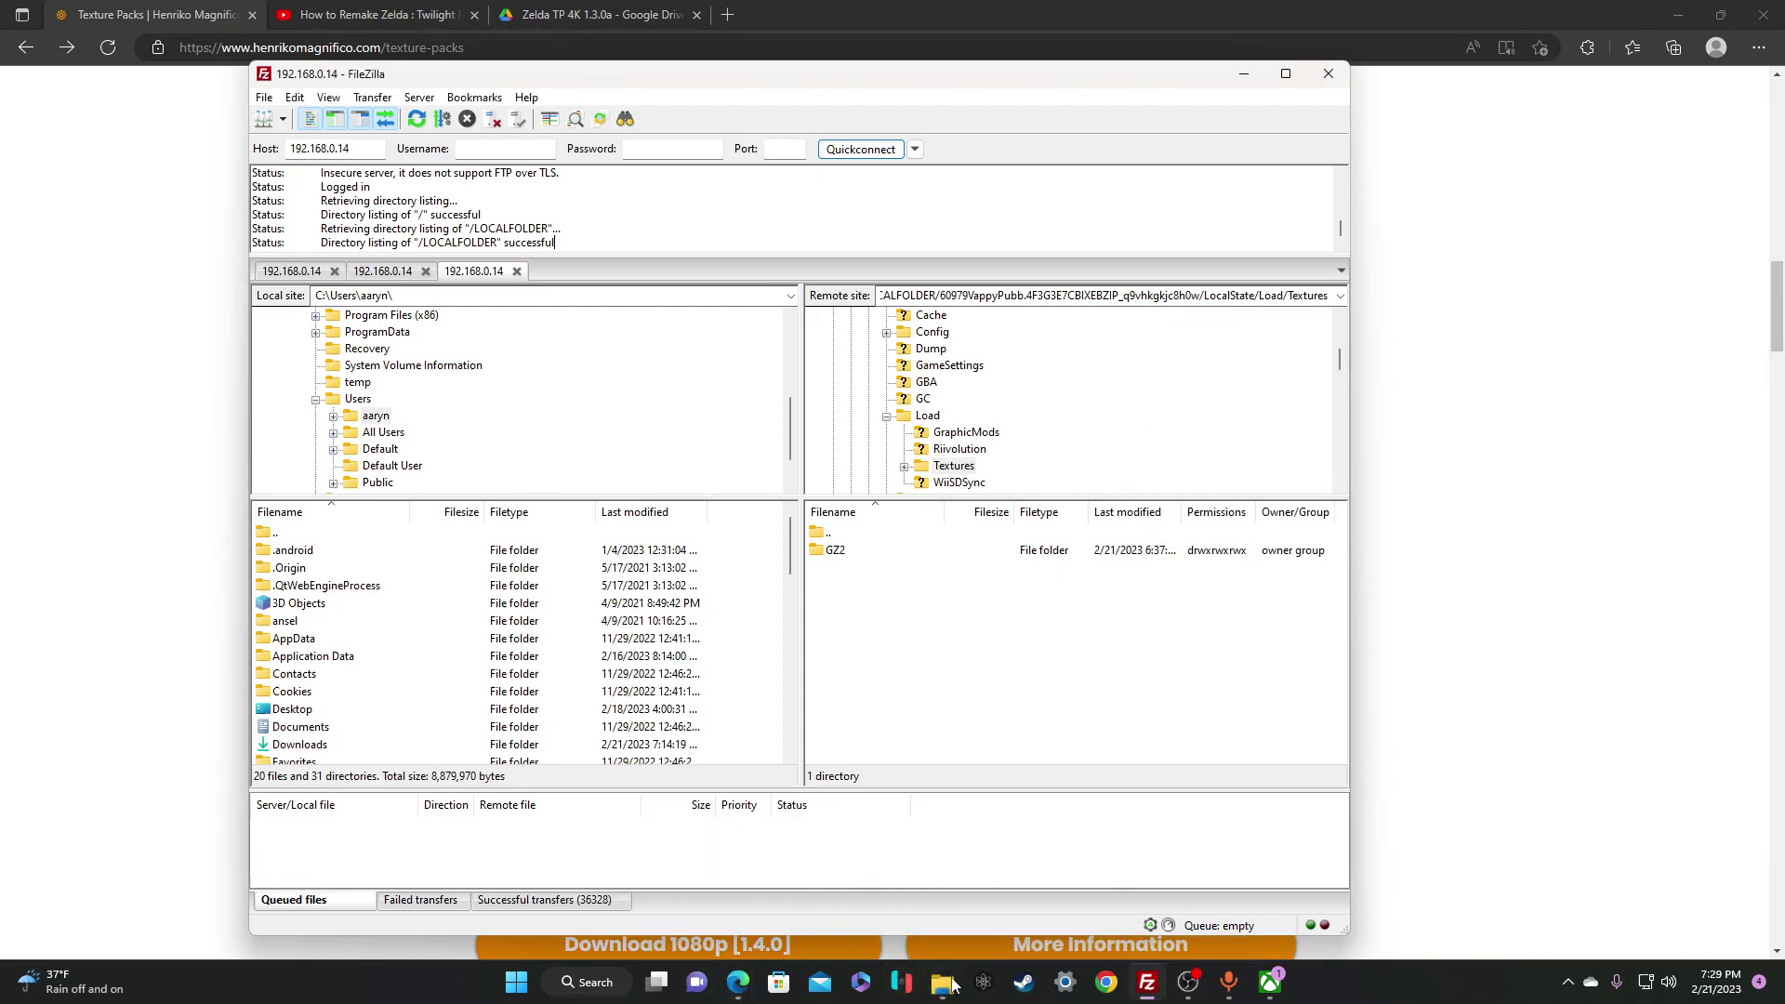
click(950, 984)
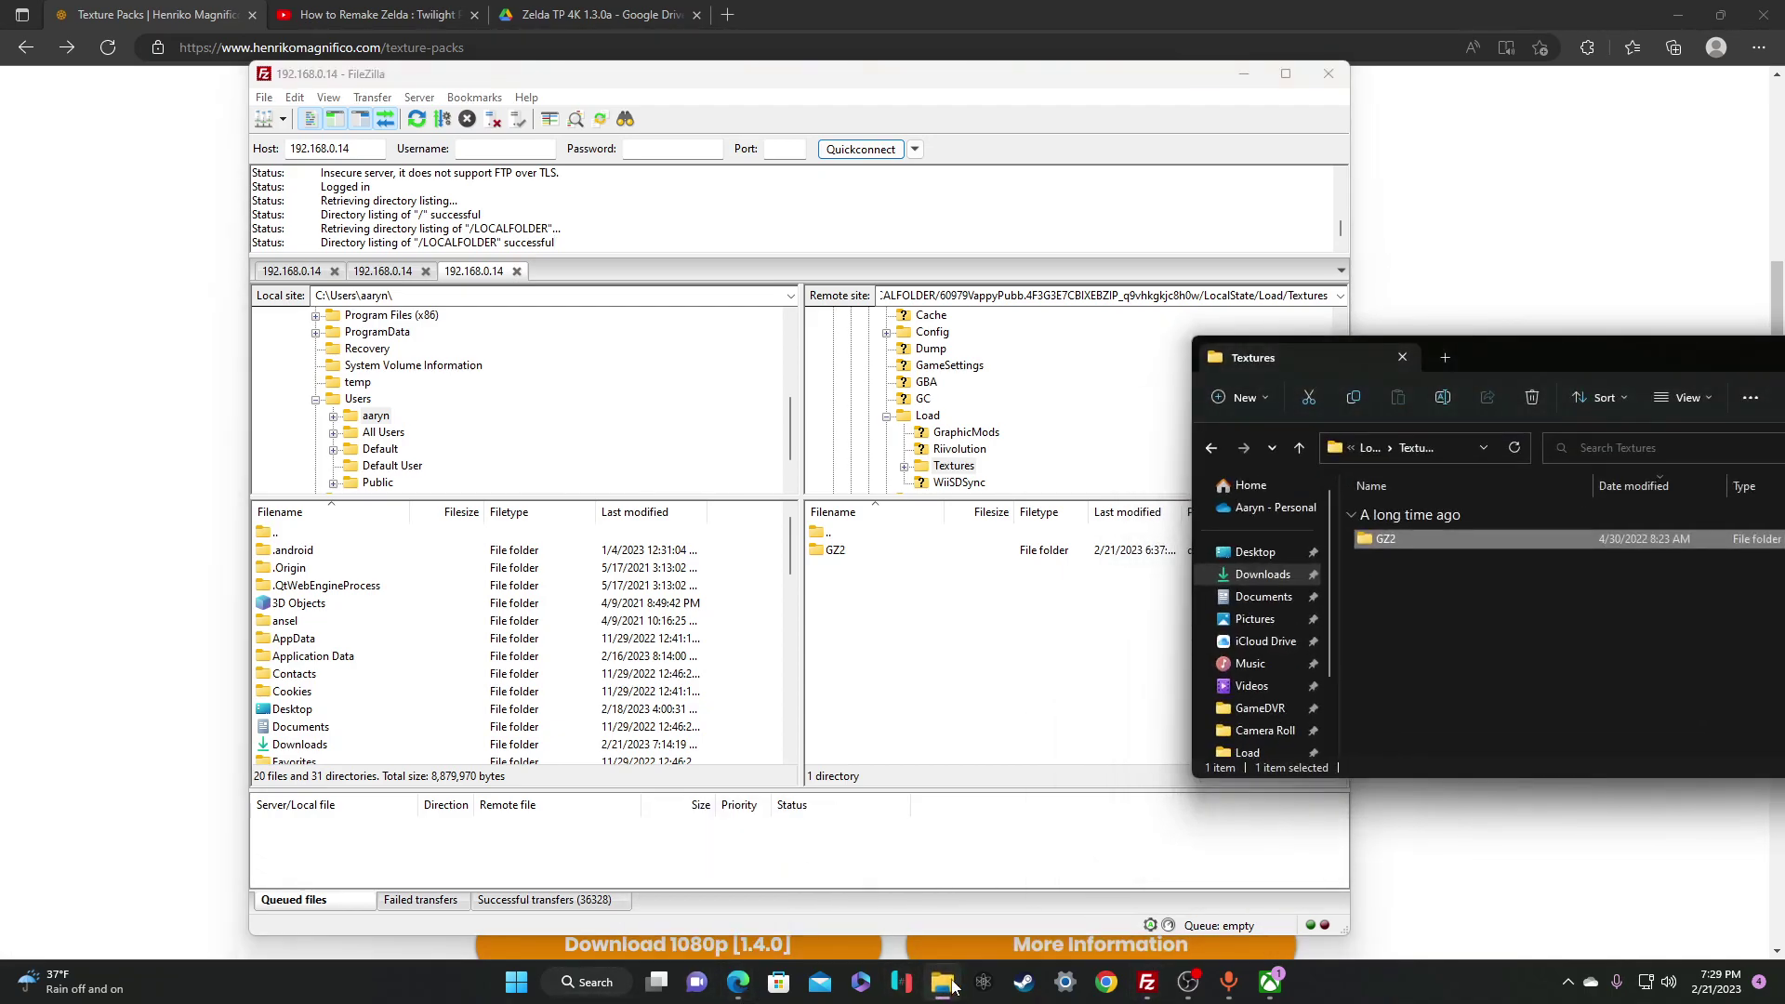
click(1265, 576)
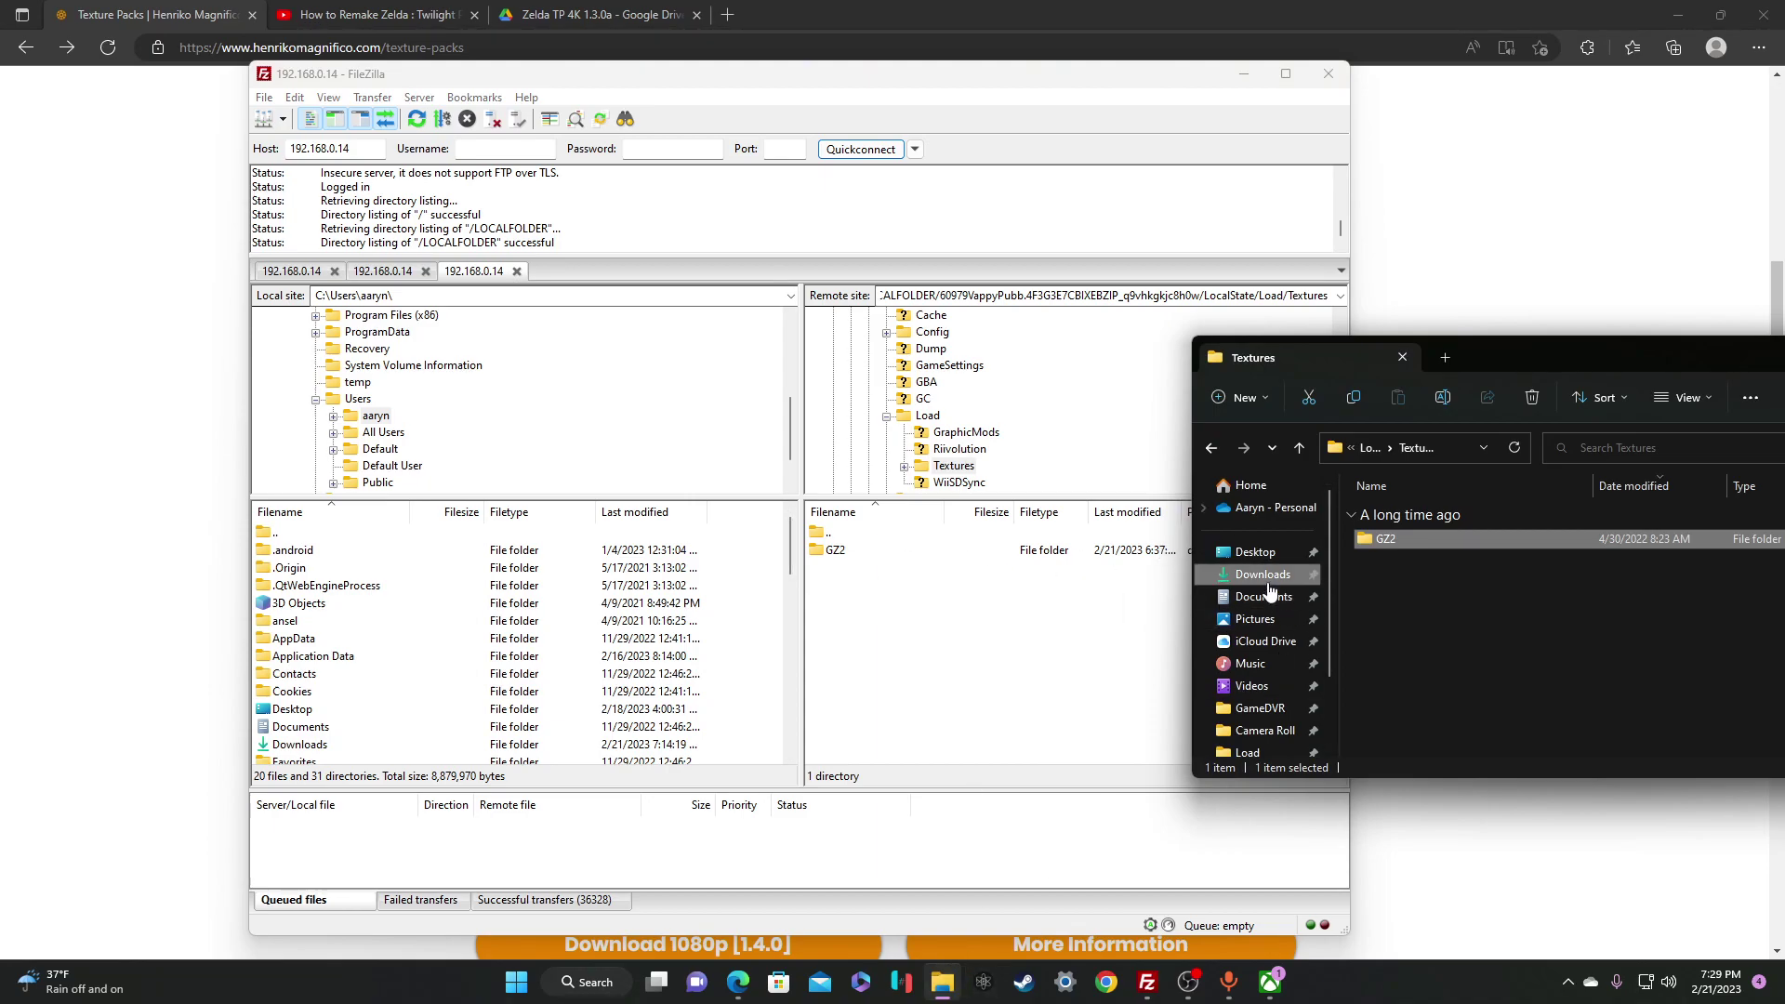
right_click(1451, 557)
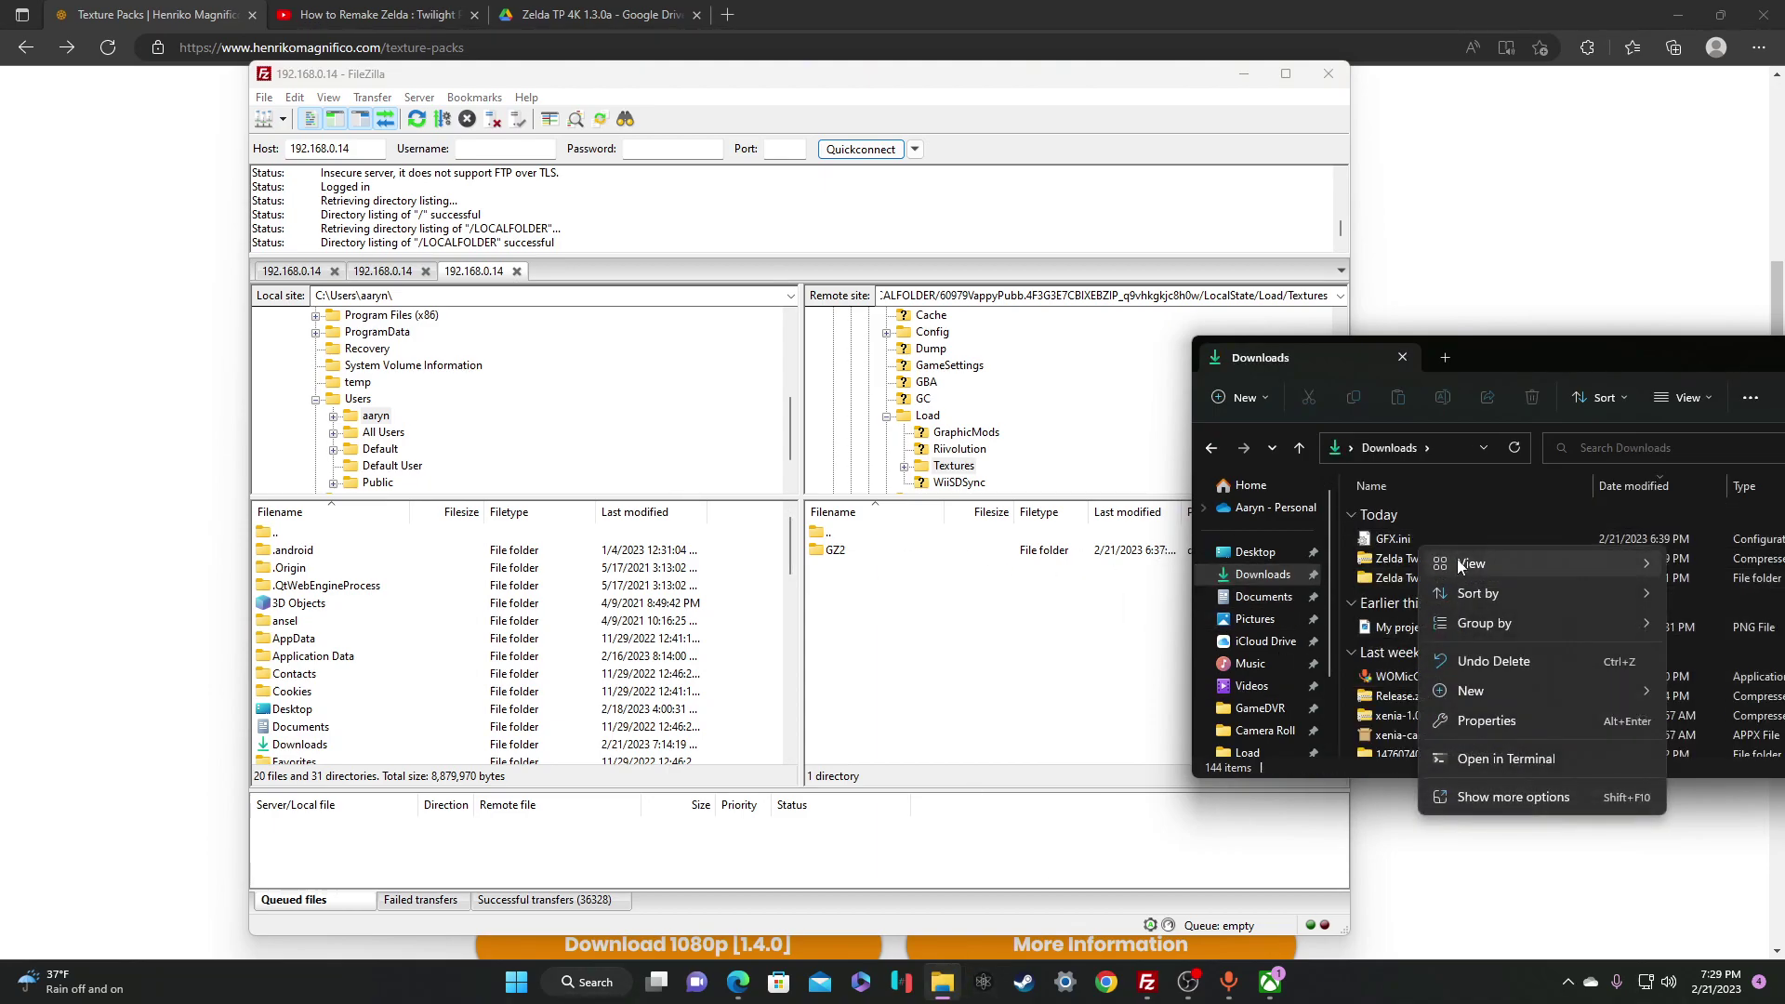
double_click(1393, 538)
scroll(369, 355, down, 2)
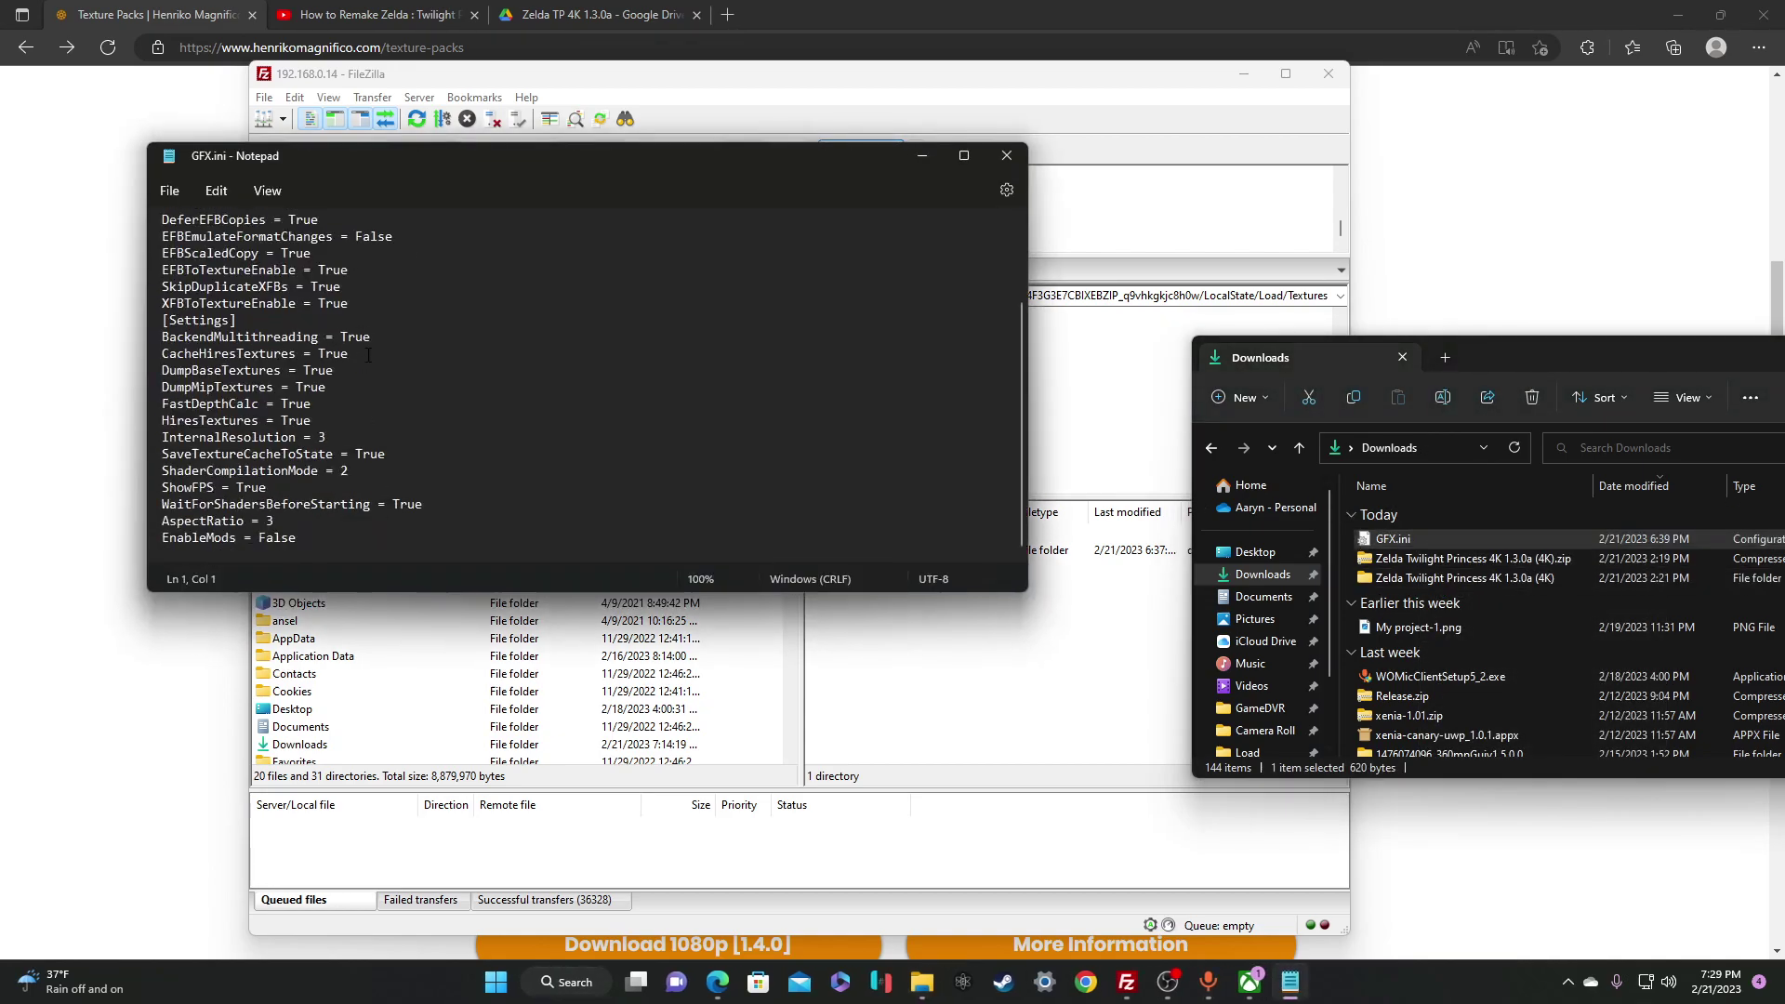
scroll(387, 410, up, 2)
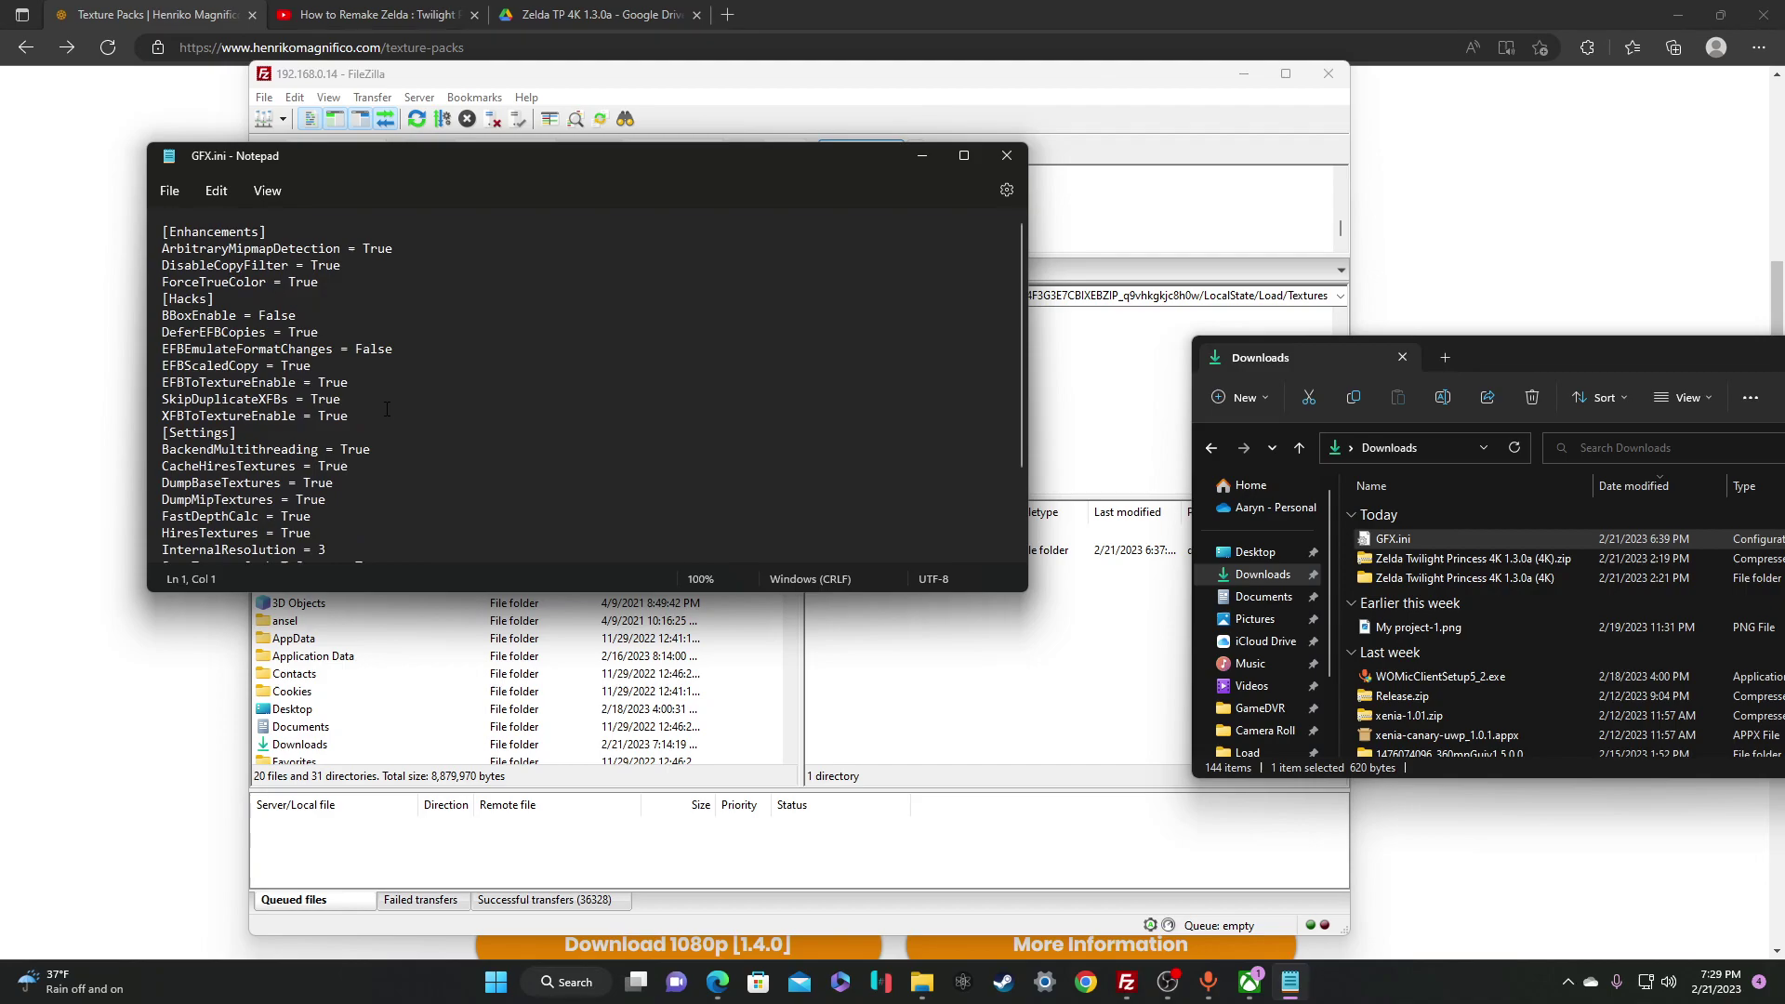
scroll(387, 410, down, 2)
scroll(387, 410, up, 2)
Close Notepad and open the remote LOCALFOLDER > 60979VappyPubb… > LocalState > Config folder
click(1008, 157)
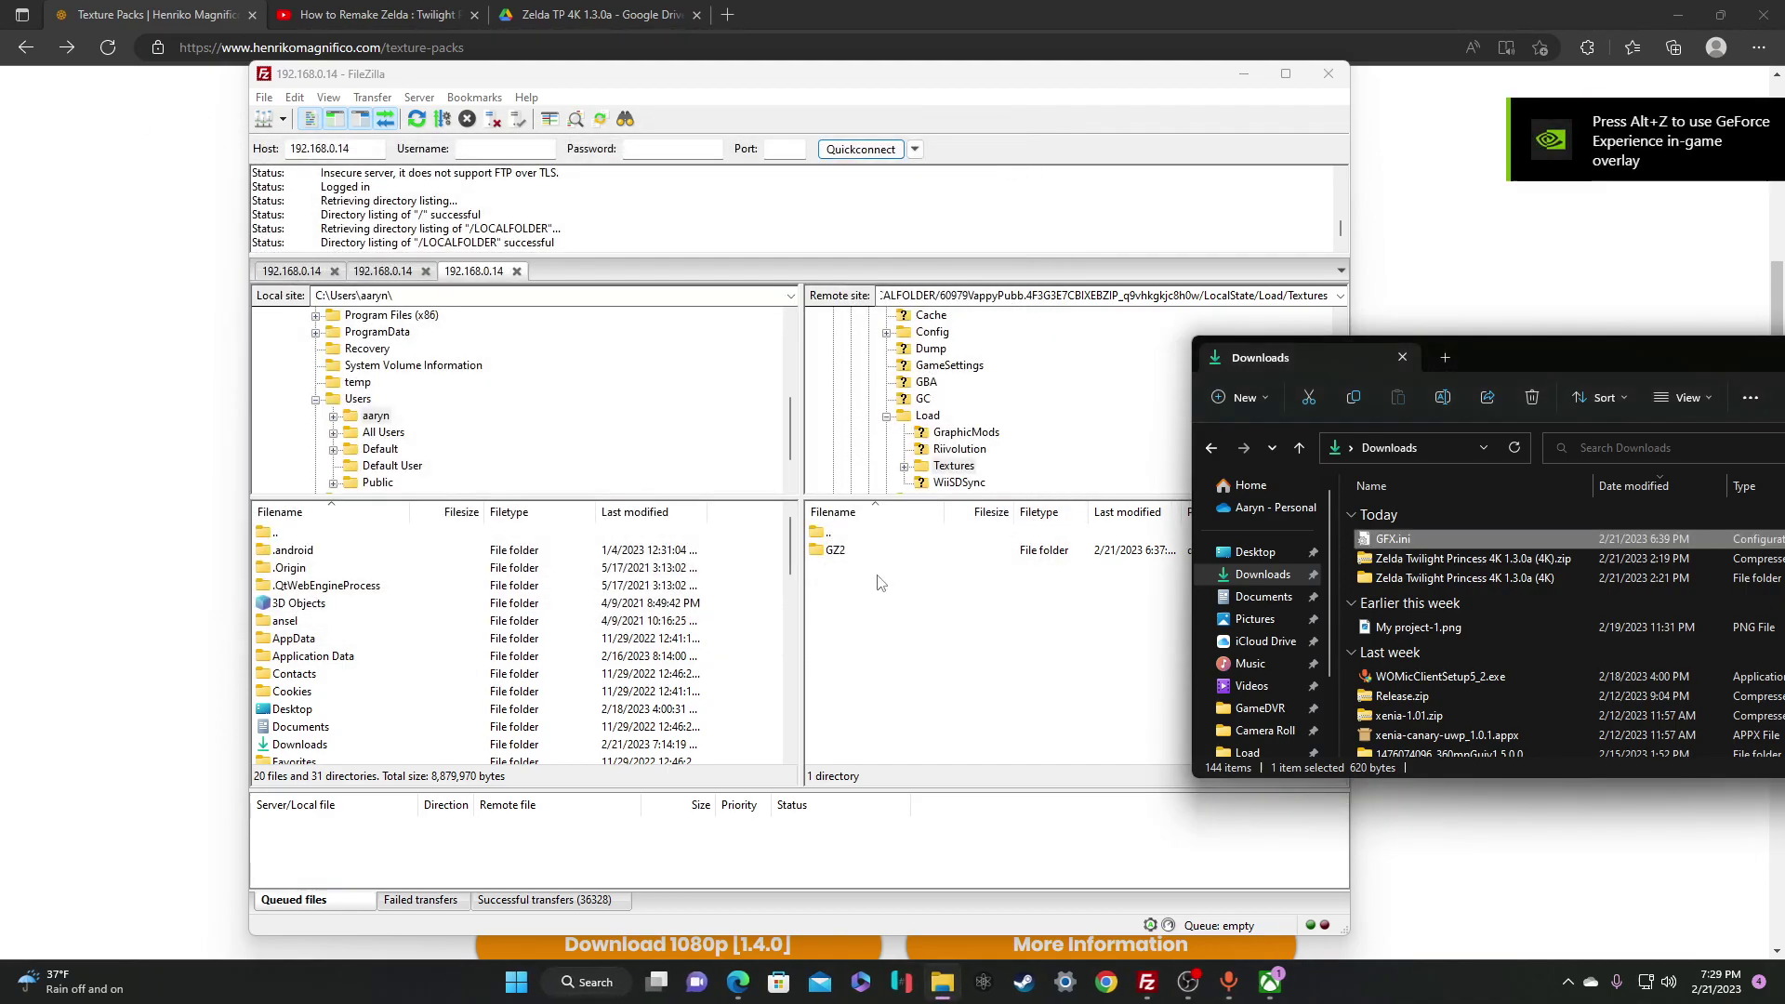
scroll(883, 389, up, 5)
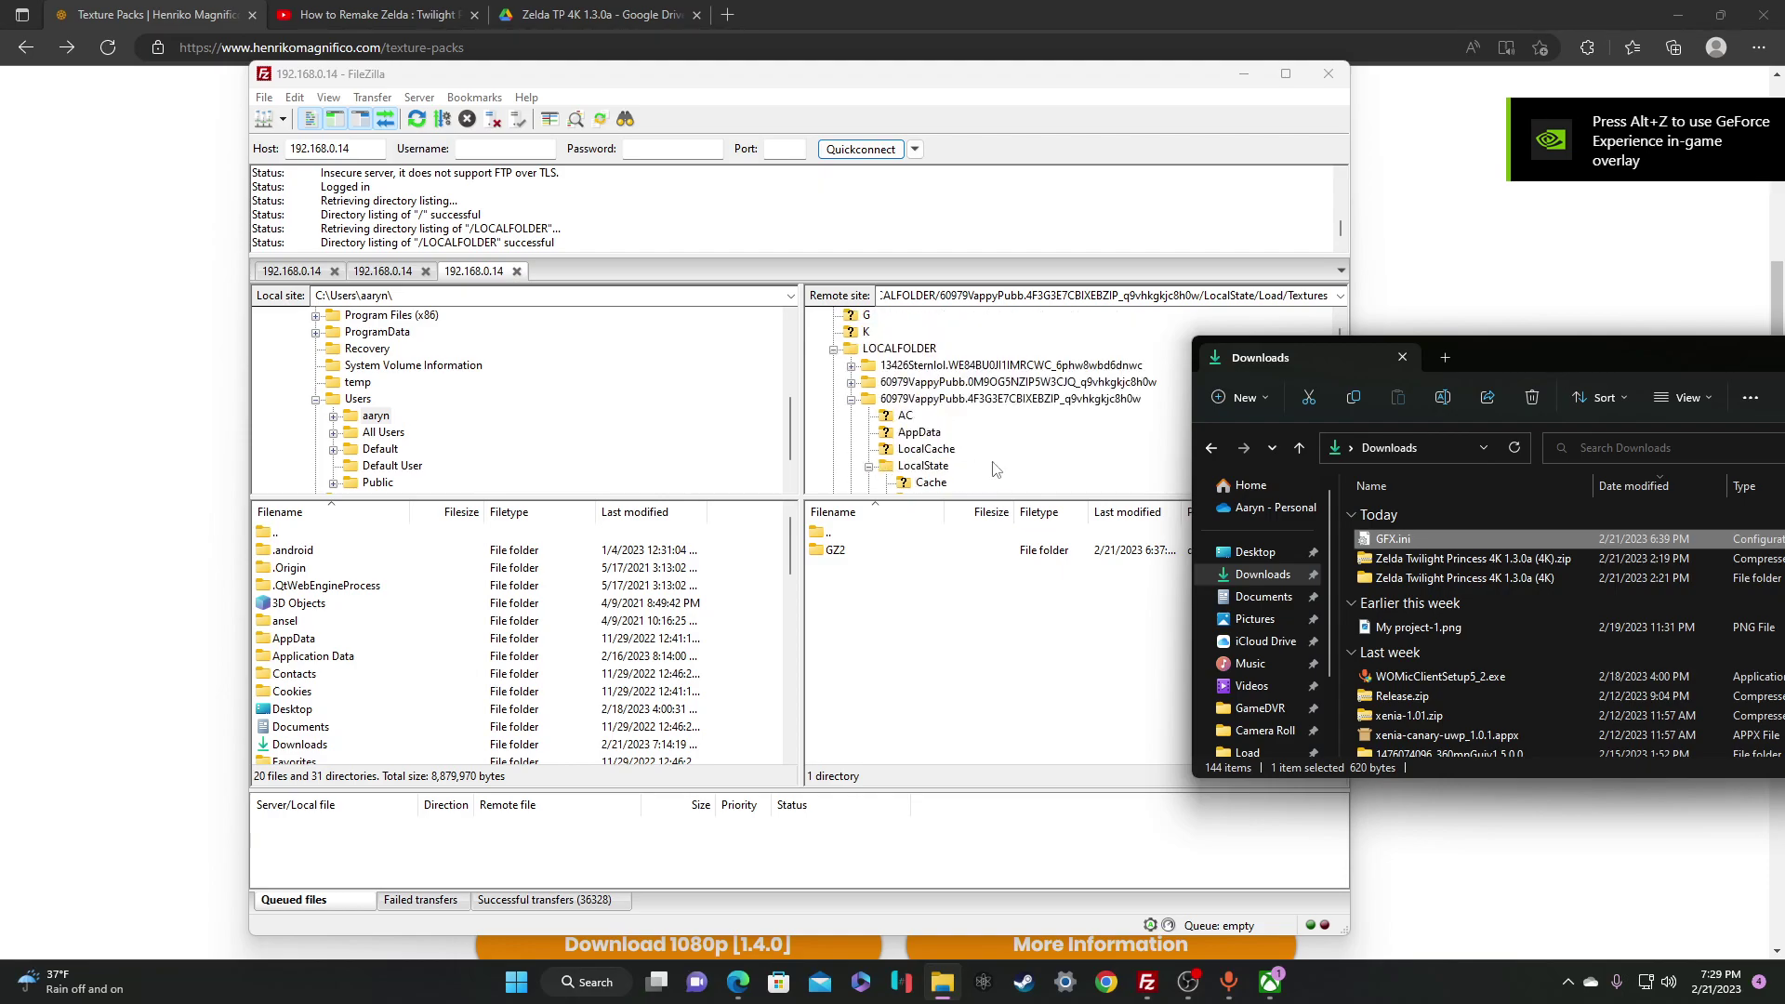
click(871, 351)
double_click(872, 587)
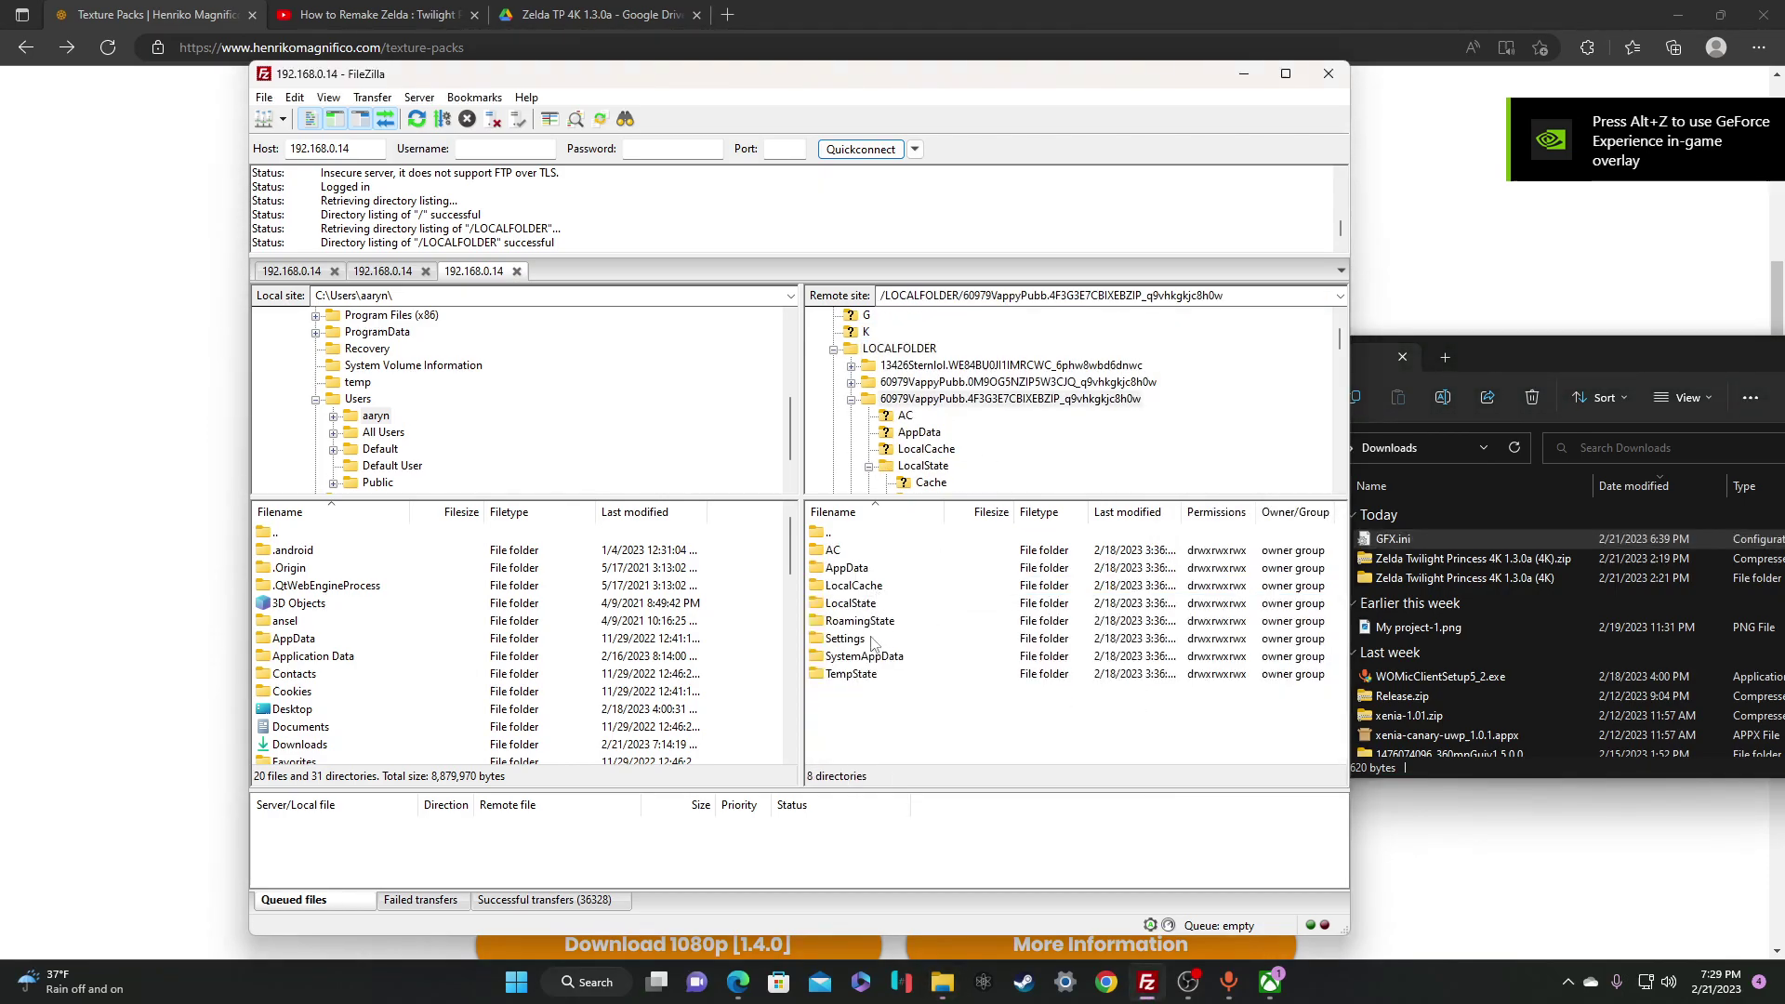
double_click(849, 603)
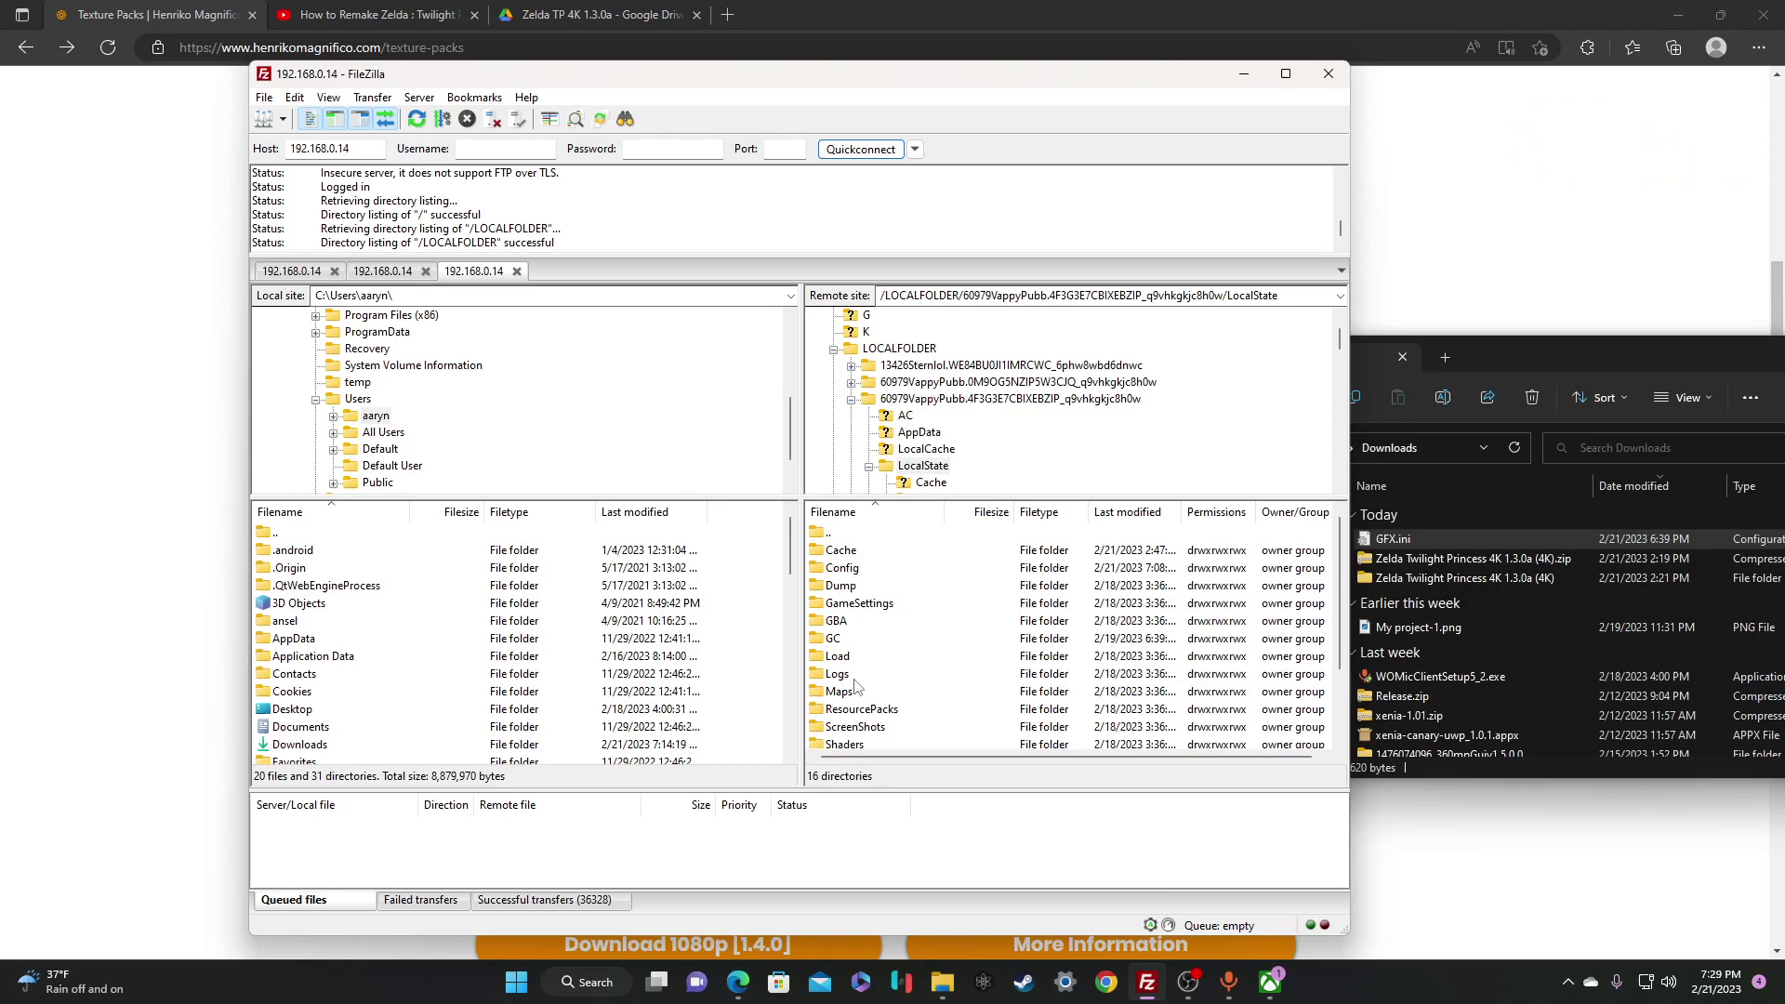
double_click(853, 569)
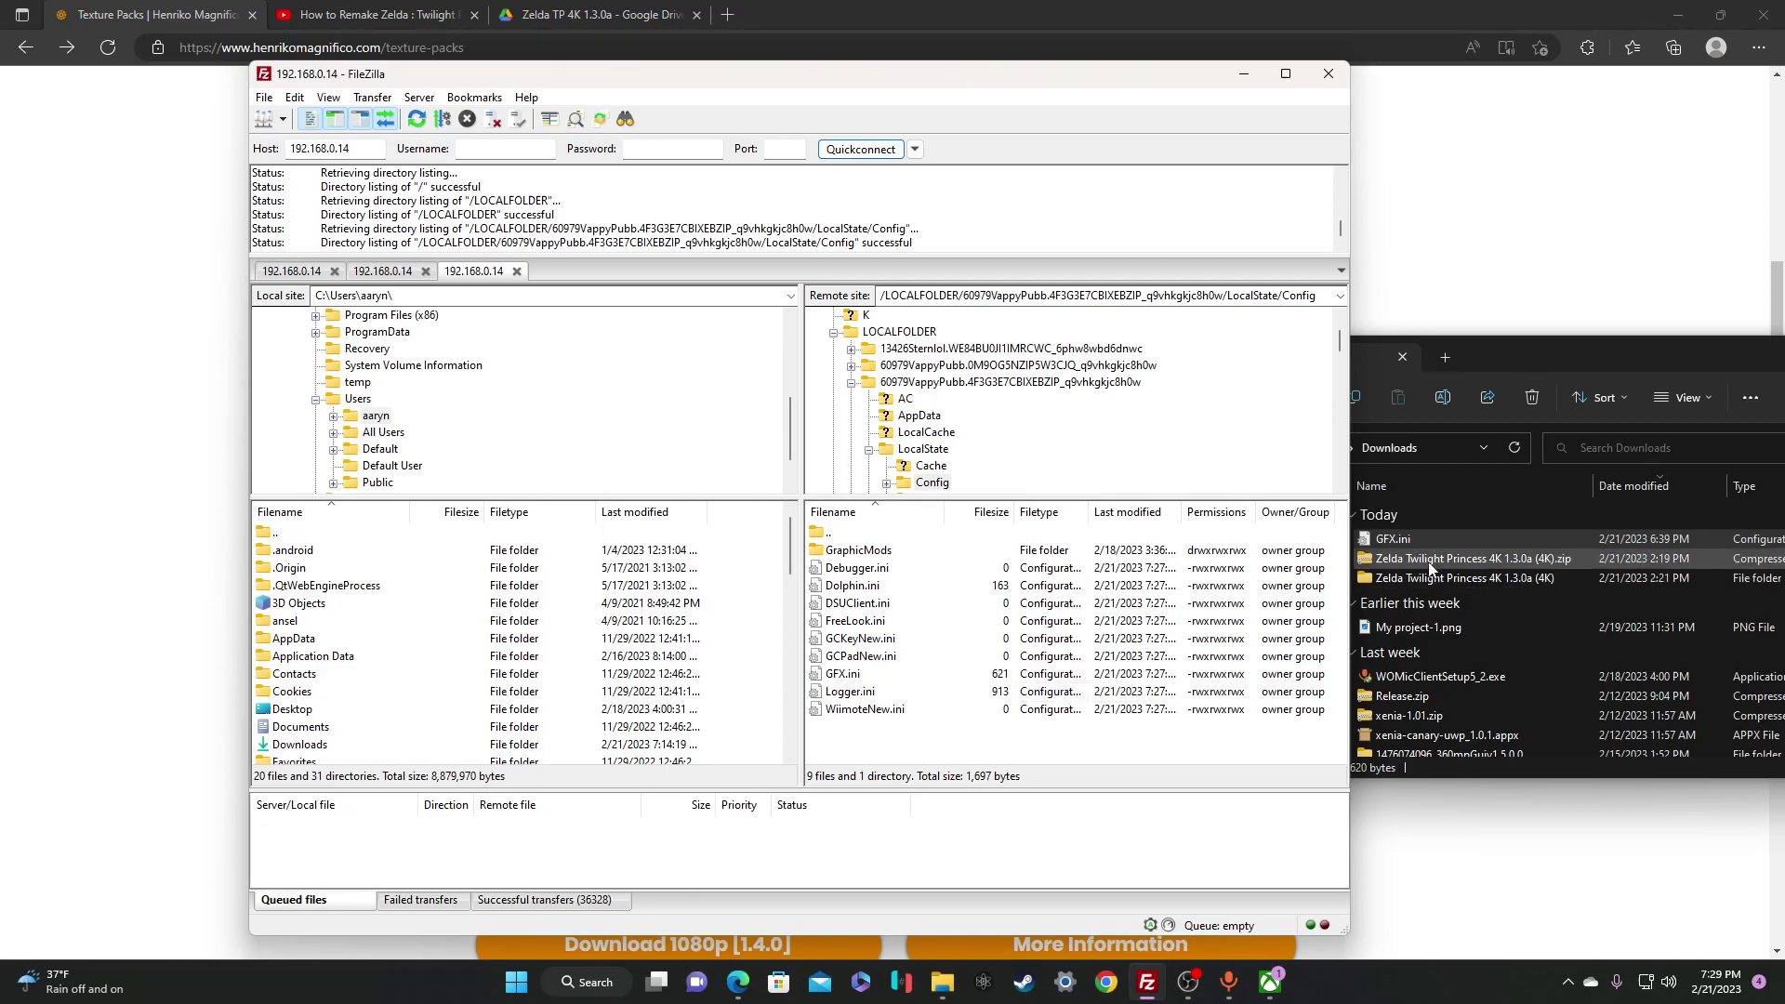
Upload GFX.ini into the remote Config folder, then close the Downloads window
mouse_move(1392, 539)
mouse_down()
mouse_move(1051, 656)
mouse_move(831, 656)
mouse_move(1562, 622)
mouse_move(1474, 541)
mouse_up()
drag(1518, 369, 1386, 357)
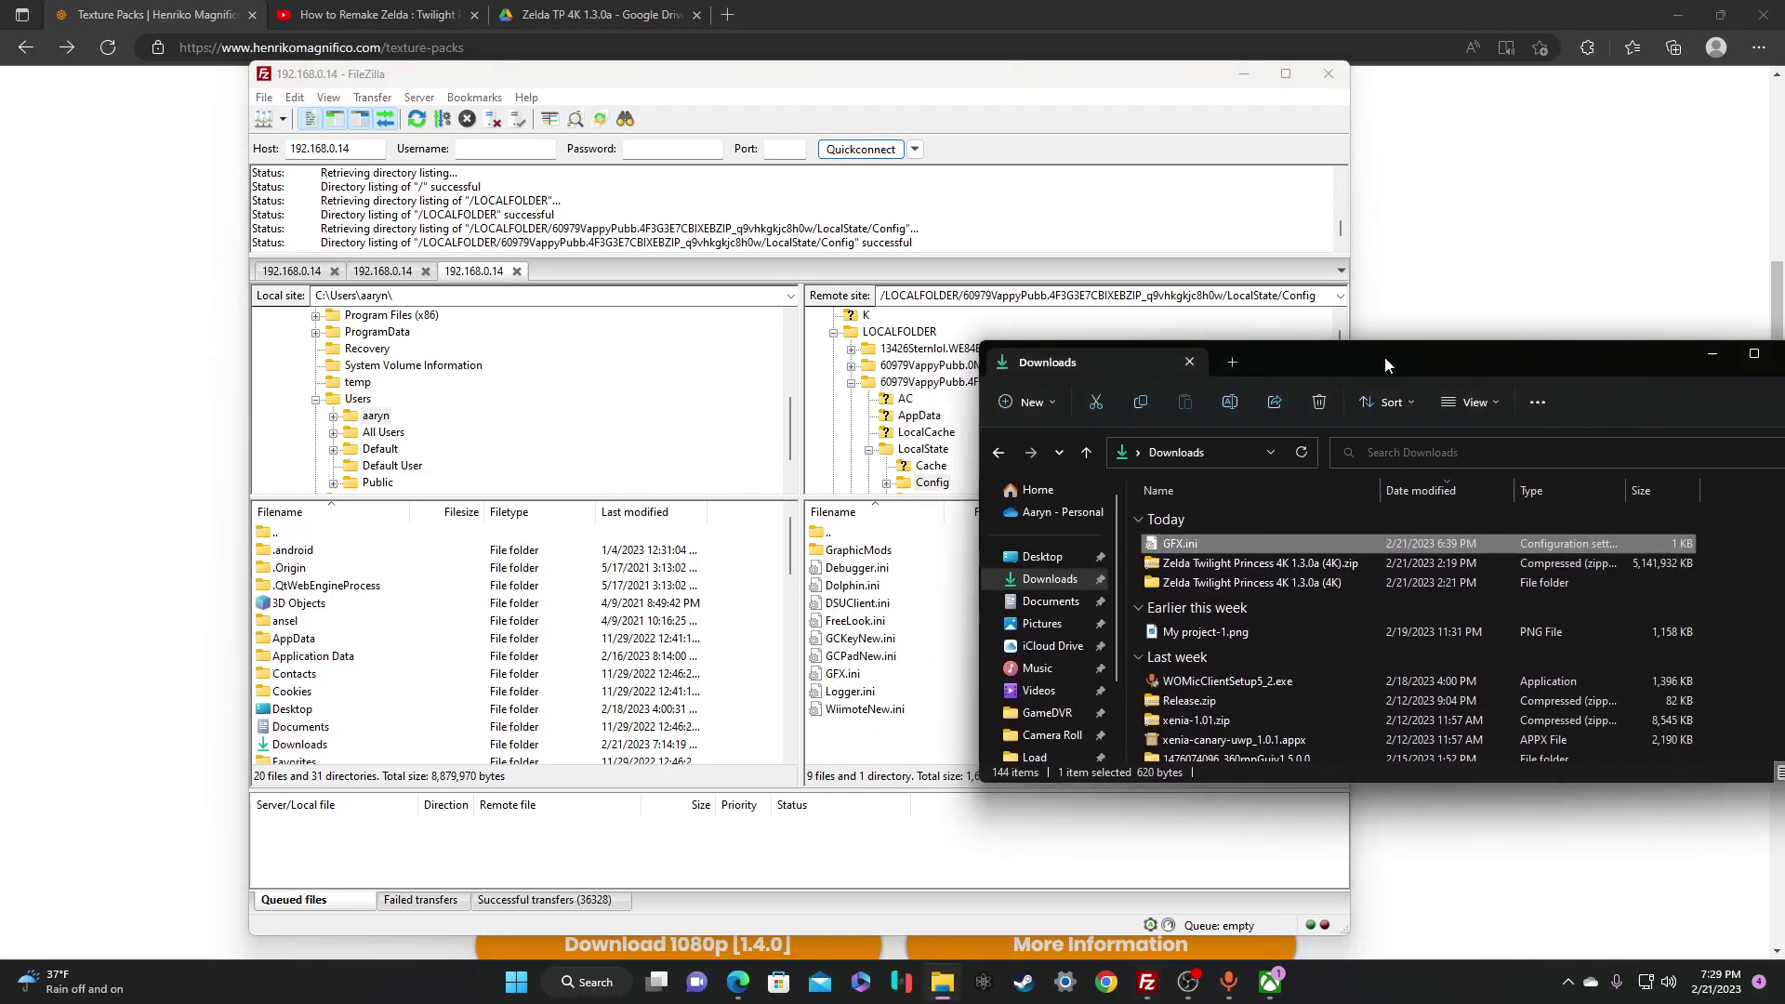
click(1633, 353)
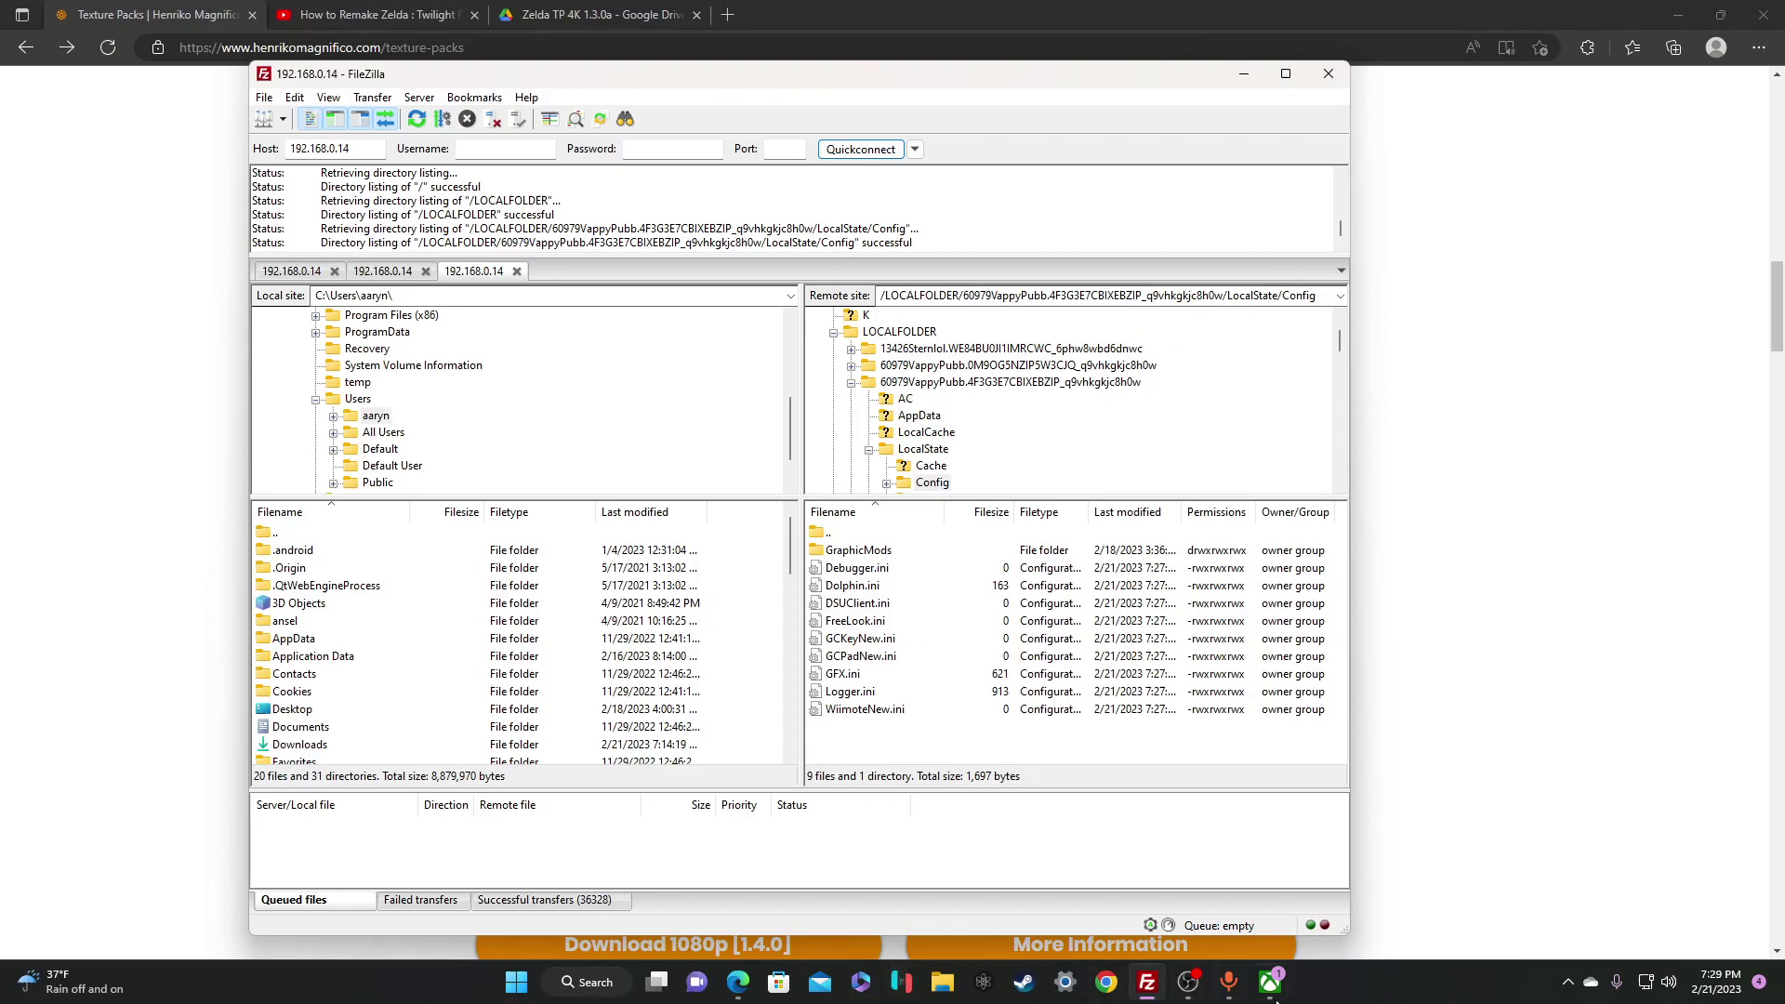
Stop the Durango FTP server via Remote Play and launch Dolphino from the Xbox guide
click(1270, 984)
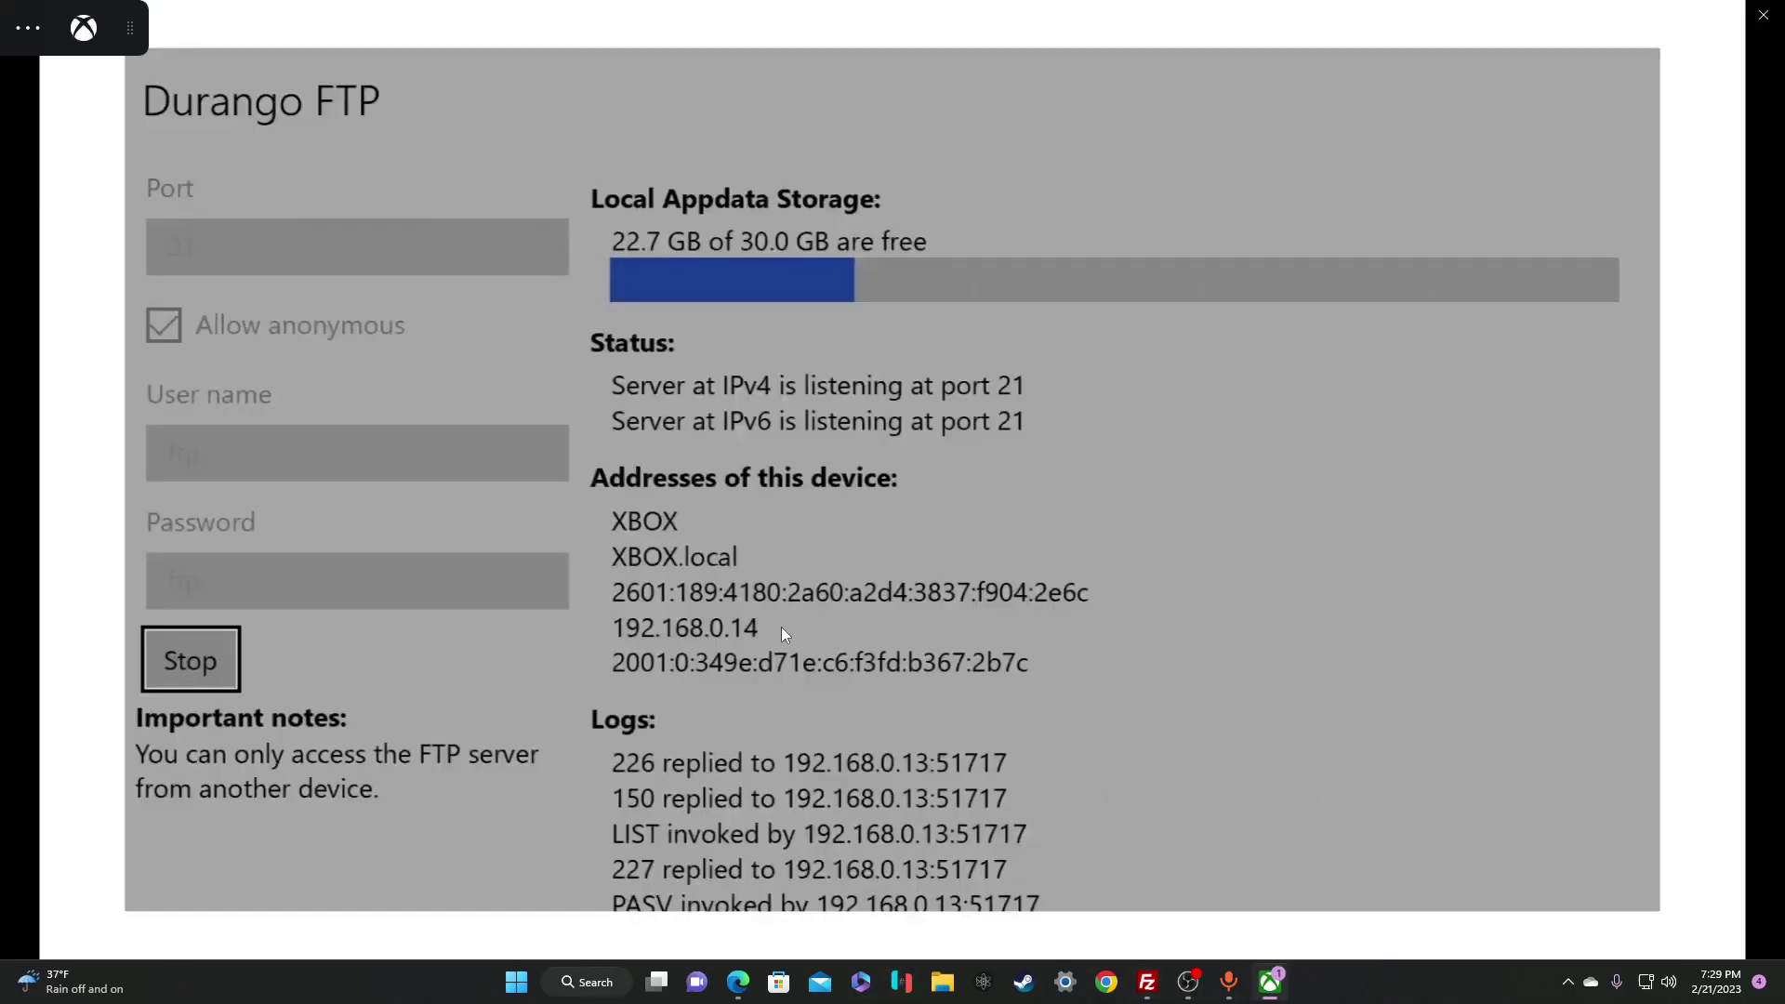
key(Return)
key(Home)
key(Down)
key(Down)
key(Down)
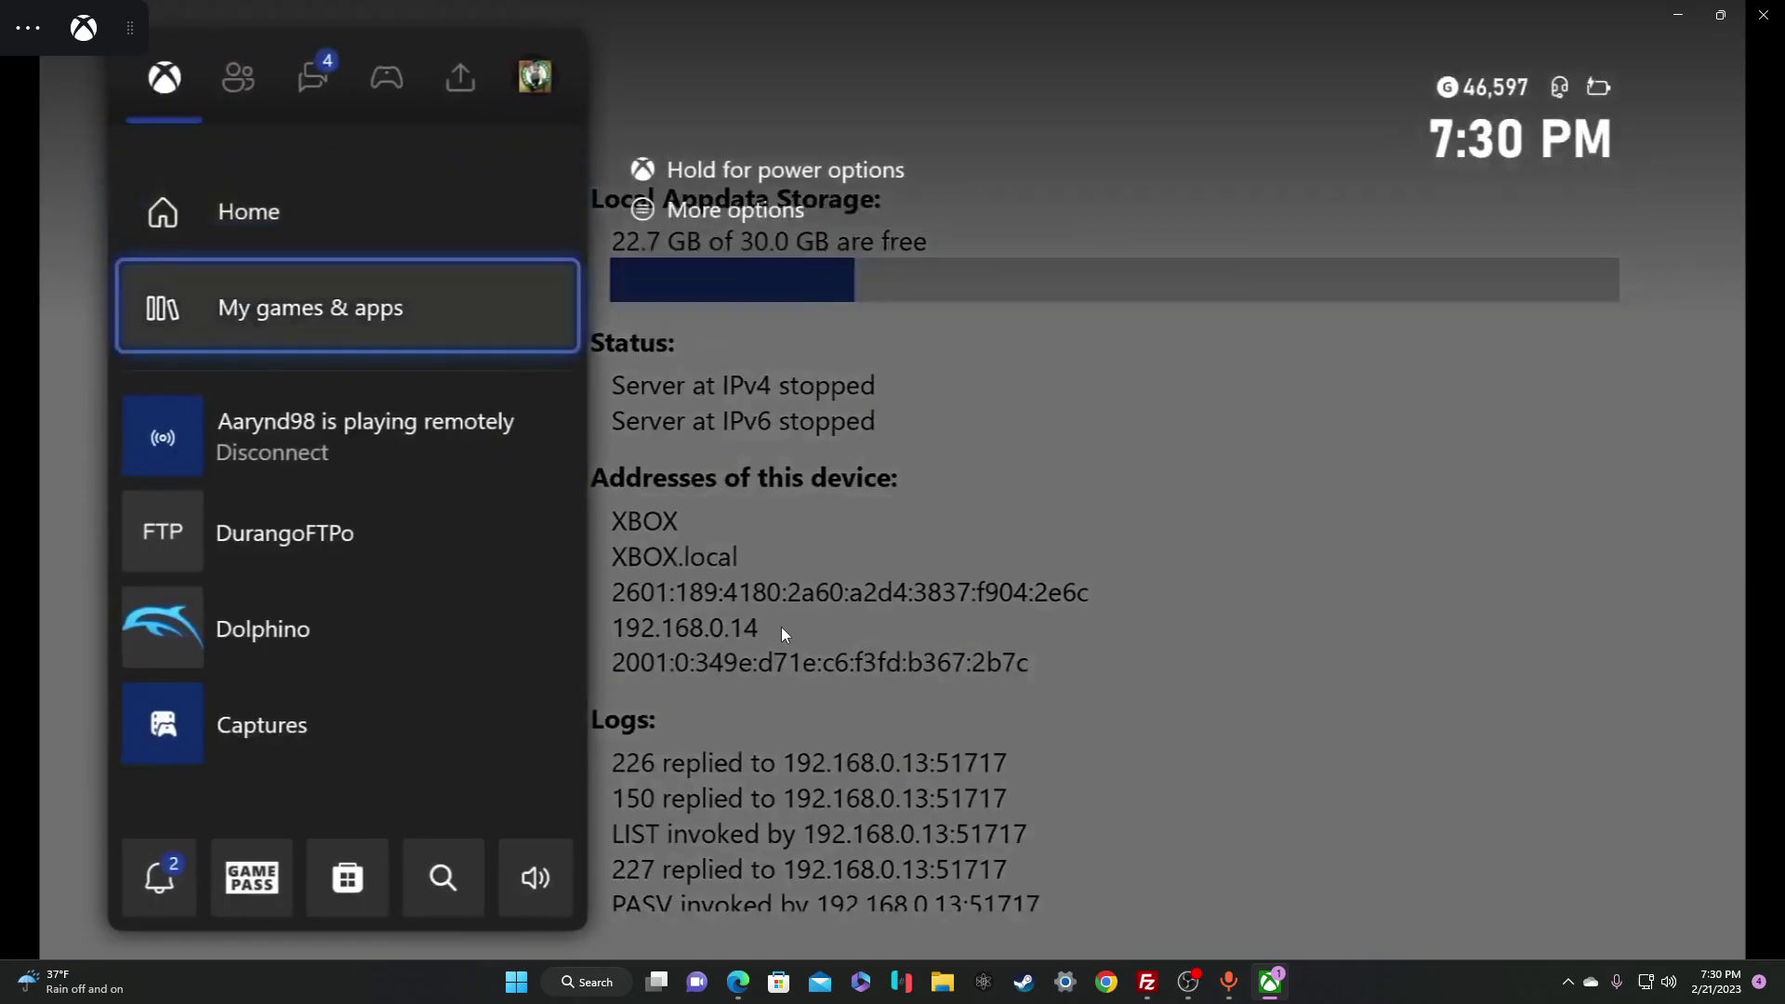
key(Return)
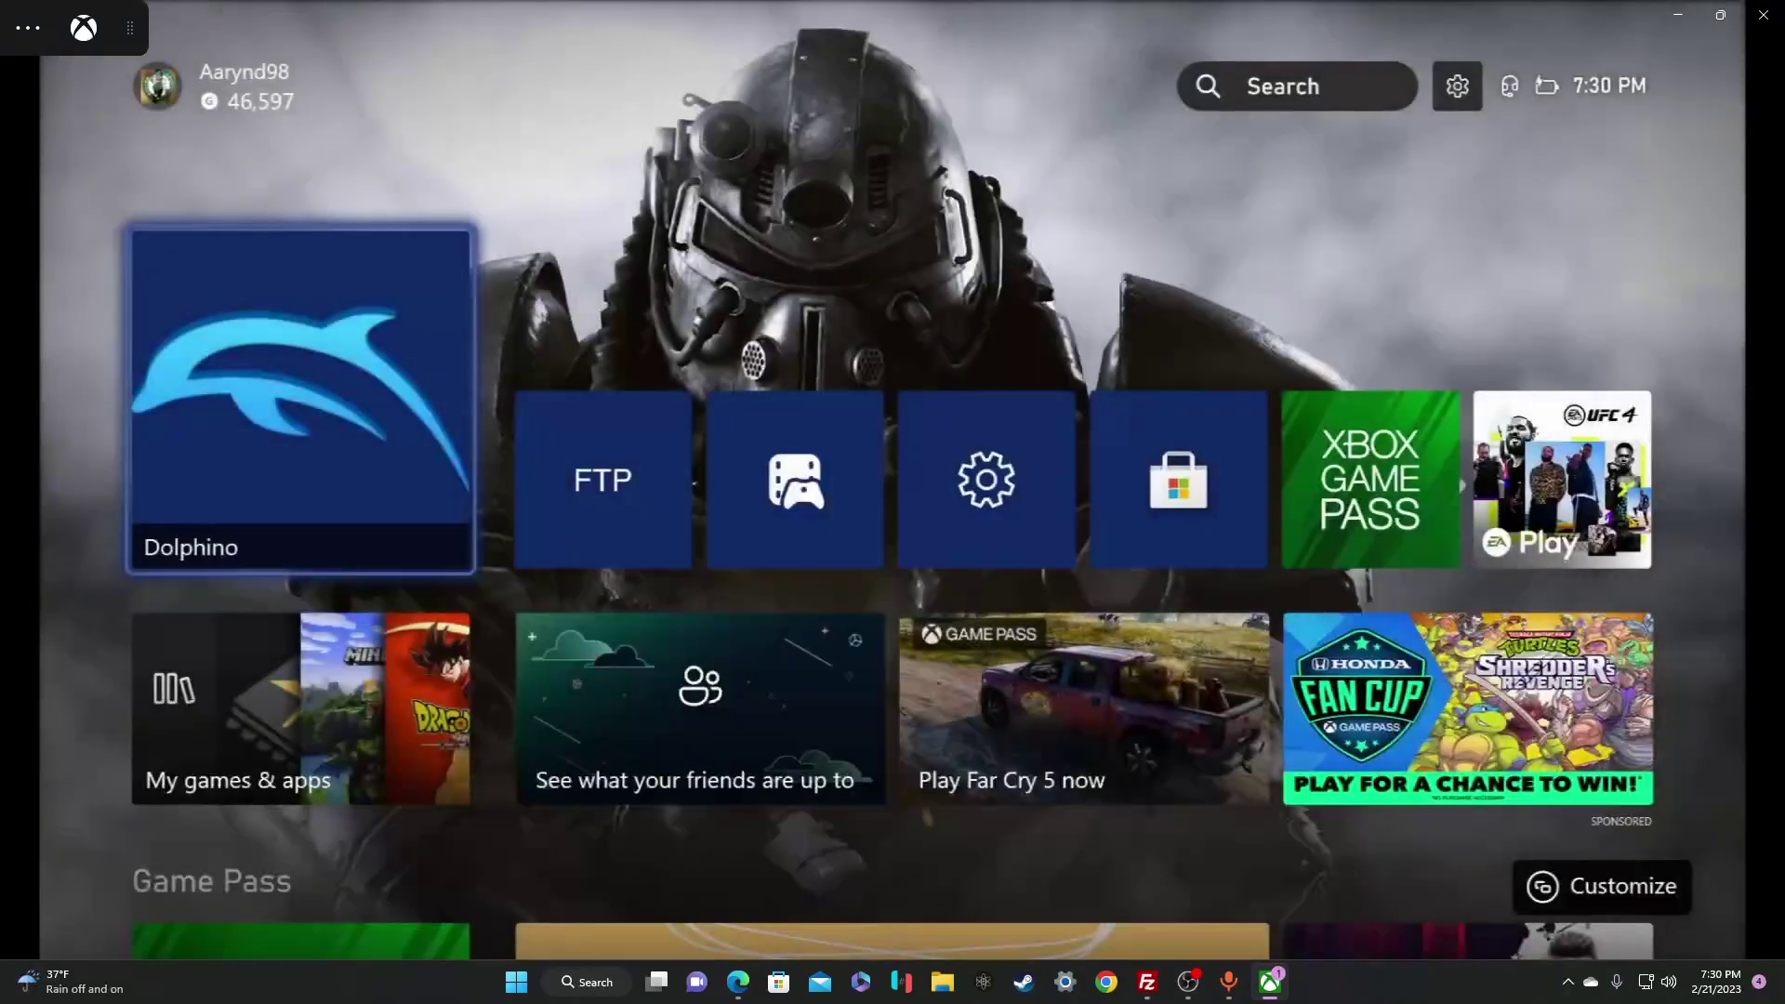
Start Dolphin and open the Advanced section of its settings
key(Return)
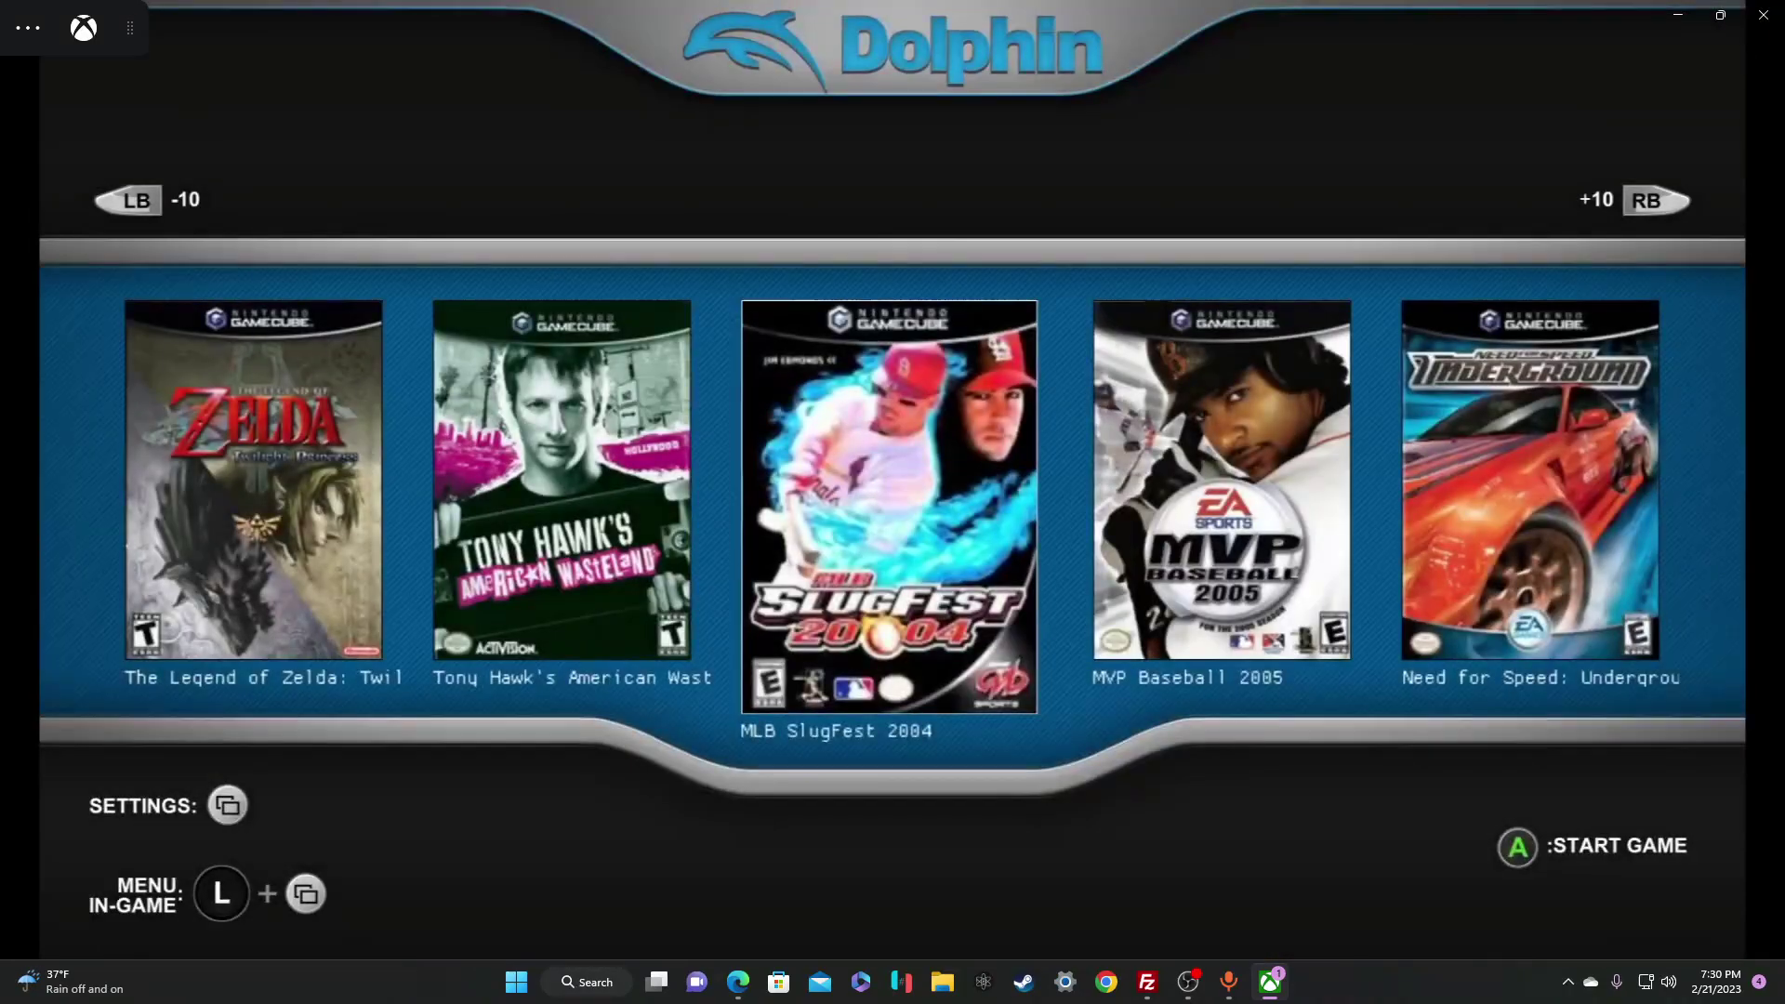
key(Escape)
key(Down)
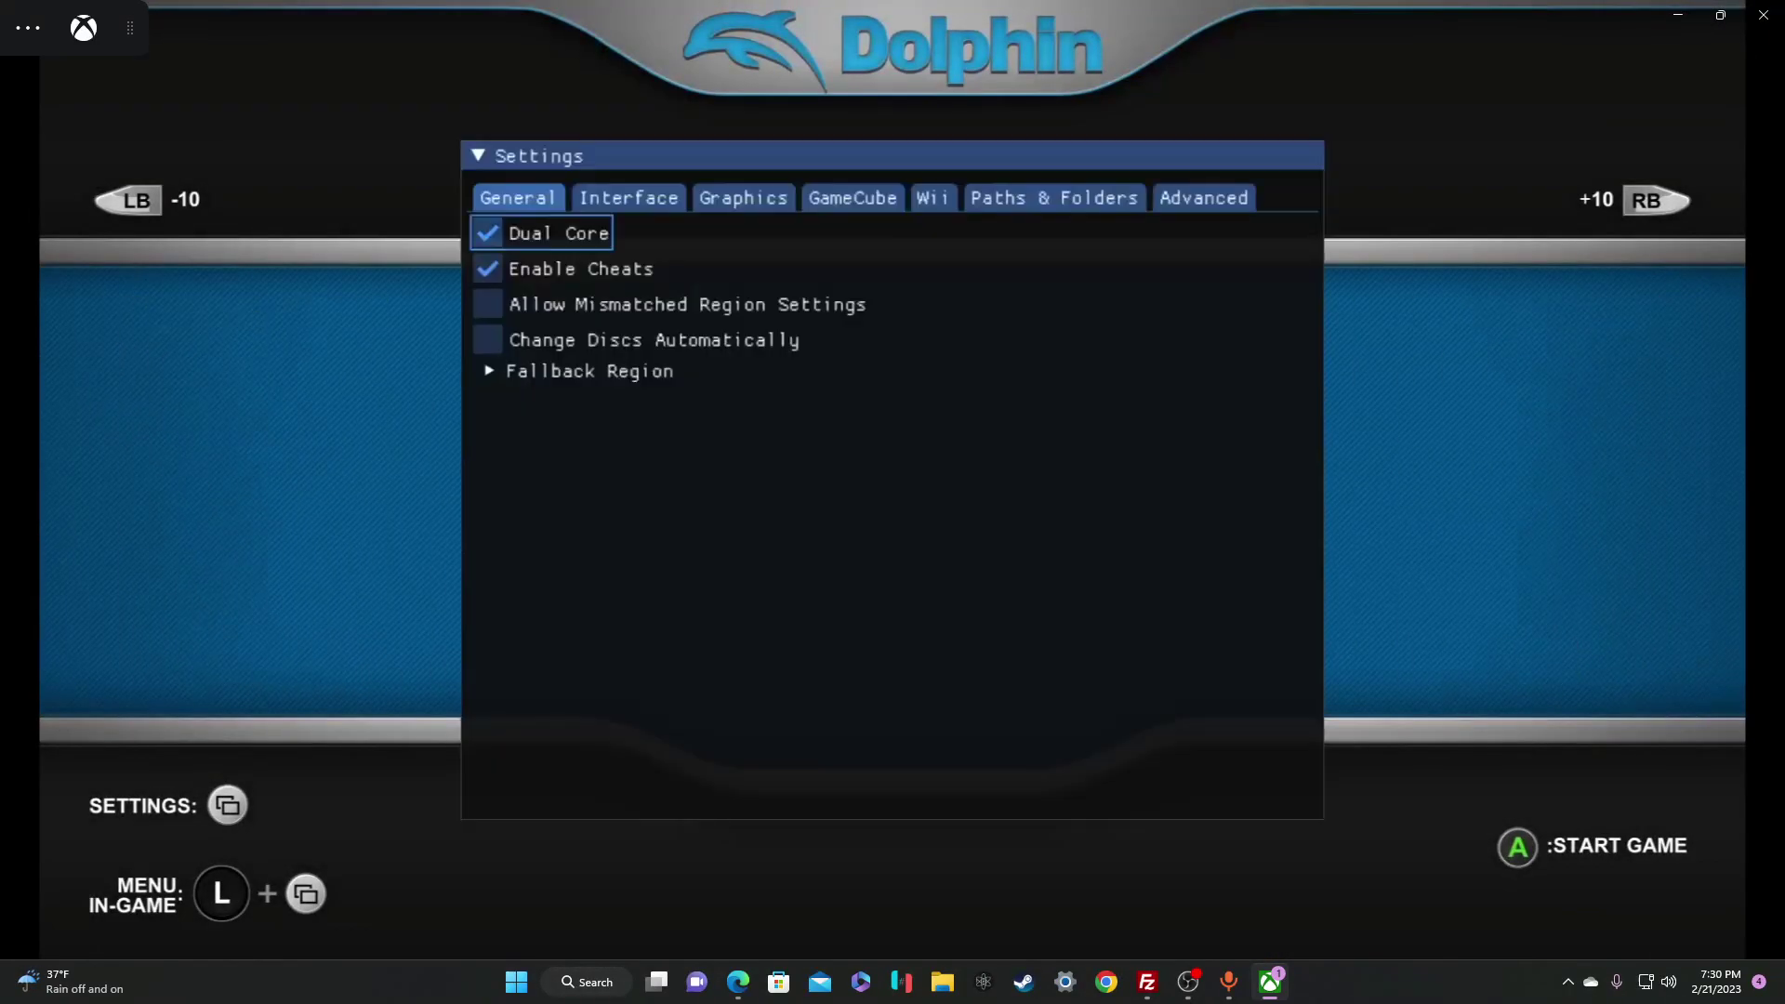
key(Up)
key(Right)
key(Right)
key(Right)
key(Right)
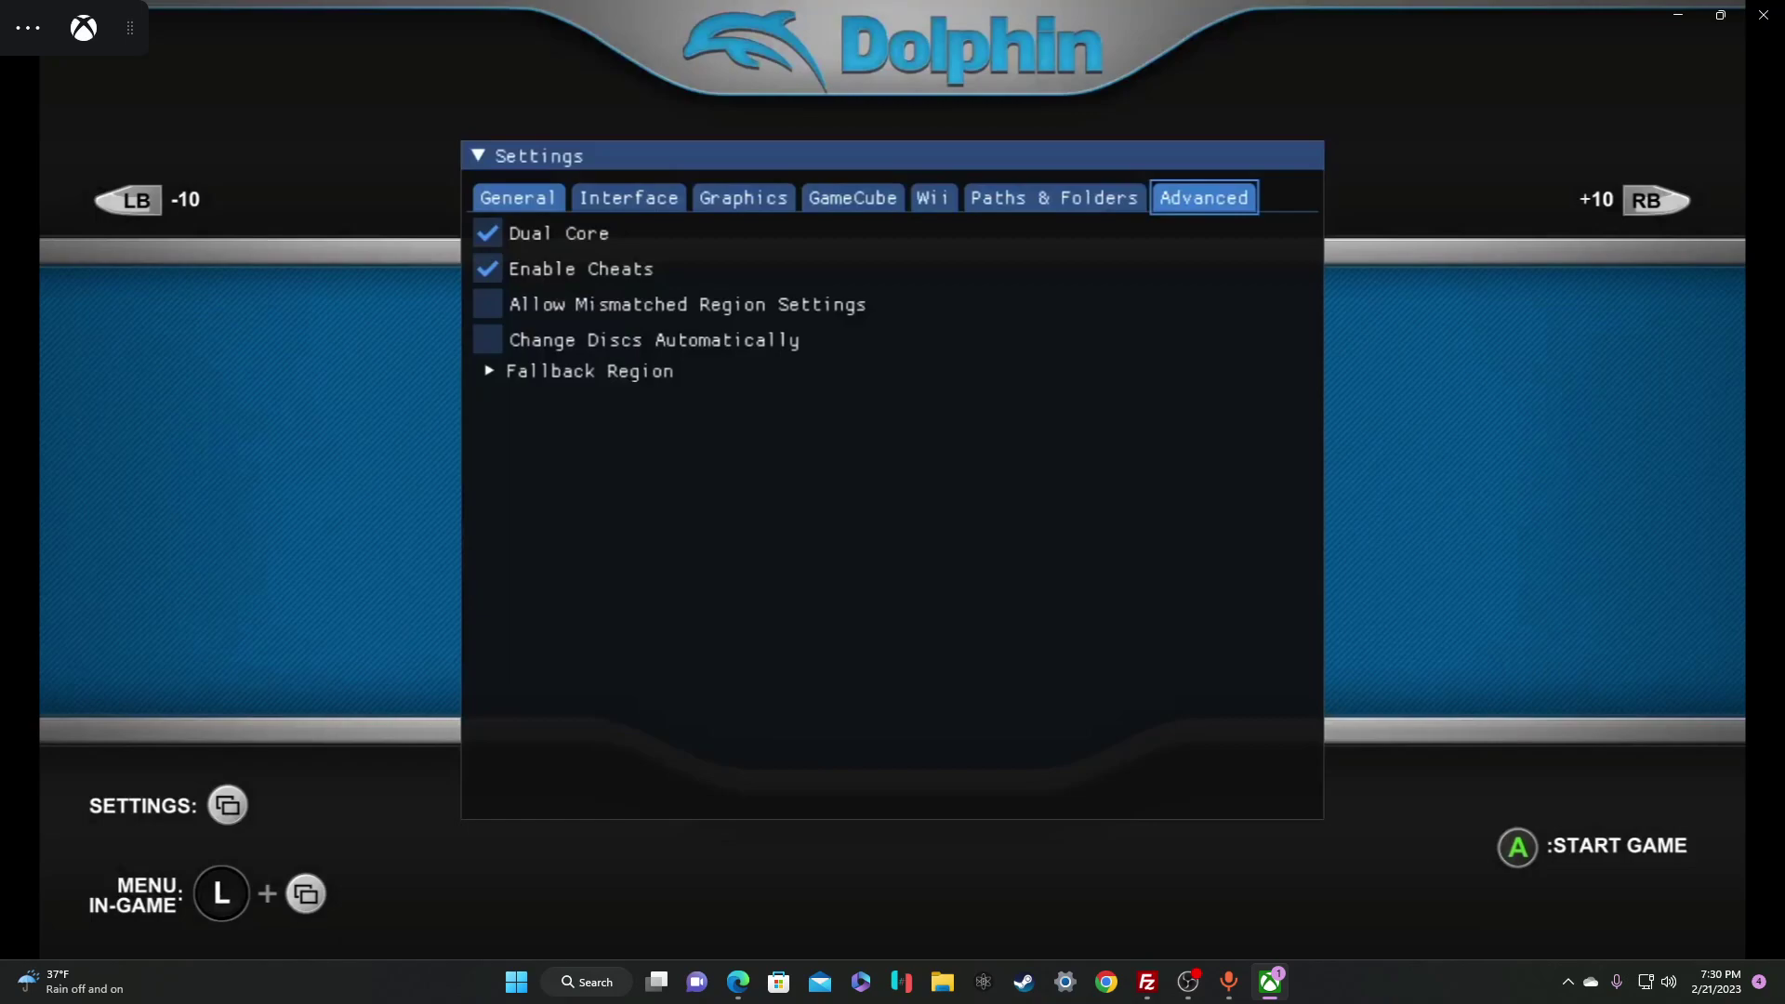
key(space)
Confirm Load Custom Textures is ticked, close settings, and select Twilight Princess
key(Down)
key(Down)
key(Down)
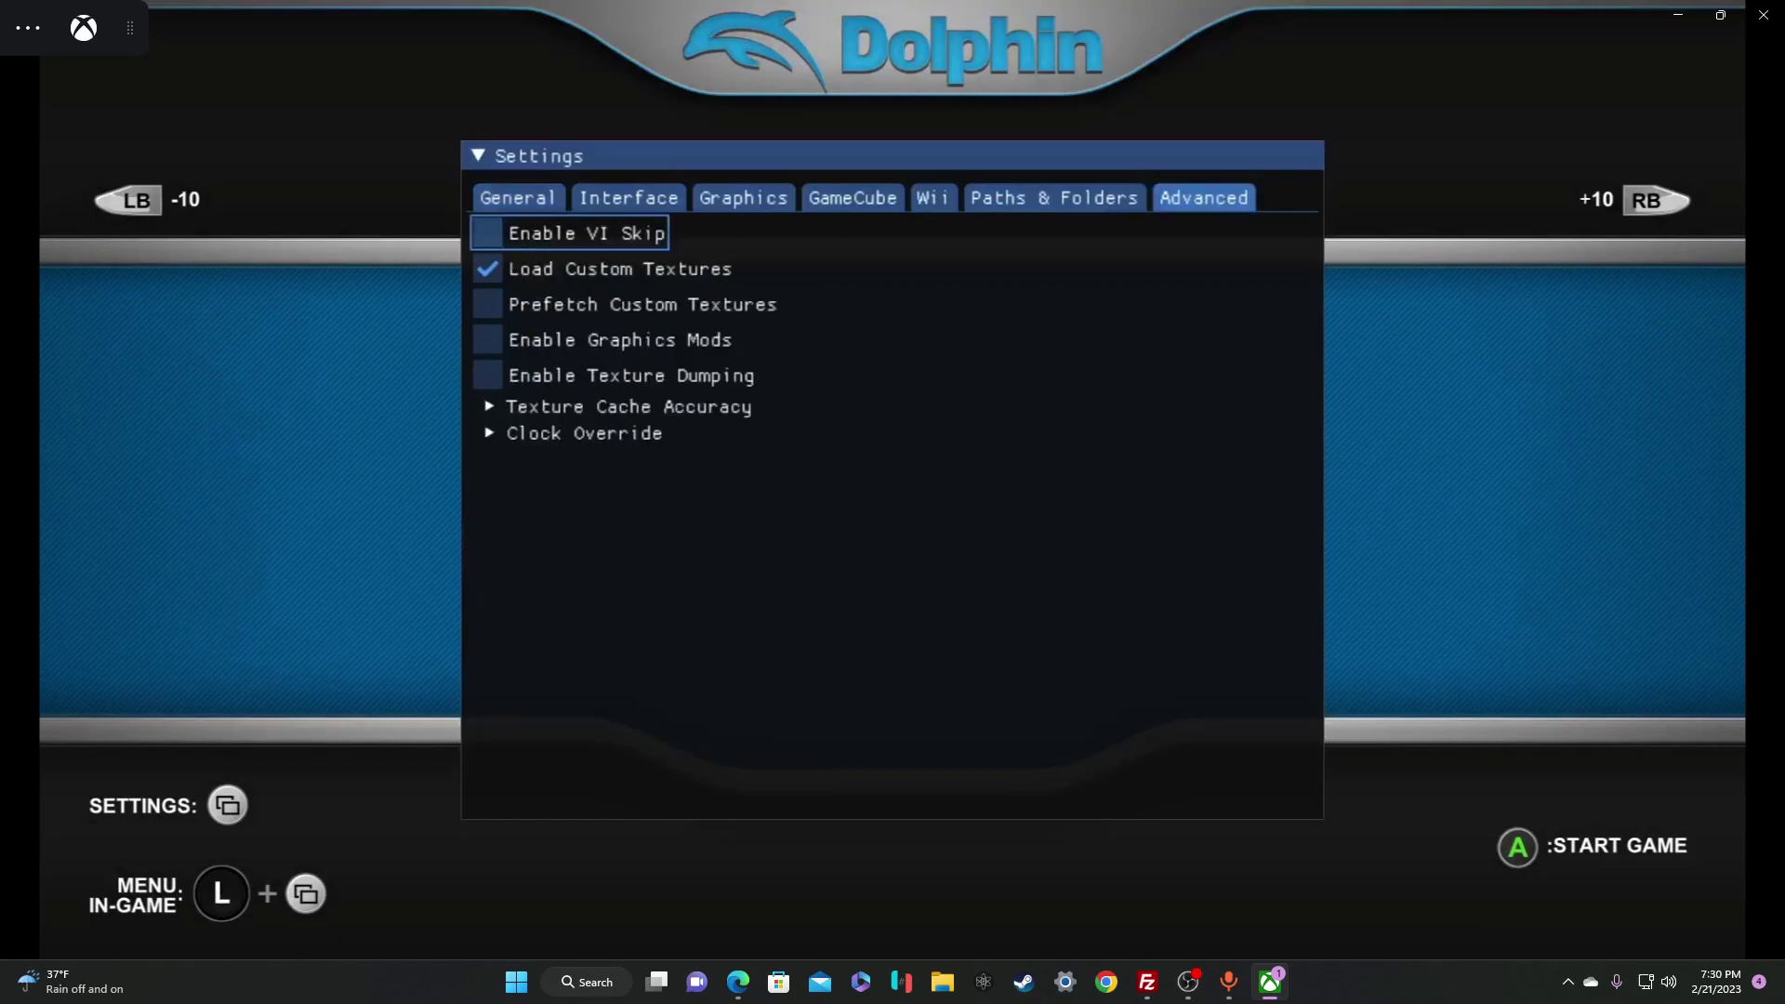
key(Up)
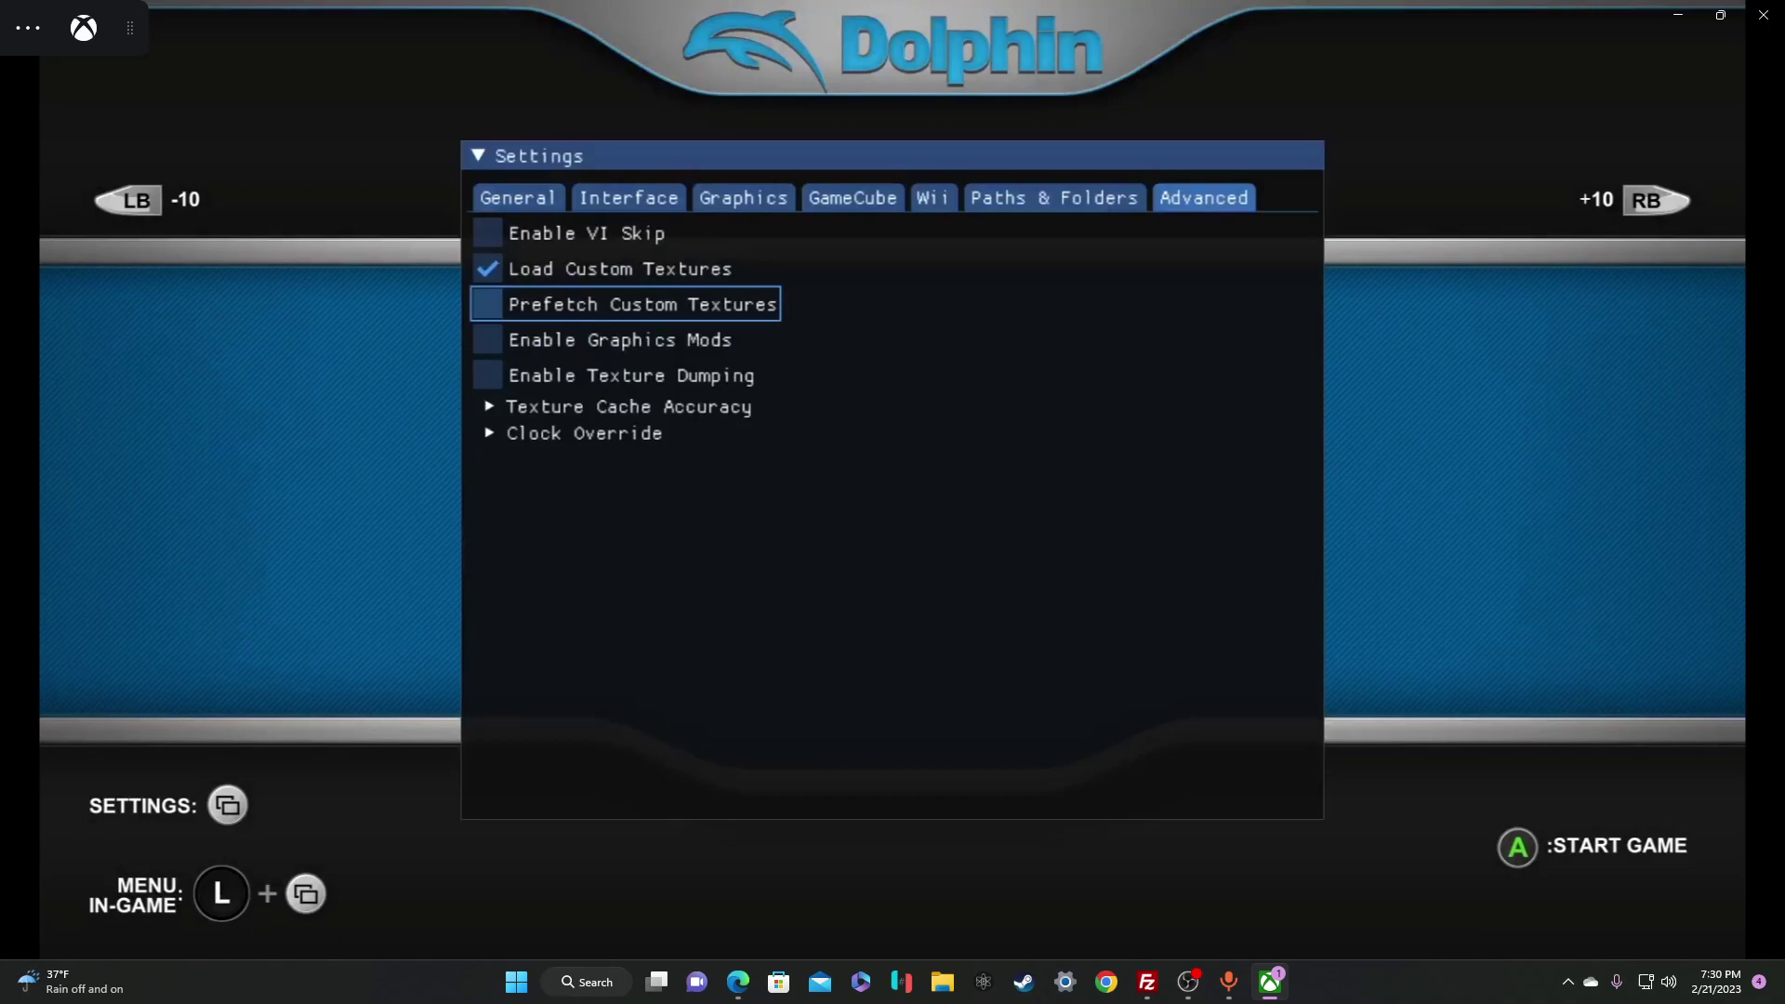
key(Down)
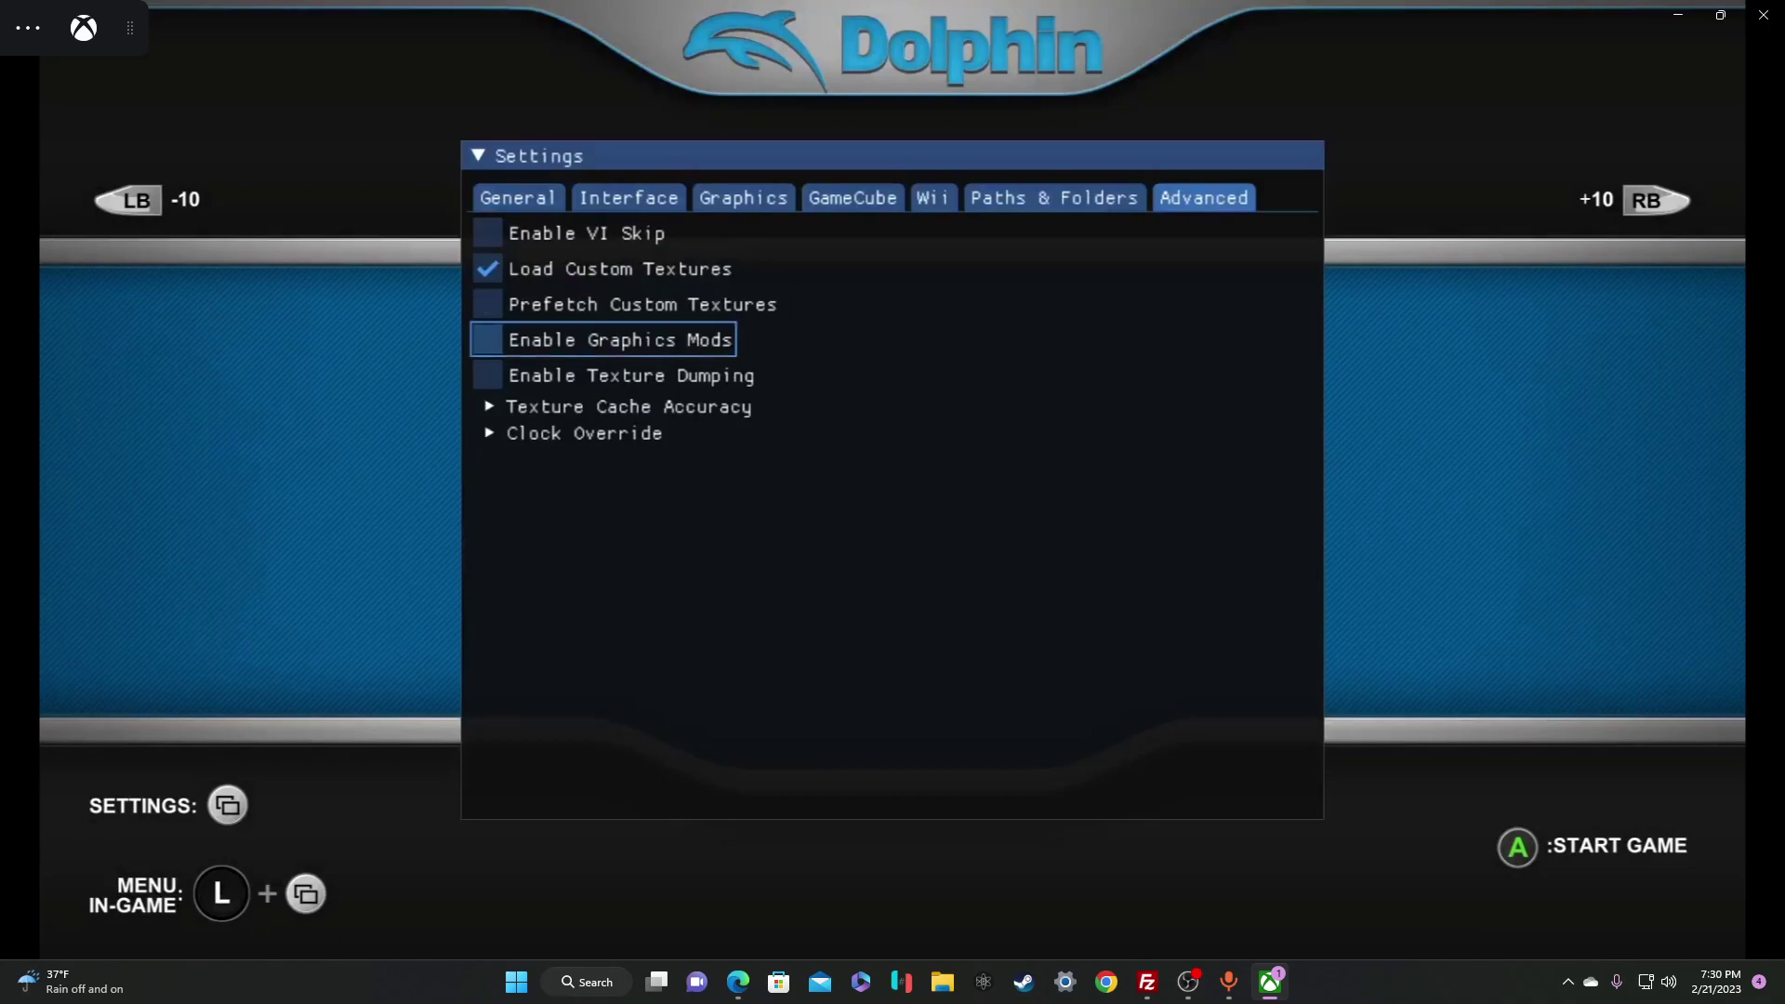
key(Up)
key(Up)
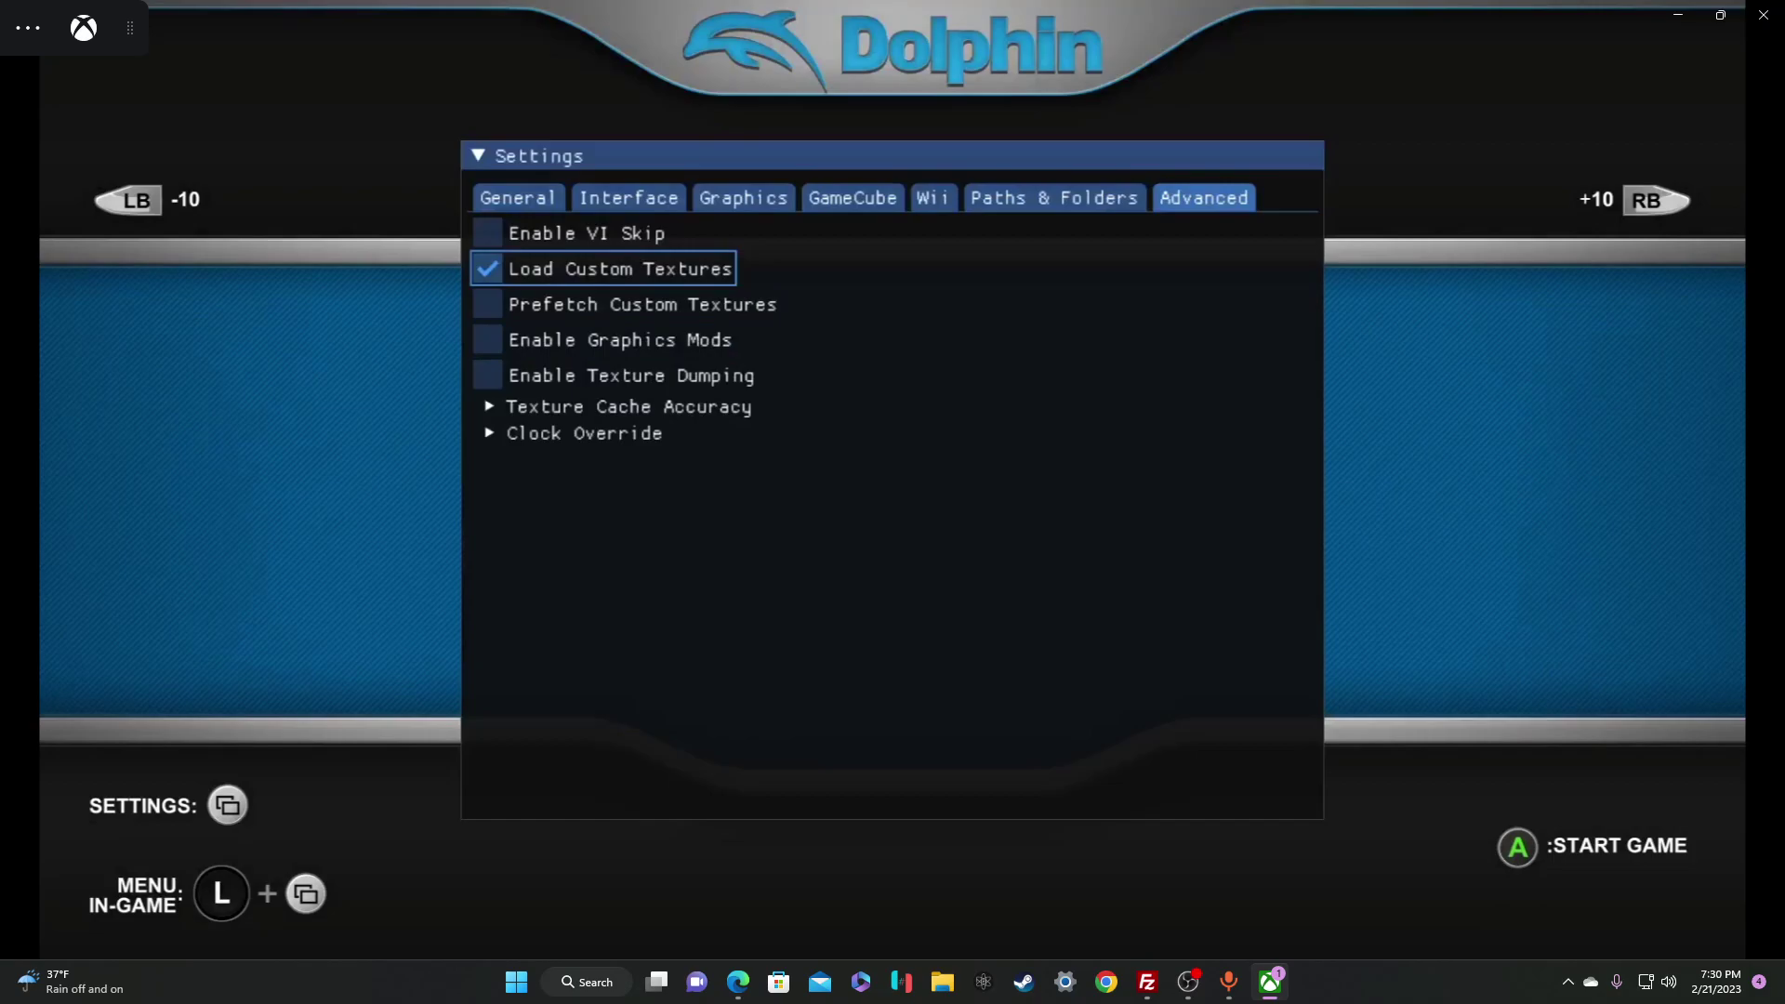
key(Escape)
key(Left)
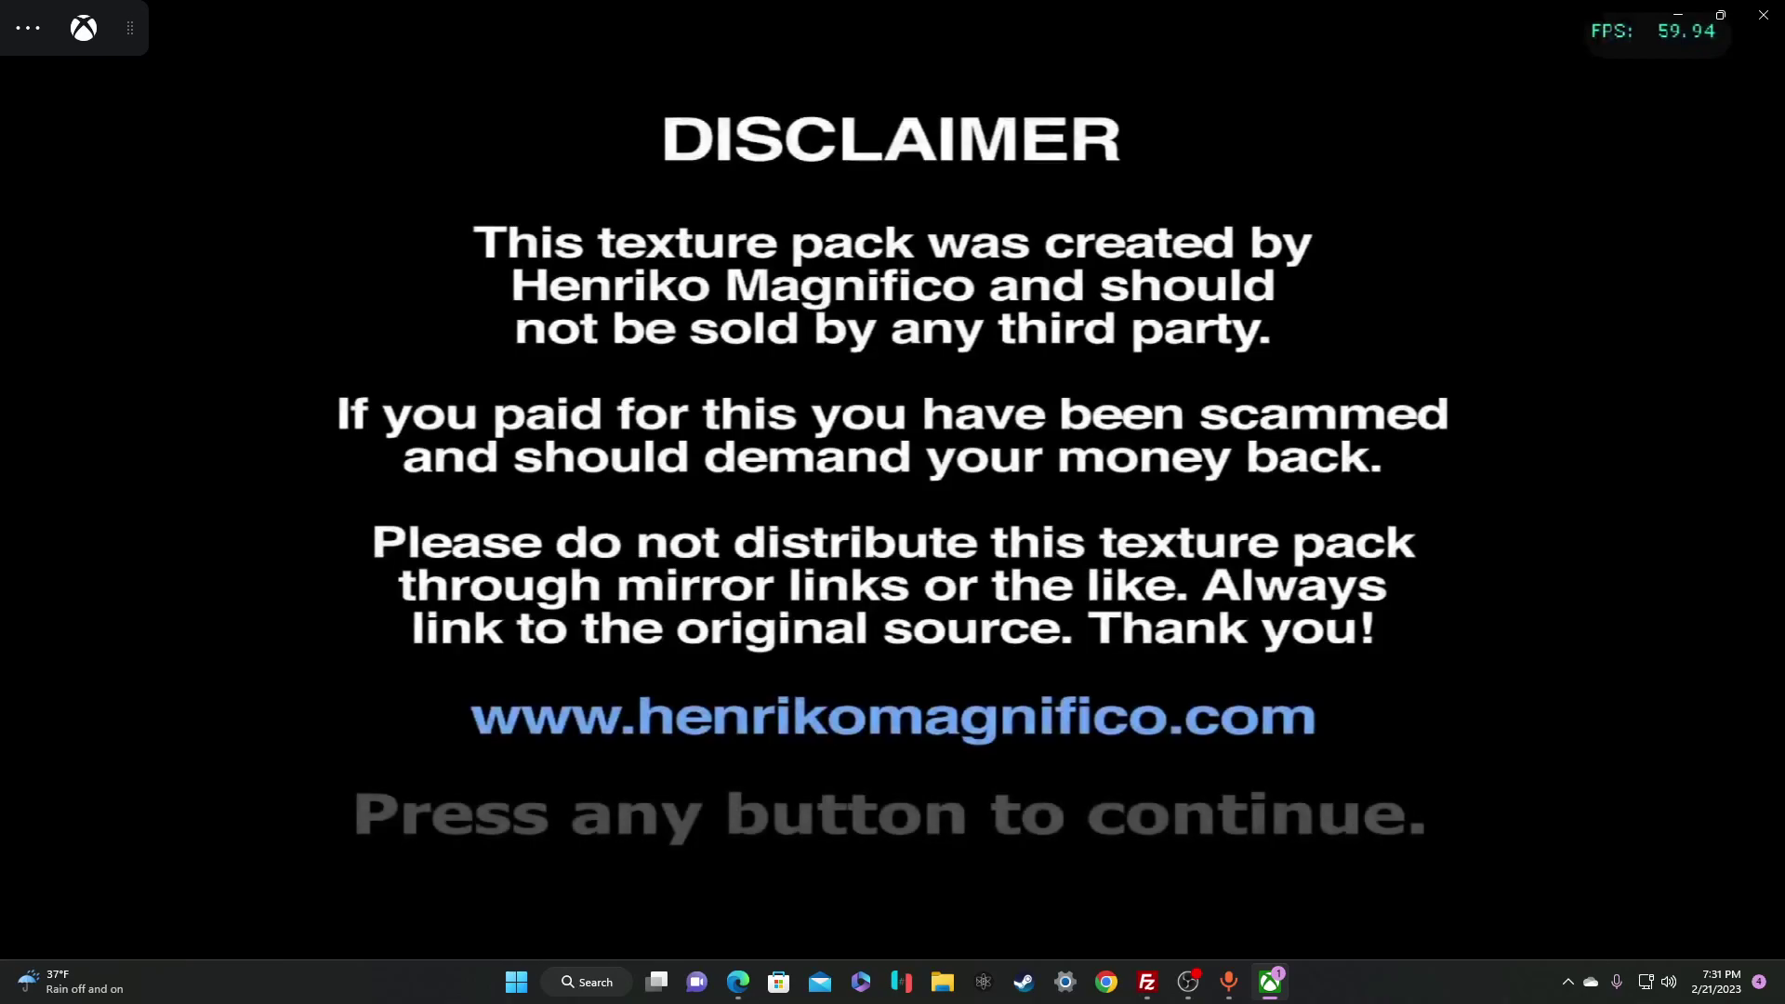
Dismiss the texture pack disclaimer and press Start on the 4K title screen
key(Return)
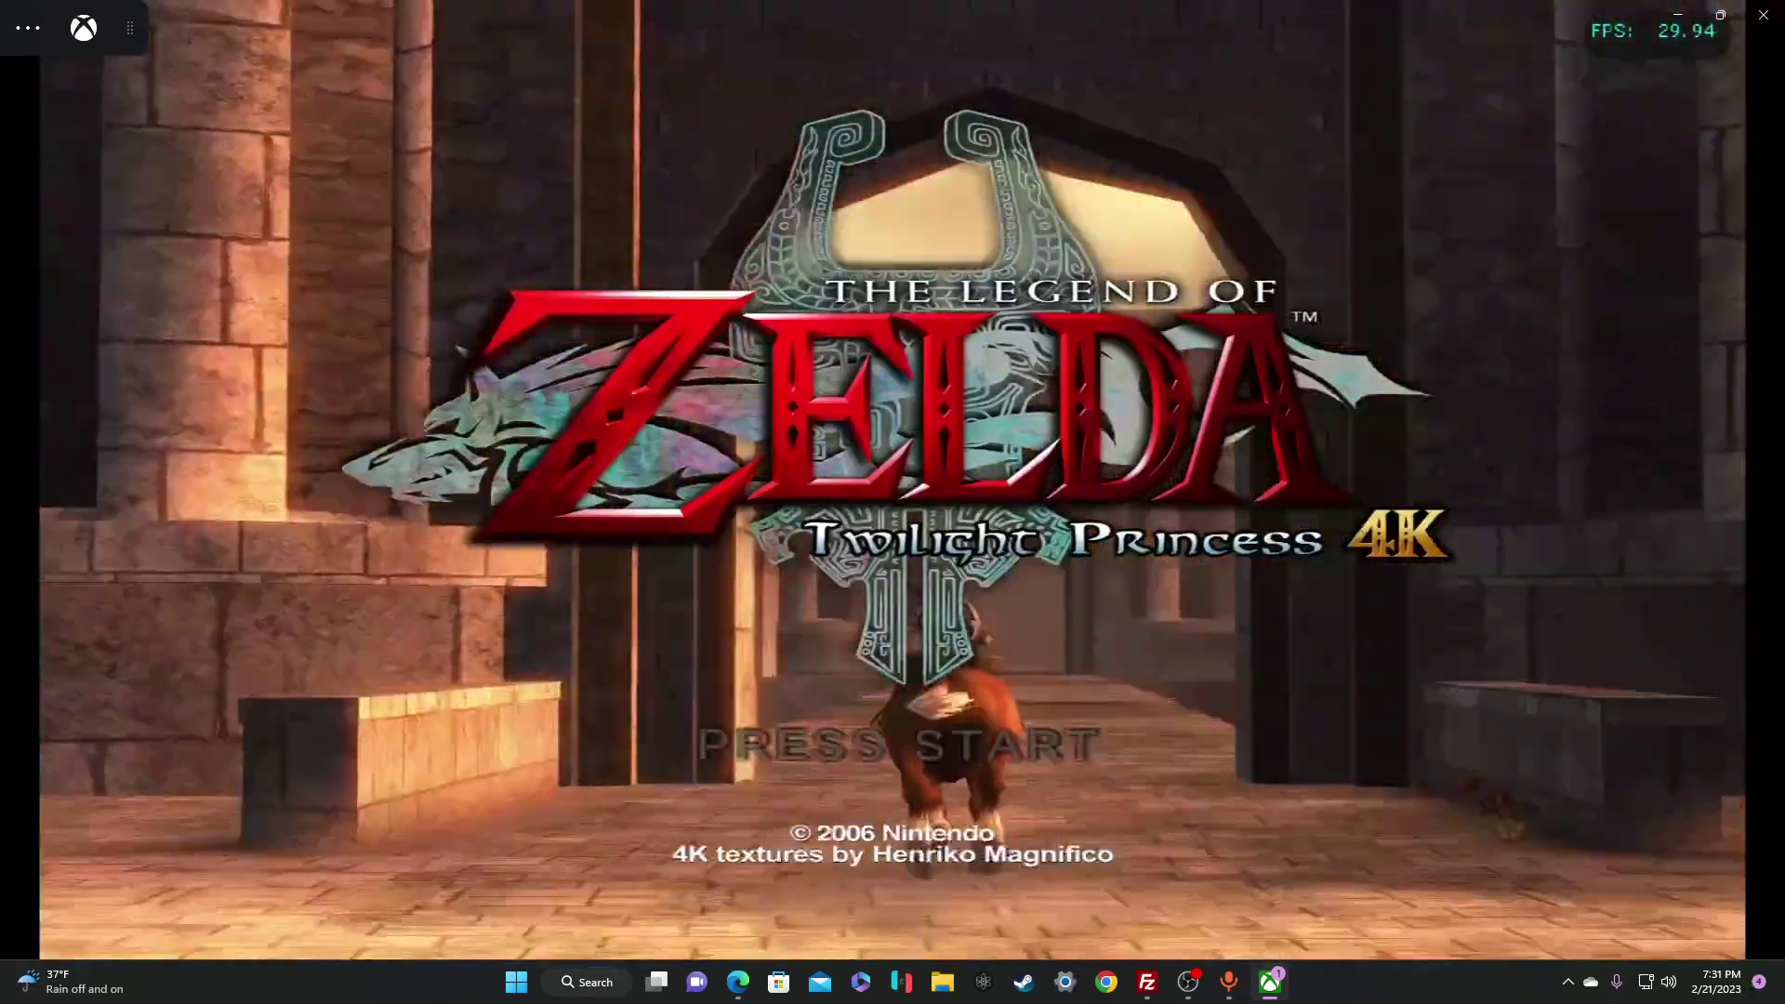
key(Return)
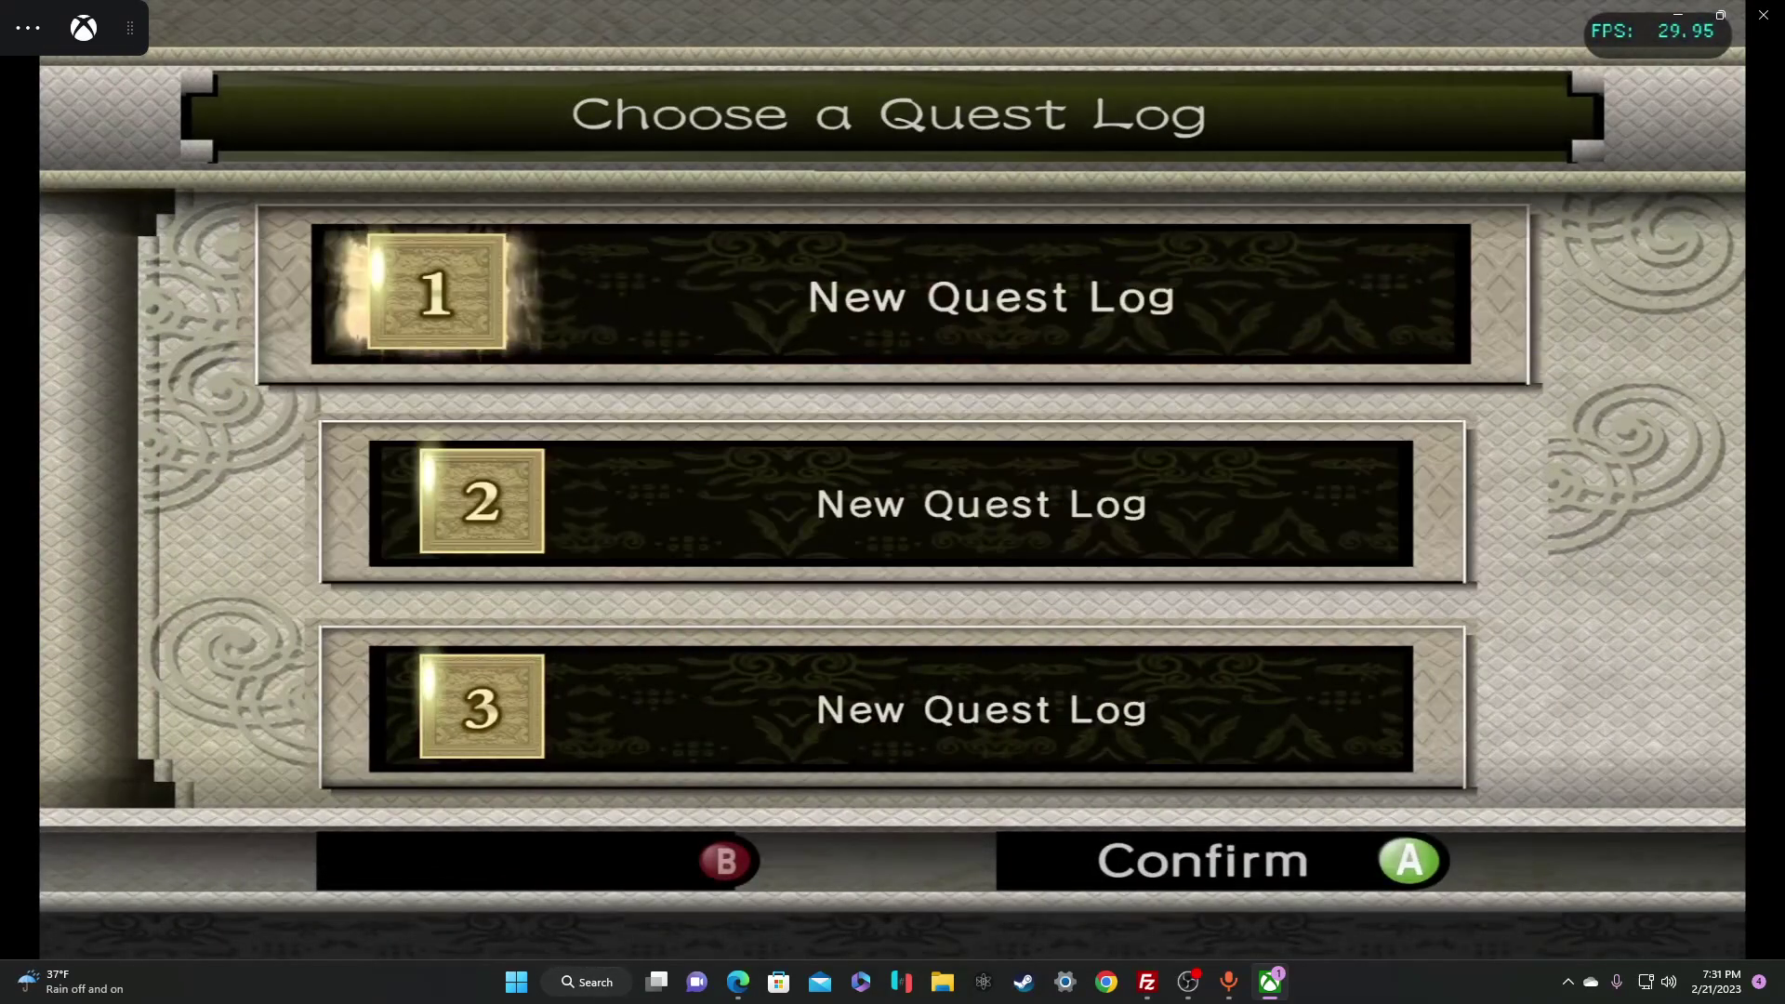
Start a new quest in log 1 with the names Link and Epona, and accept the TV settings
key(Return)
key(Return)
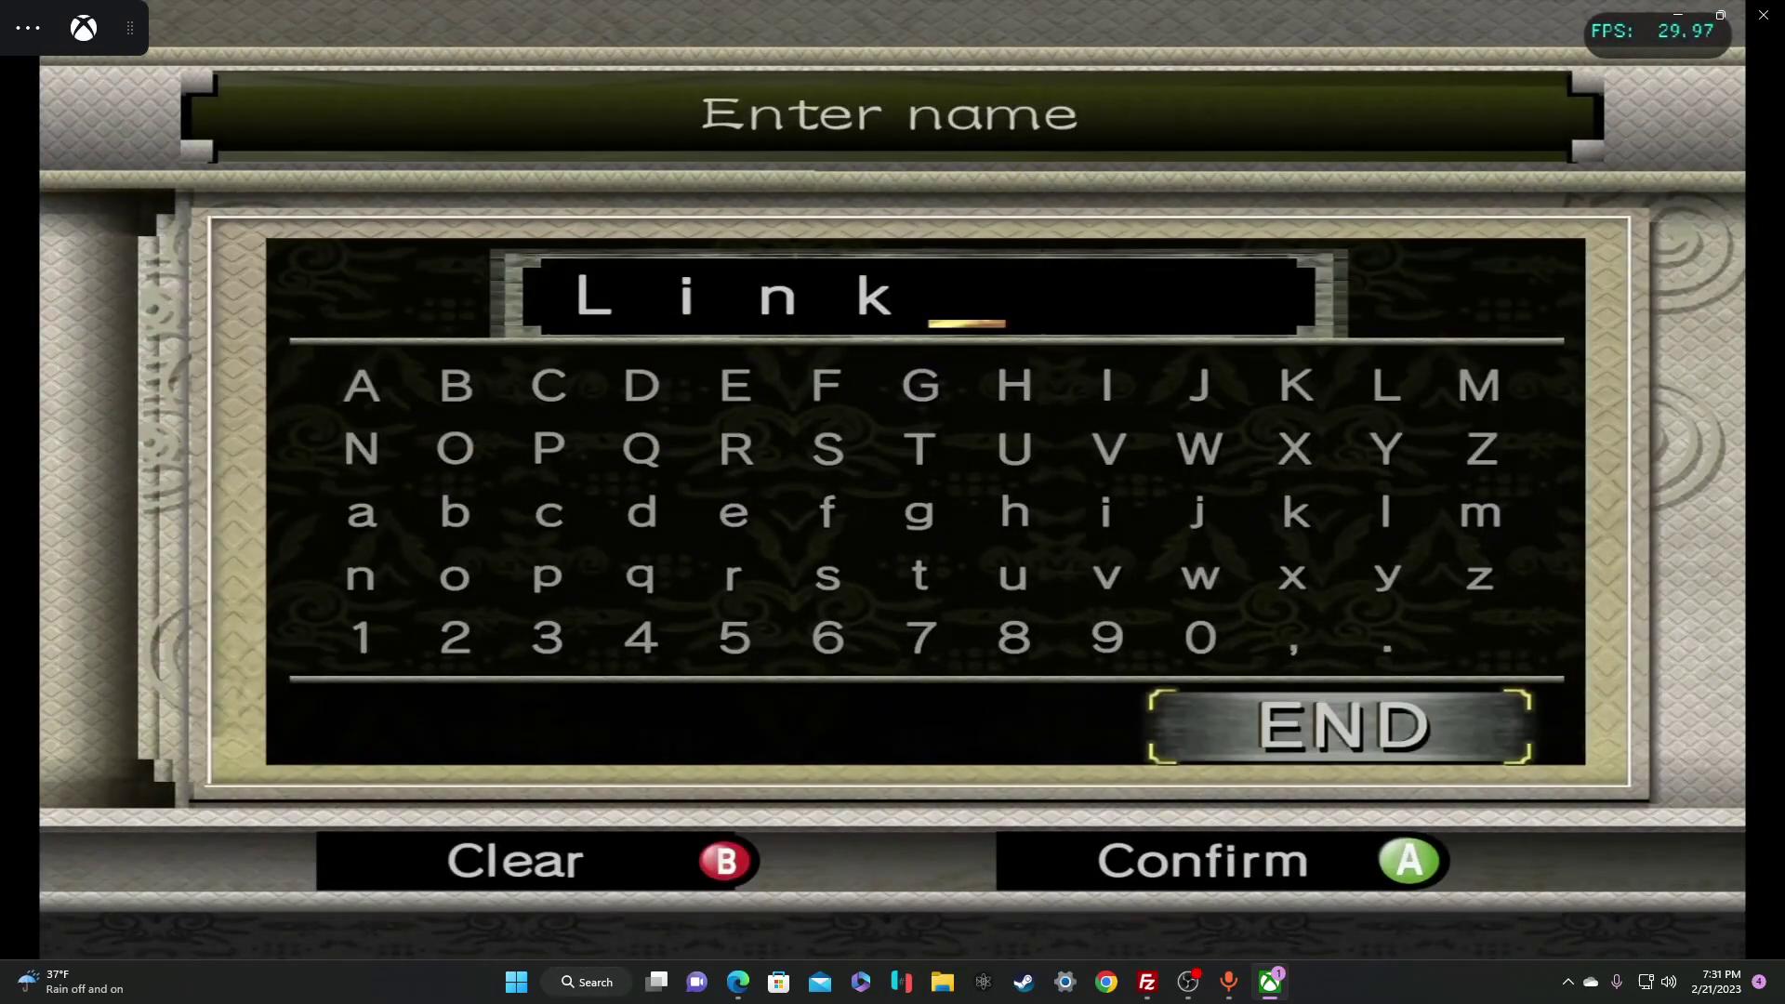
key(Return)
key(Return)
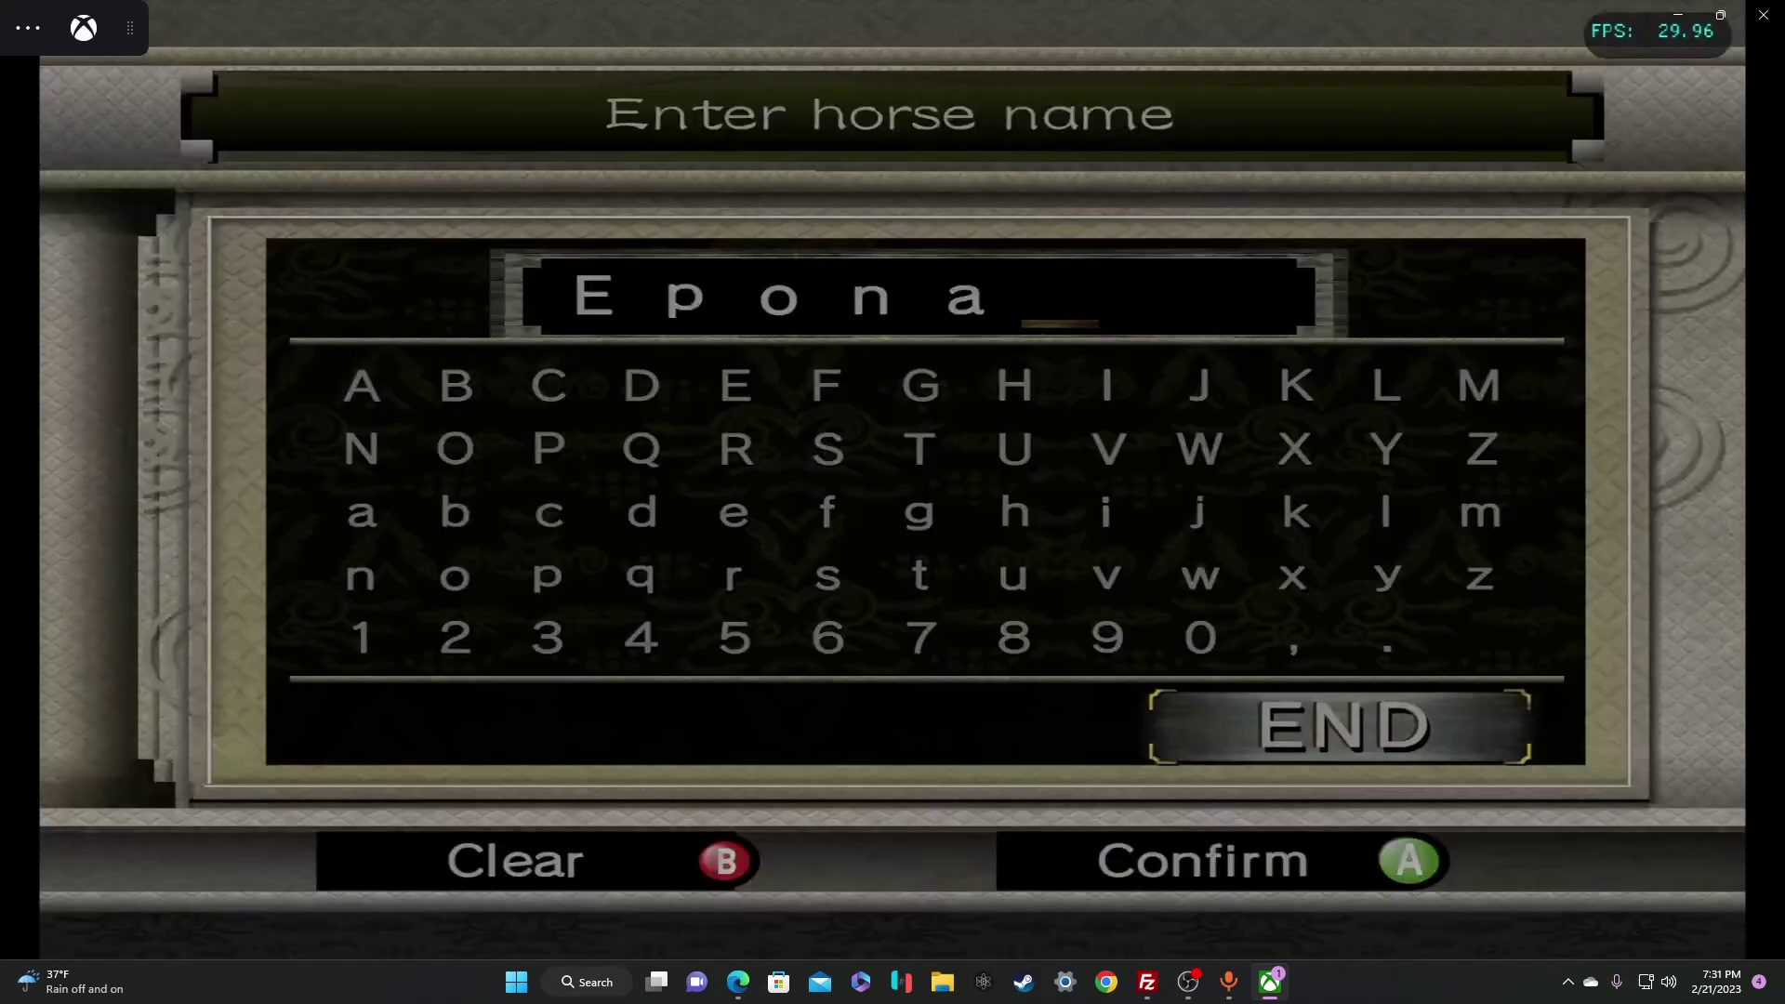
key(Return)
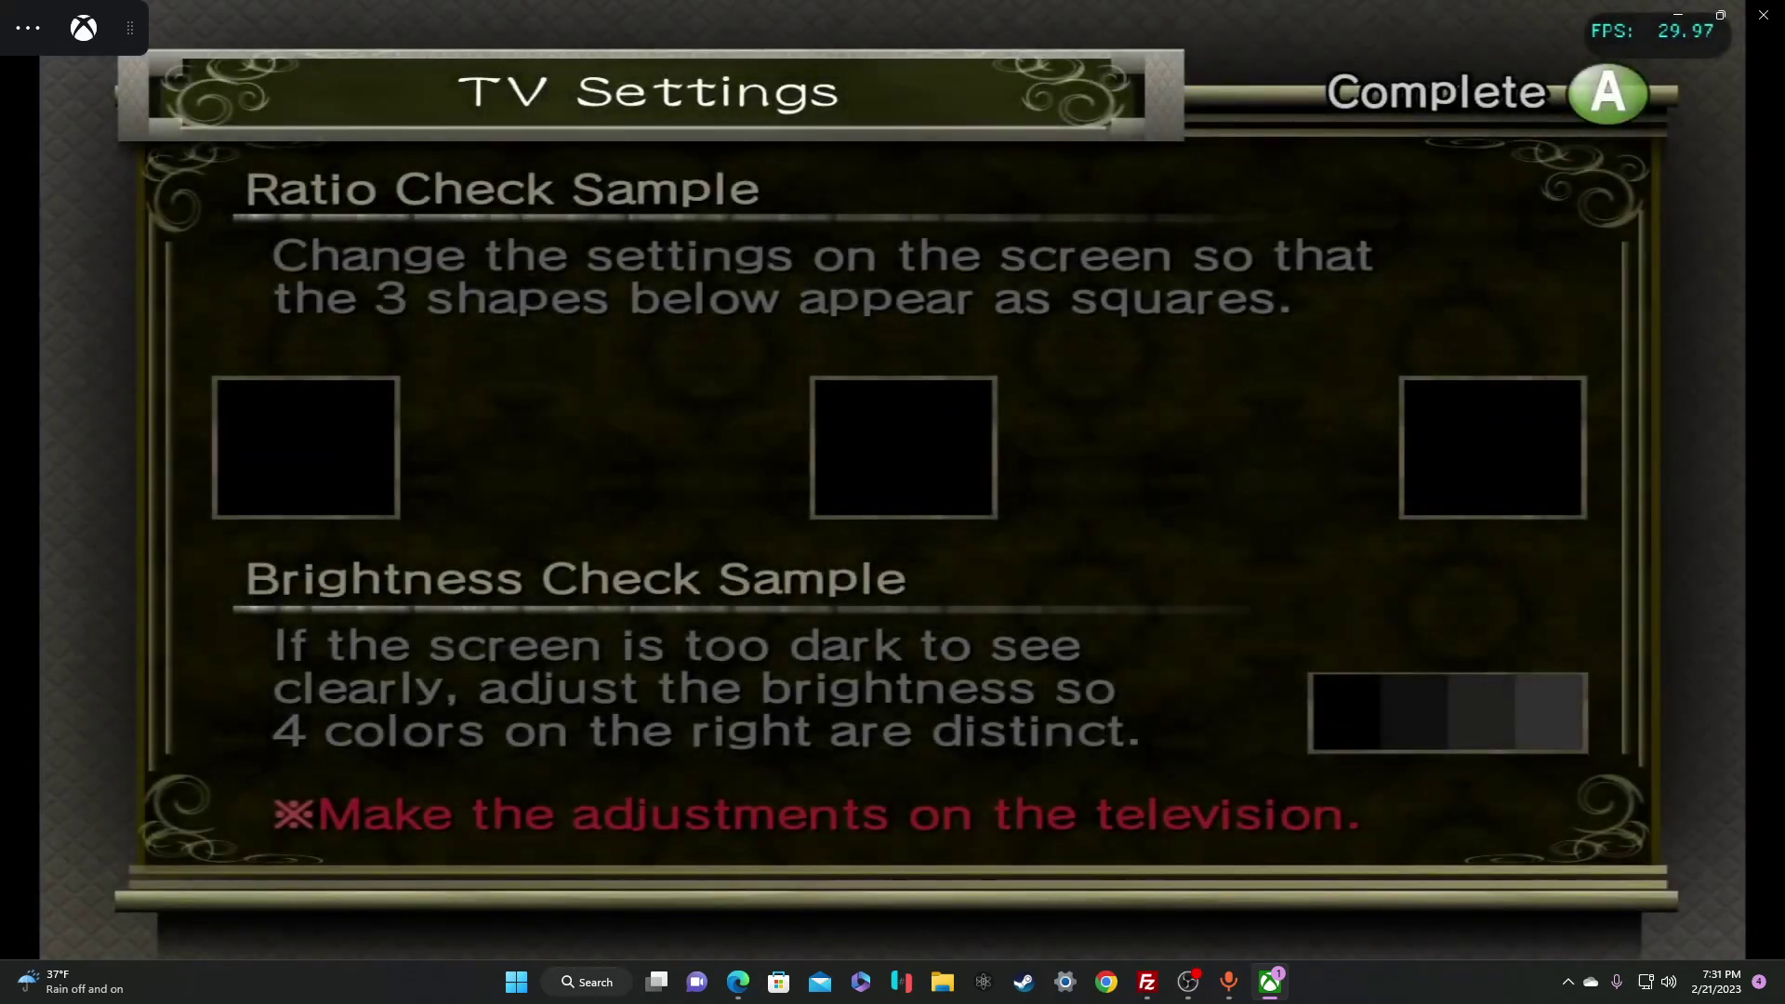
key(Return)
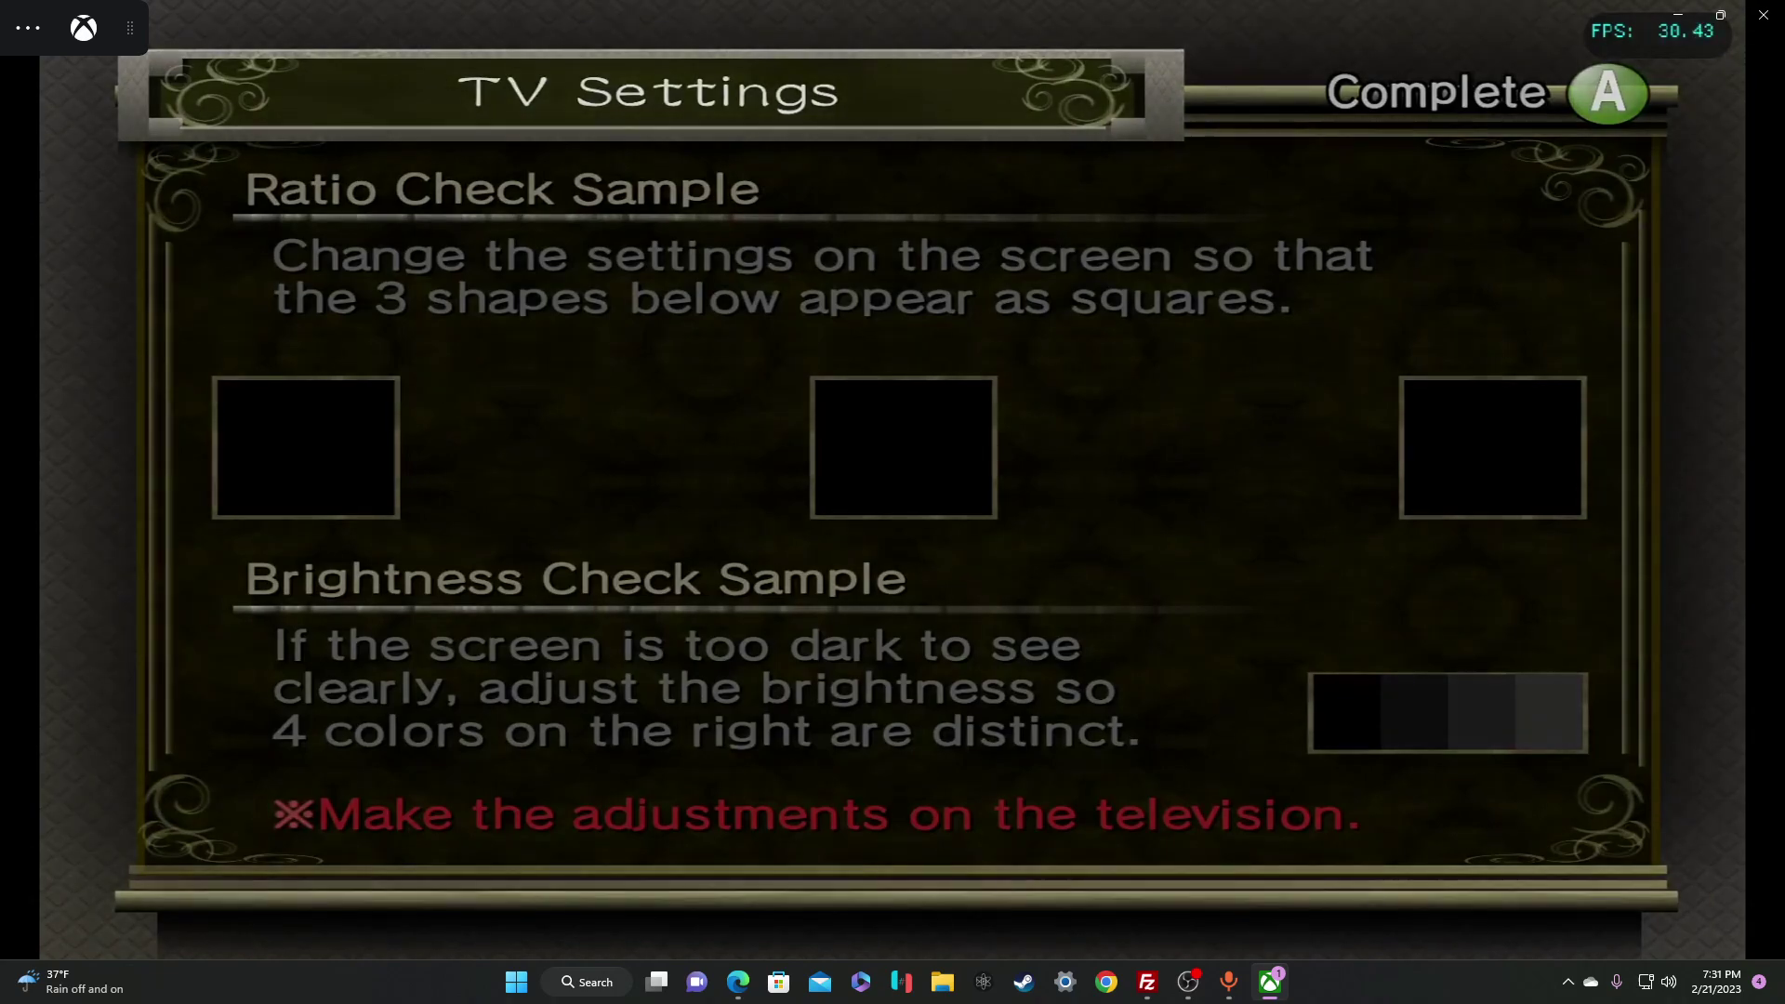